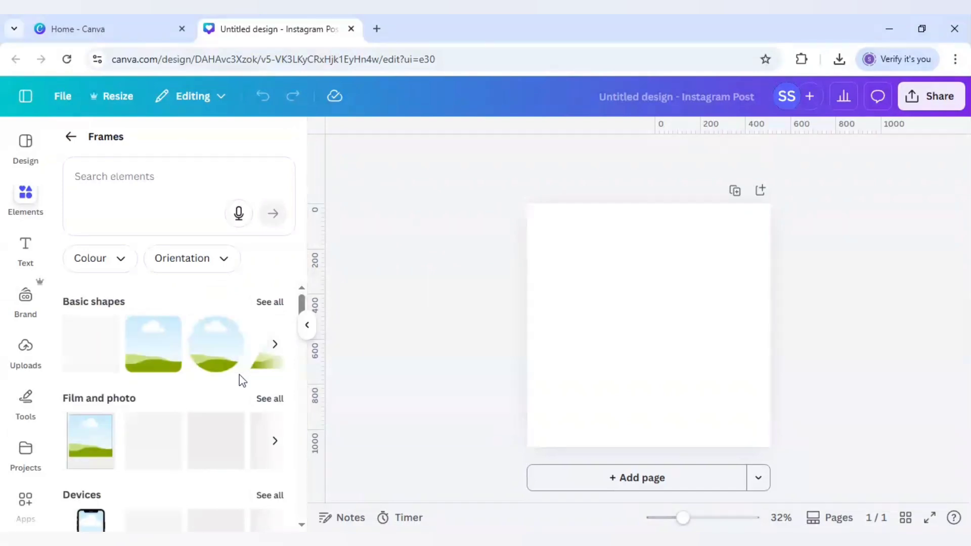
# - Find the Letters collection among the frames and insert the letter J frame on the page
pyautogui.scroll(-5, 241, 379)
pyautogui.scroll(-6, 213, 414)
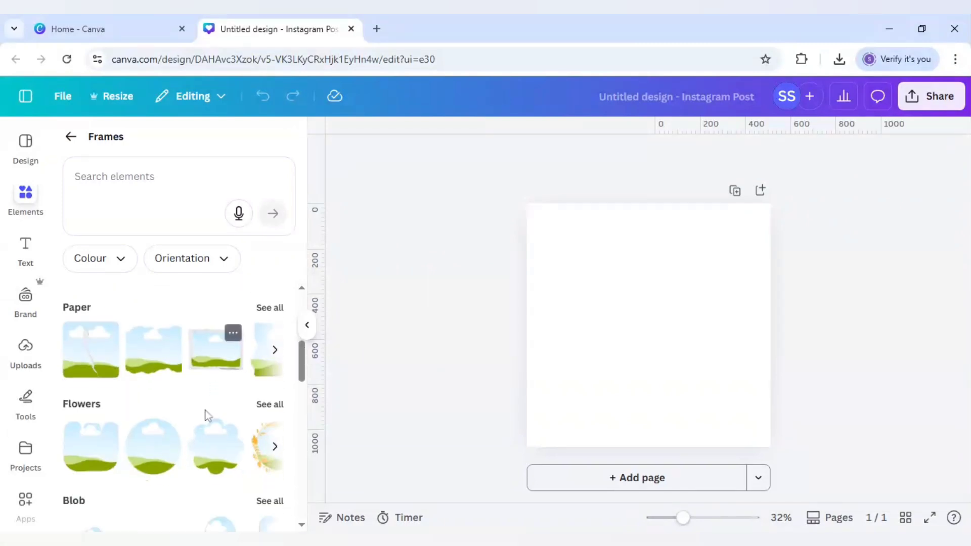
pyautogui.scroll(-1, 194, 423)
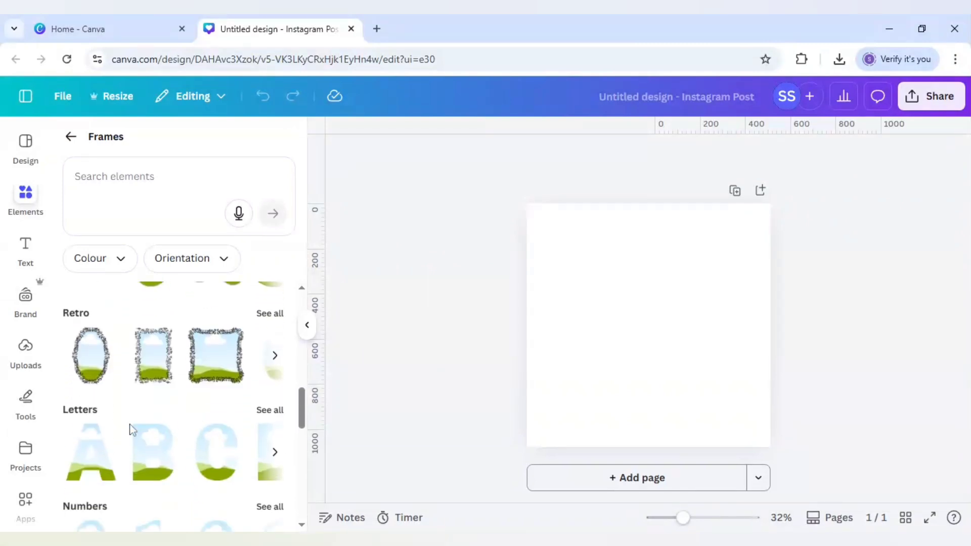
pyautogui.click(269, 408)
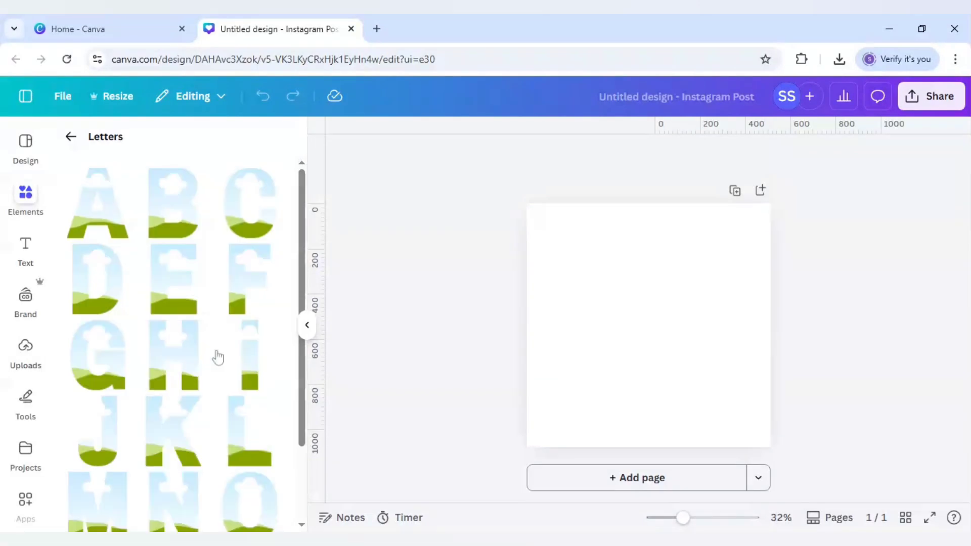
pyautogui.click(117, 443)
# - Resize the J frame and place it in the right half of the page, vertically centred
pyautogui.moveTo(653, 369); pyautogui.dragTo(636, 403)
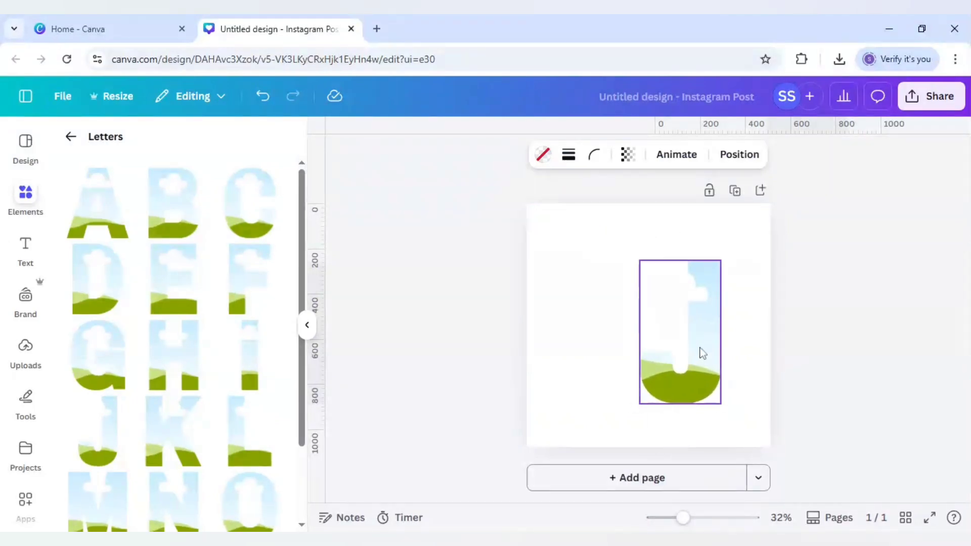
pyautogui.moveTo(700, 349); pyautogui.dragTo(701, 348)
pyautogui.click(571, 345)
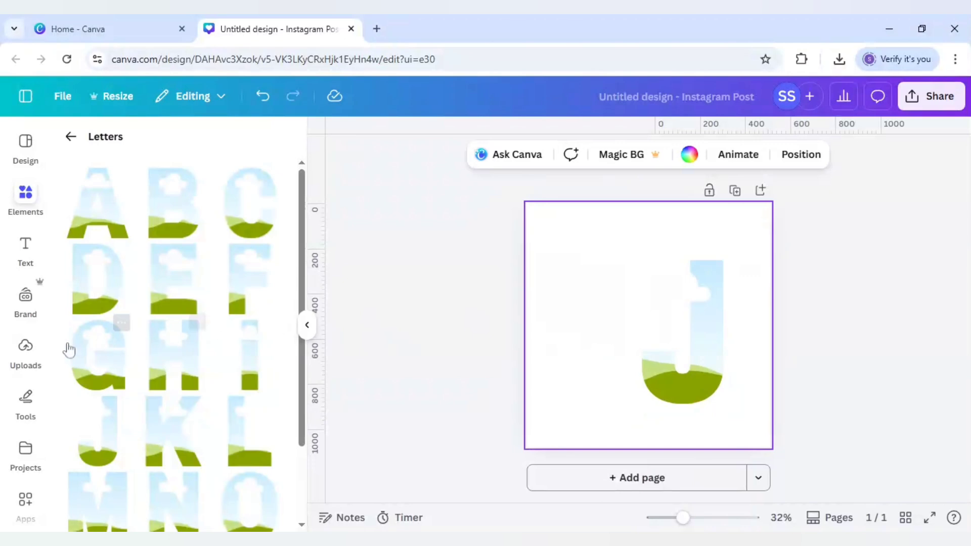
# - Add the uploaded red jeep photo and fill the J frame with it
pyautogui.click(26, 346)
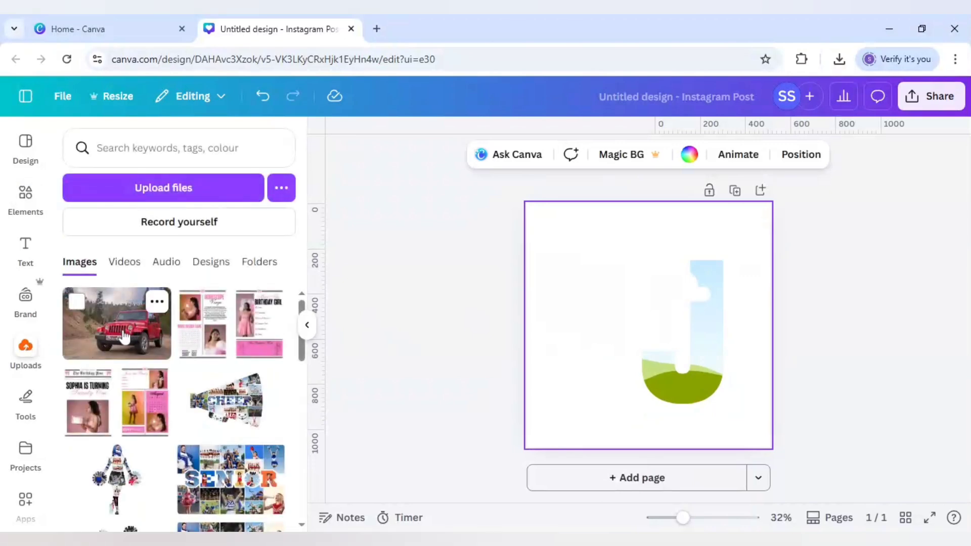
pyautogui.click(130, 335)
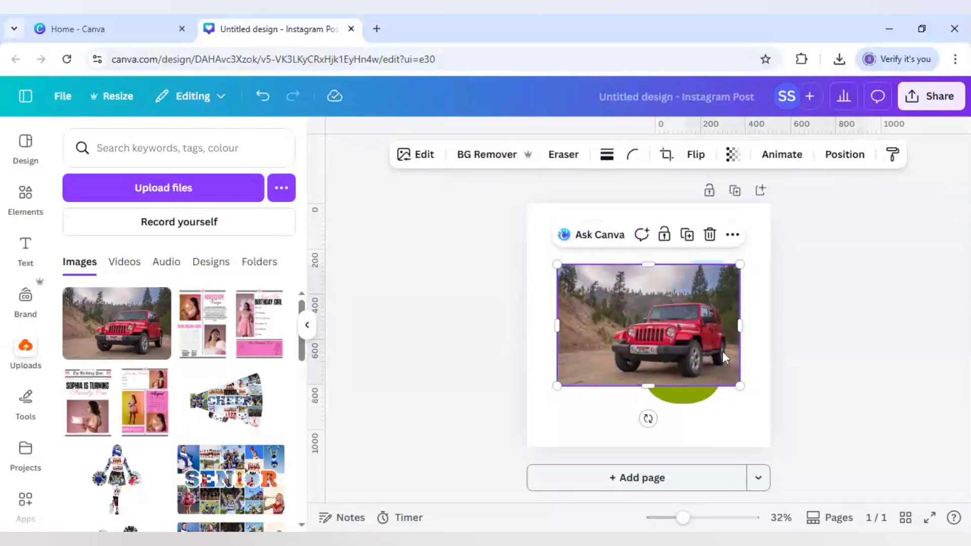
pyautogui.moveTo(694, 336); pyautogui.dragTo(704, 330)
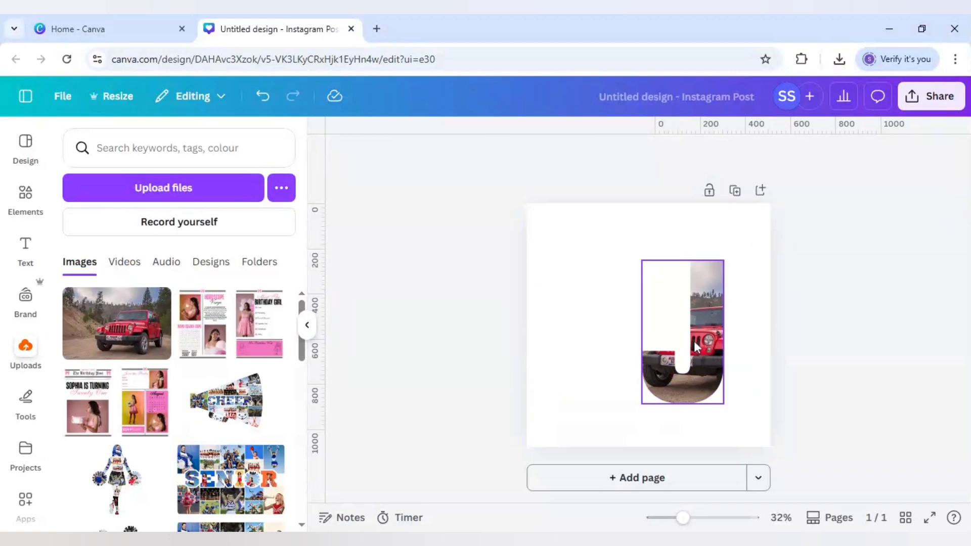
# - Enlarge the jeep photo inside the J frame and shift it left so the jeep's rear half fills the letter
pyautogui.doubleClick(704, 344)
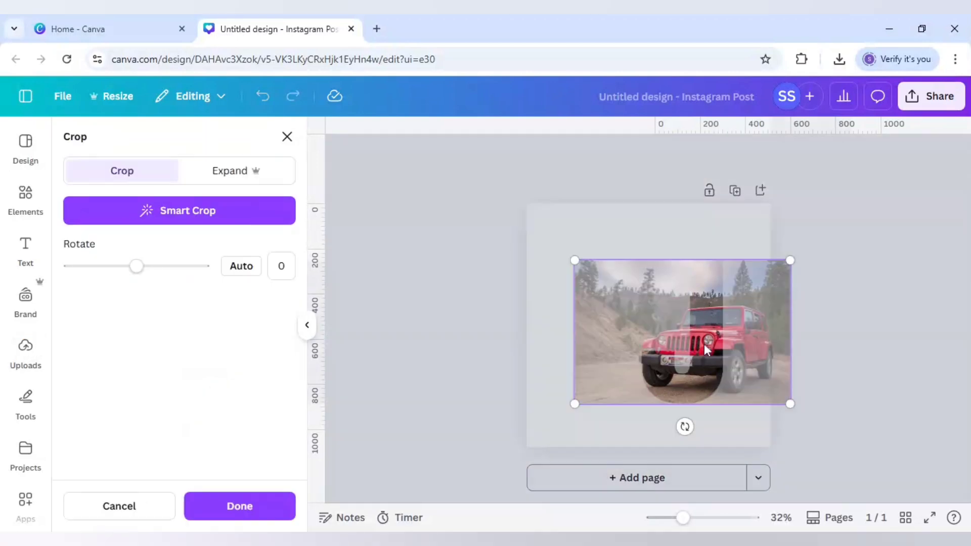
pyautogui.moveTo(704, 344); pyautogui.dragTo(651, 343)
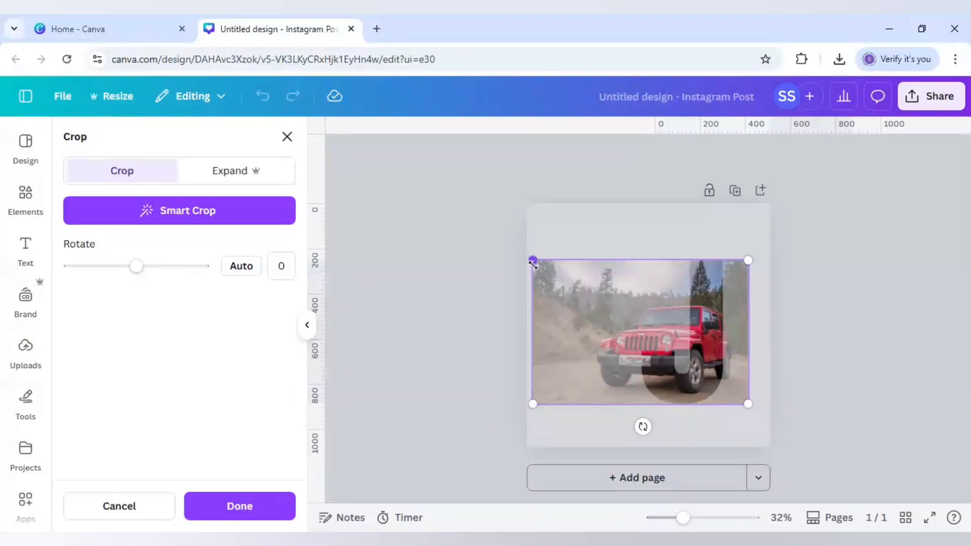
pyautogui.moveTo(533, 262); pyautogui.dragTo(501, 249)
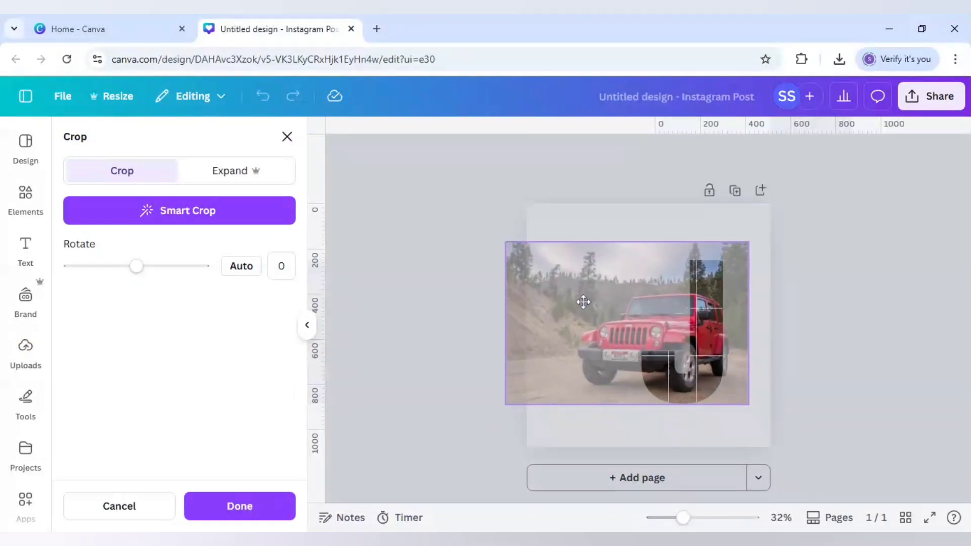
pyautogui.moveTo(581, 299); pyautogui.dragTo(579, 307)
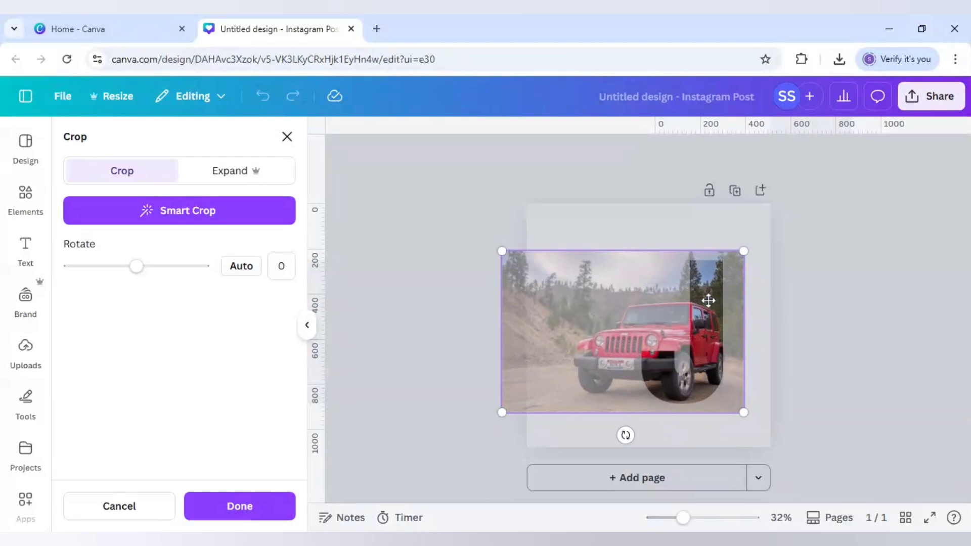
# - Place guides along the top, bottom and right edges of the uncropped jeep photo, and finish the crop
pyautogui.moveTo(599, 128); pyautogui.dragTo(589, 414)
pyautogui.moveTo(323, 303); pyautogui.dragTo(750, 361)
pyautogui.moveTo(764, 250); pyautogui.dragTo(763, 252)
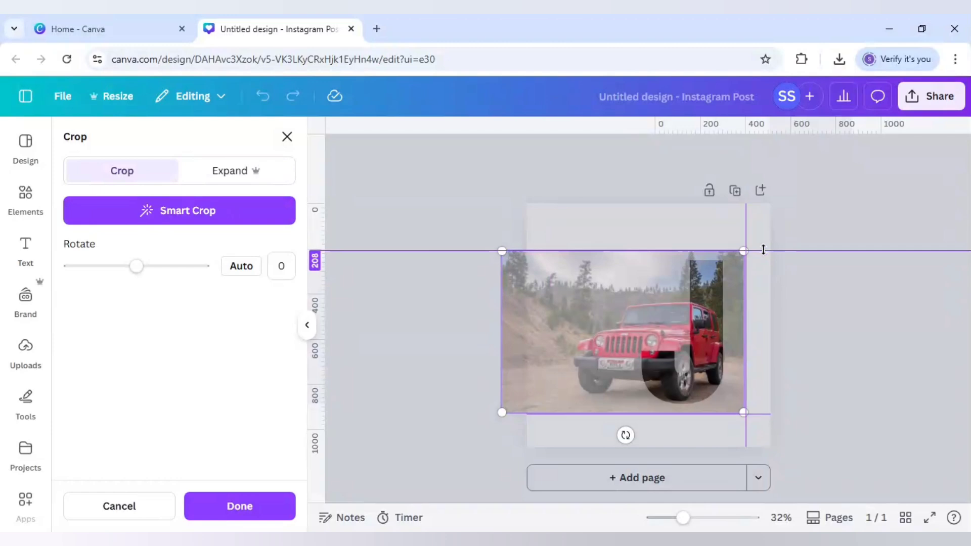
pyautogui.click(810, 319)
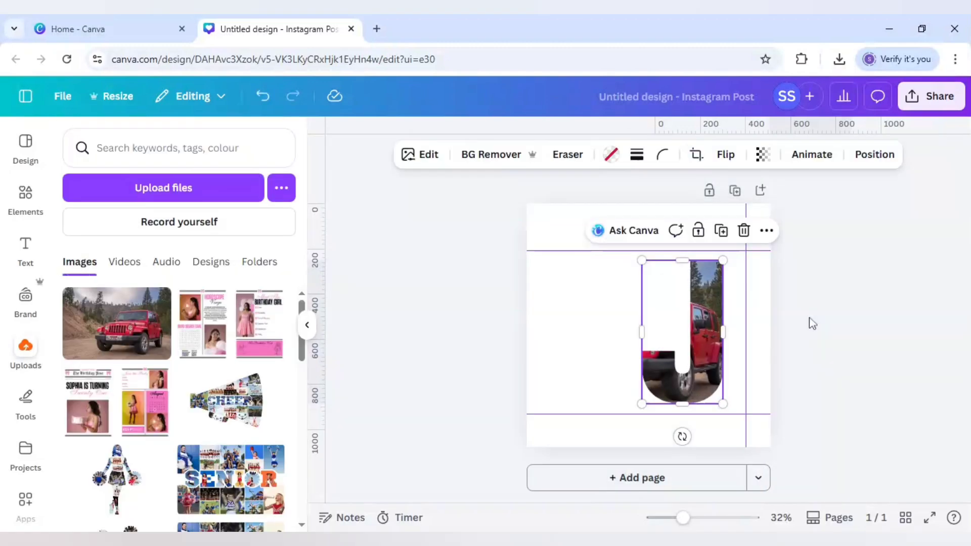
# - Duplicate the photo-filled J and align the copy exactly over the original
pyautogui.click(708, 313)
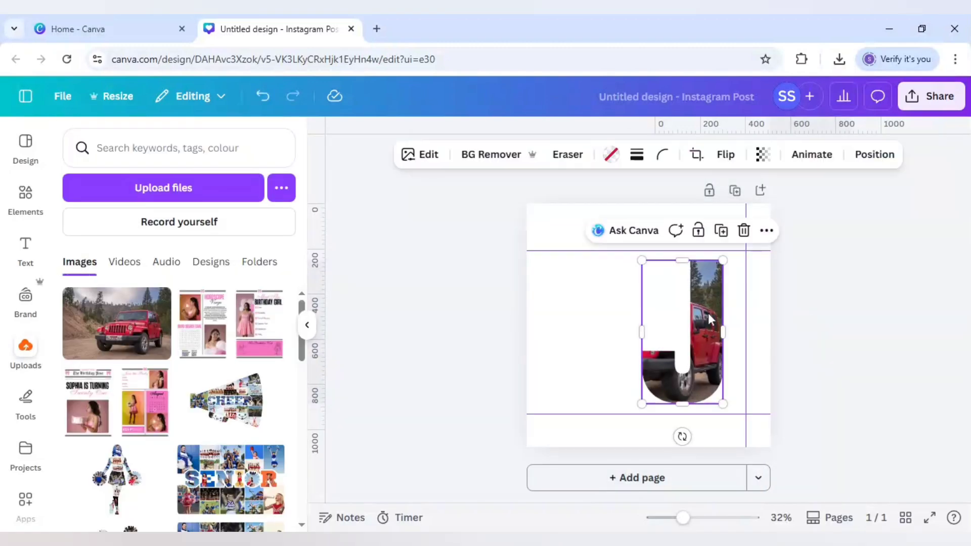
pyautogui.click(722, 232)
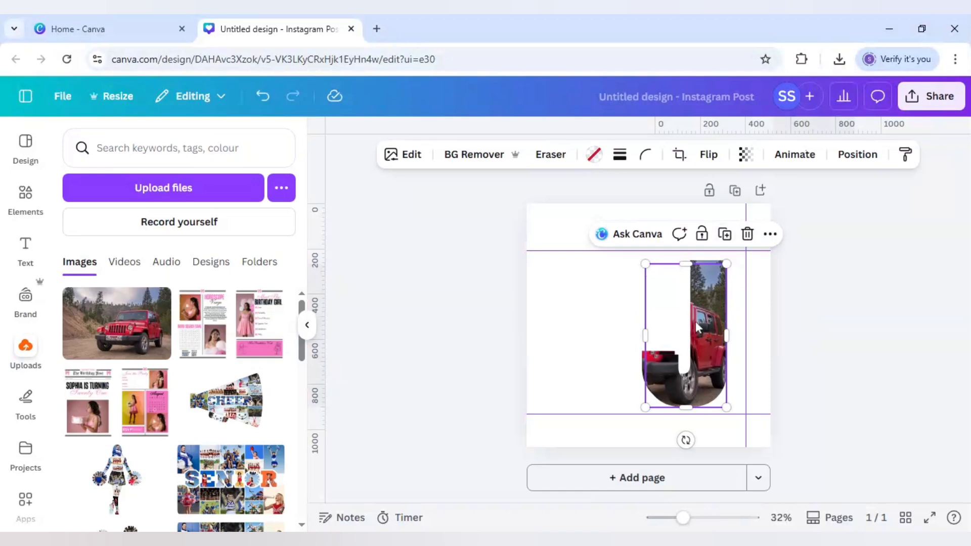
pyautogui.moveTo(696, 320); pyautogui.dragTo(689, 319)
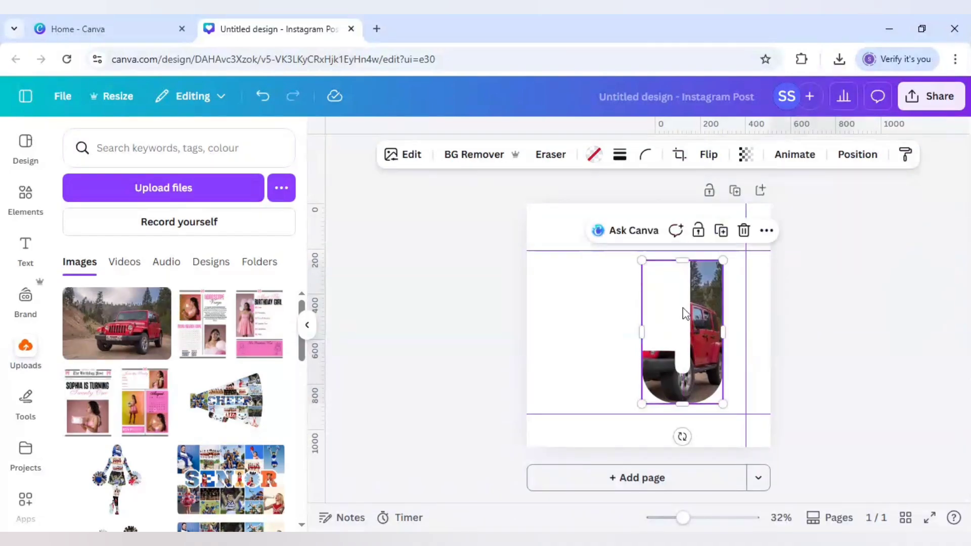
# - Darken the J copy's photo by setting Brightness to -47, Shadows to -55 and Blacks to 23
pyautogui.click(410, 155)
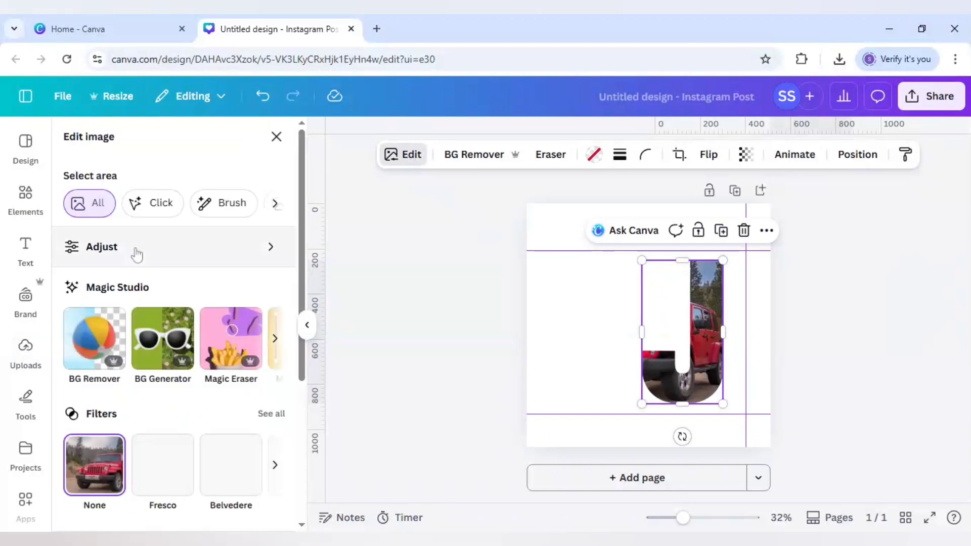
pyautogui.click(137, 254)
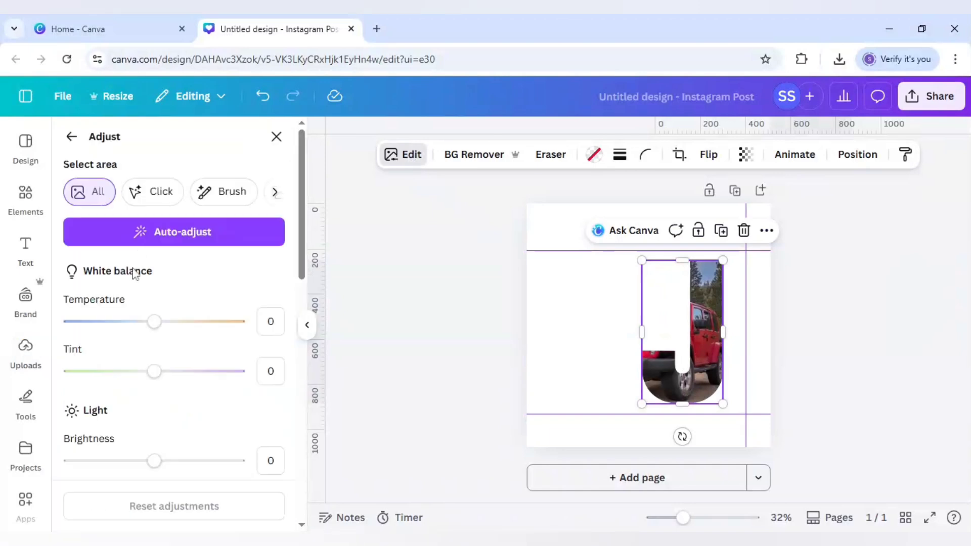
pyautogui.scroll(-3, 135, 273)
pyautogui.scroll(-1, 133, 277)
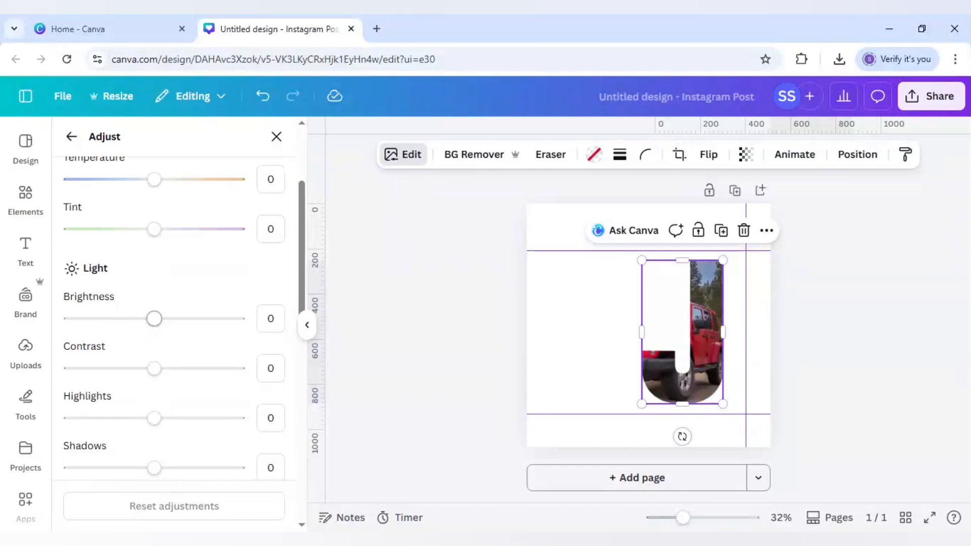
pyautogui.moveTo(154, 318); pyautogui.dragTo(116, 318)
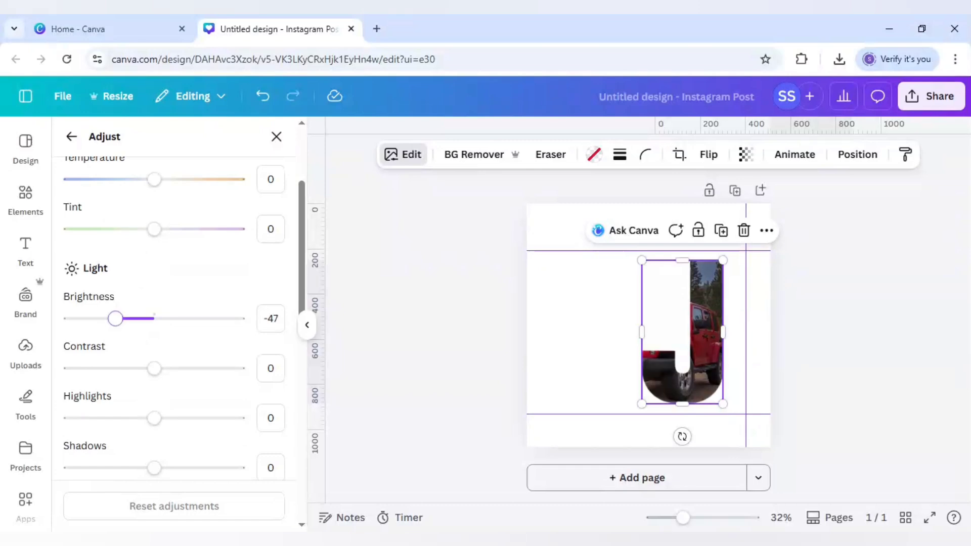
pyautogui.scroll(-3, 117, 326)
pyautogui.scroll(-2, 116, 326)
pyautogui.click(109, 327)
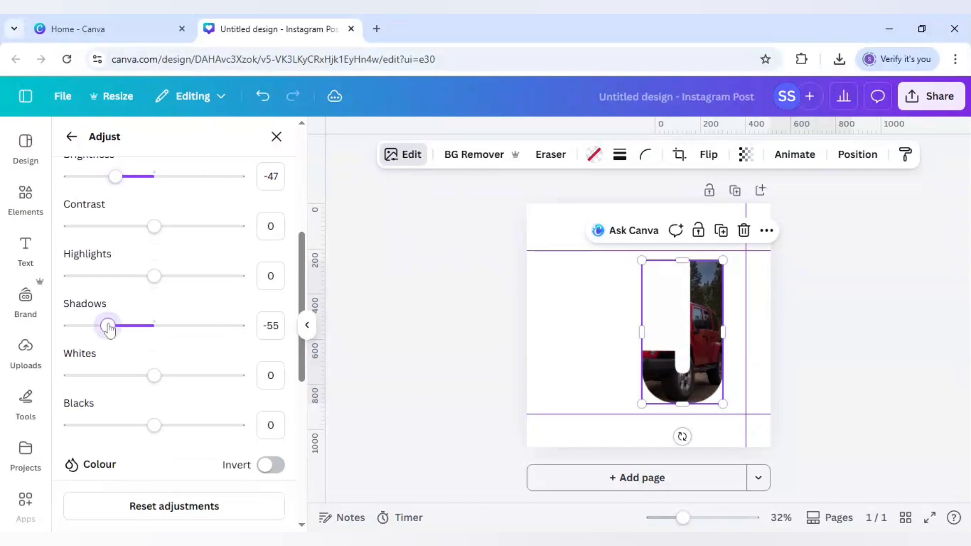
pyautogui.click(174, 427)
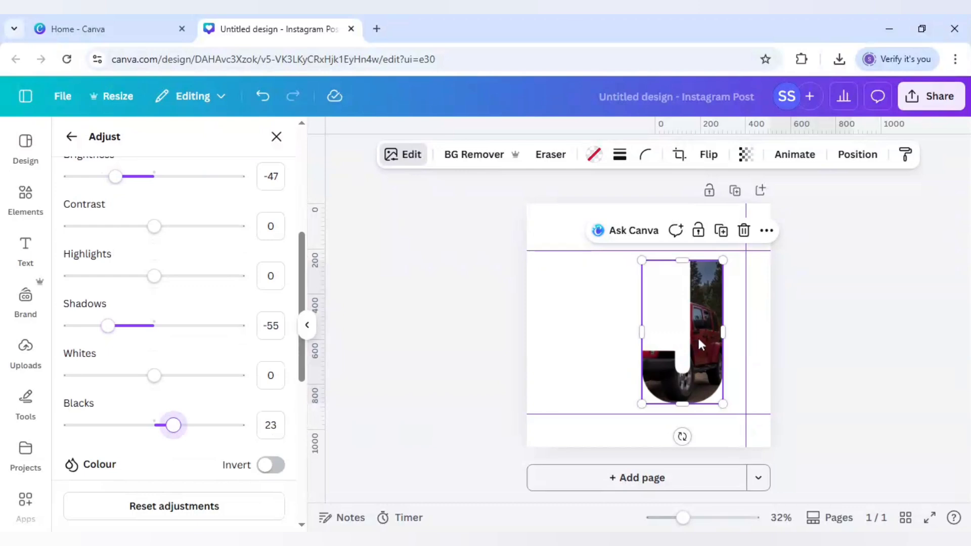
# - Offset the darkened J copy slightly to the right of the original, fine-tuning it in small nudges
pyautogui.moveTo(699, 341); pyautogui.dragTo(701, 338)
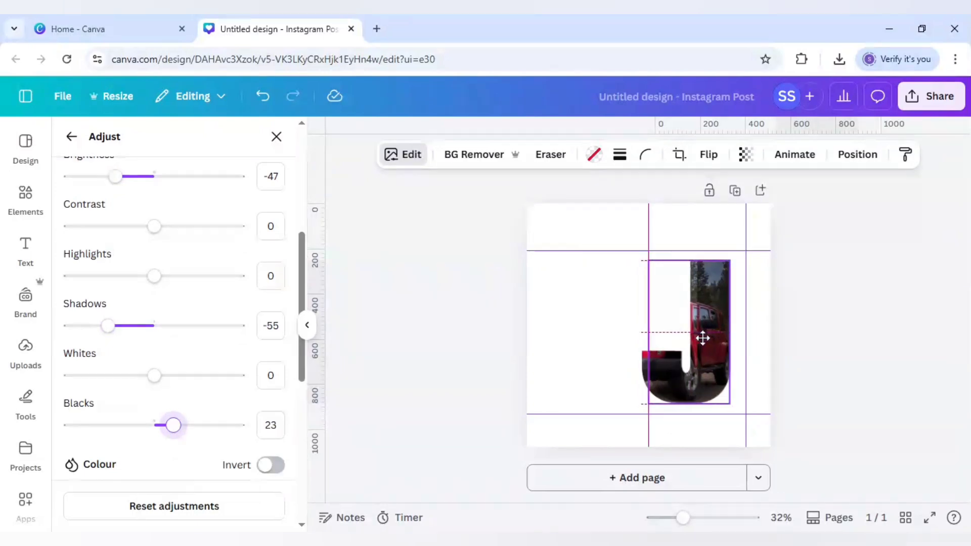
pyautogui.moveTo(703, 338); pyautogui.dragTo(703, 338)
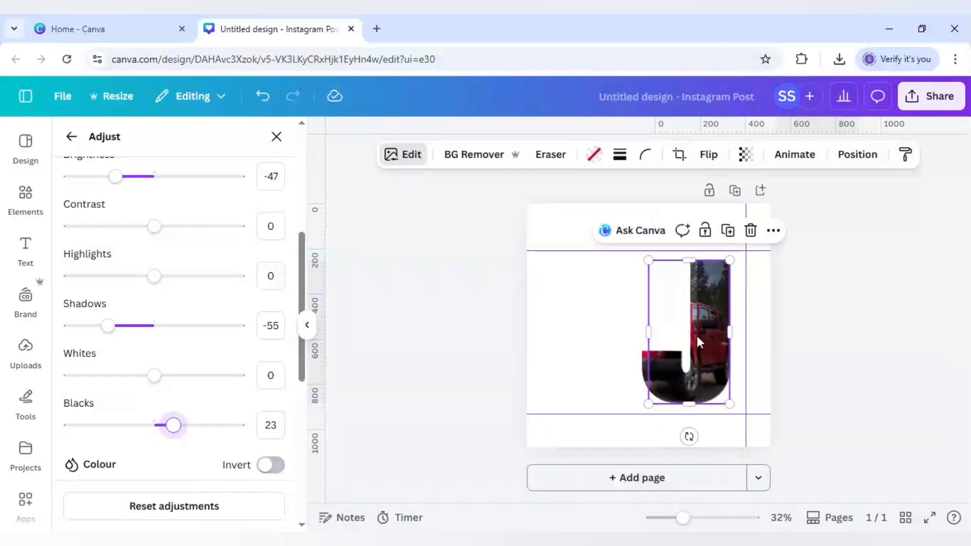
pyautogui.click(600, 323)
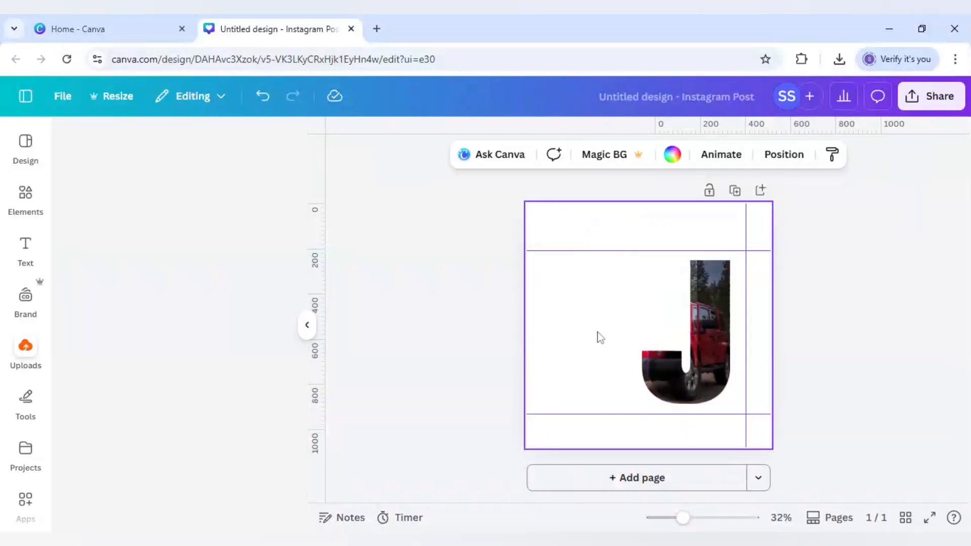
pyautogui.click(703, 341)
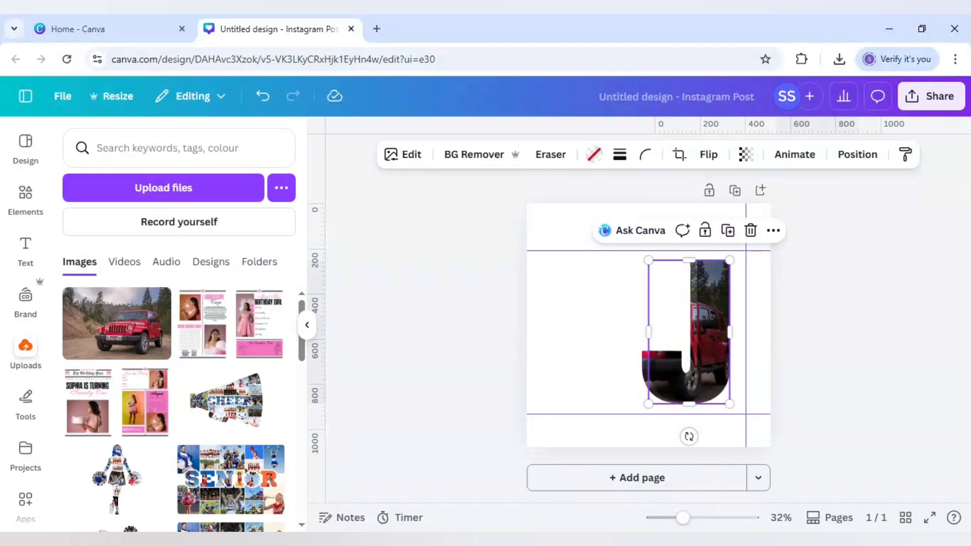
pyautogui.press('Right')
pyautogui.press('Right')
pyautogui.press('Right')
pyautogui.press('Right')
pyautogui.press('Right')
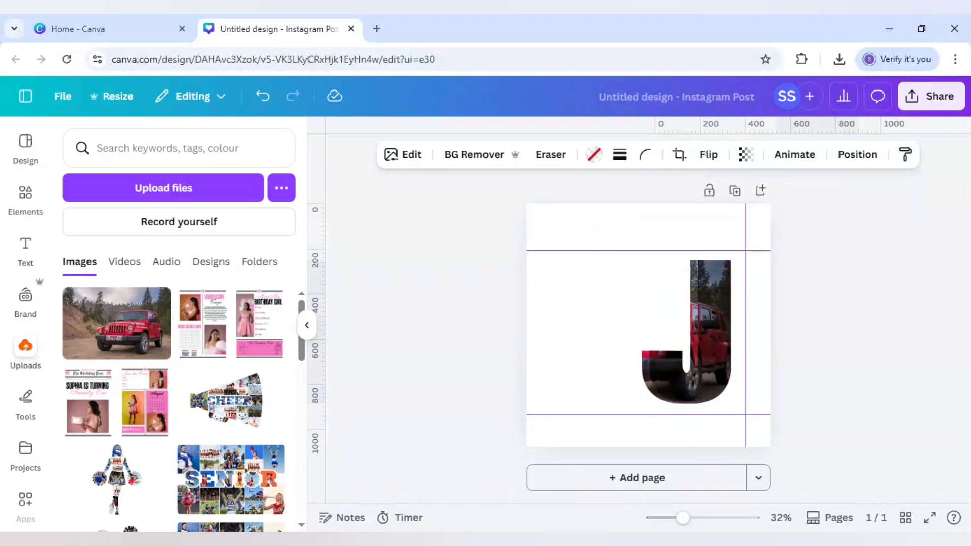
# - Reorder the layers so the darkened J copy sits behind the original J
pyautogui.rightClick(704, 344)
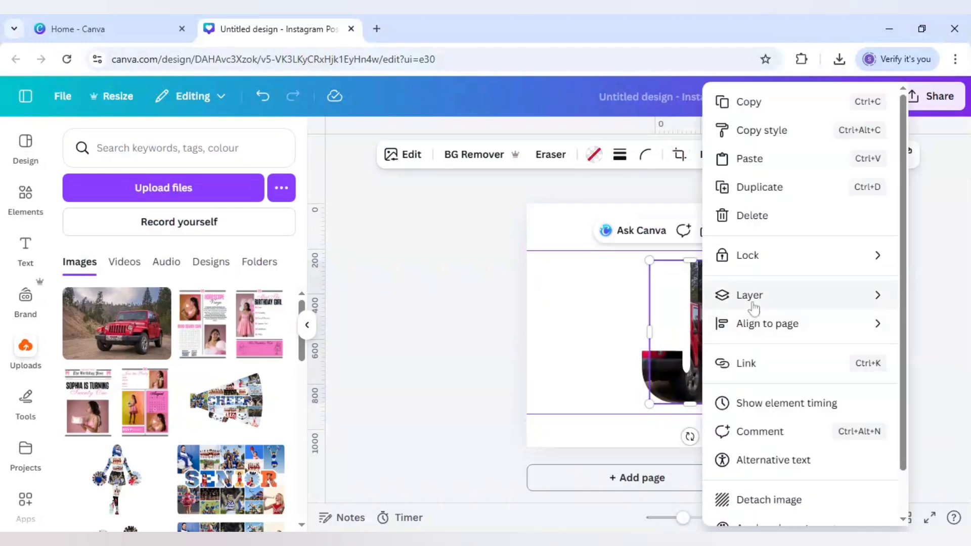
pyautogui.moveTo(750, 299)
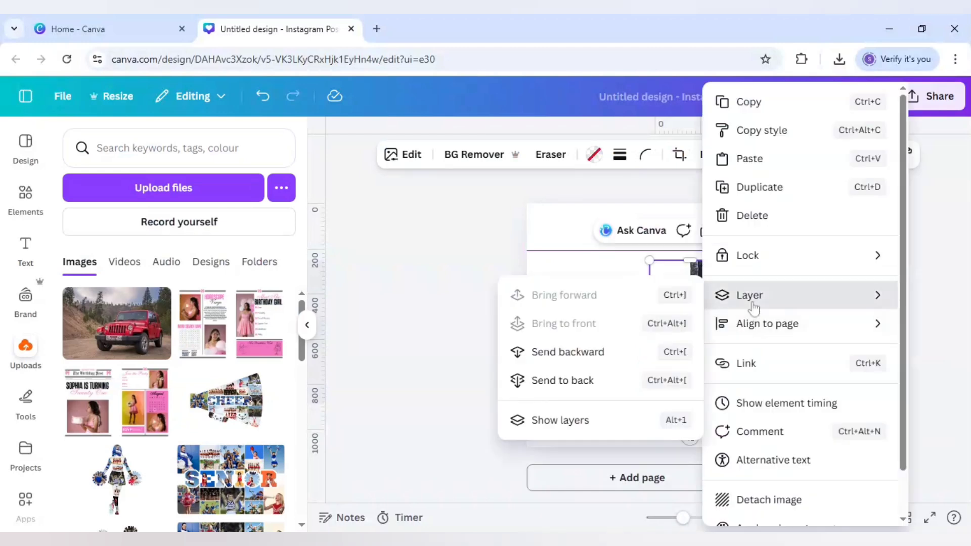
pyautogui.click(567, 424)
pyautogui.moveTo(217, 275); pyautogui.dragTo(213, 317)
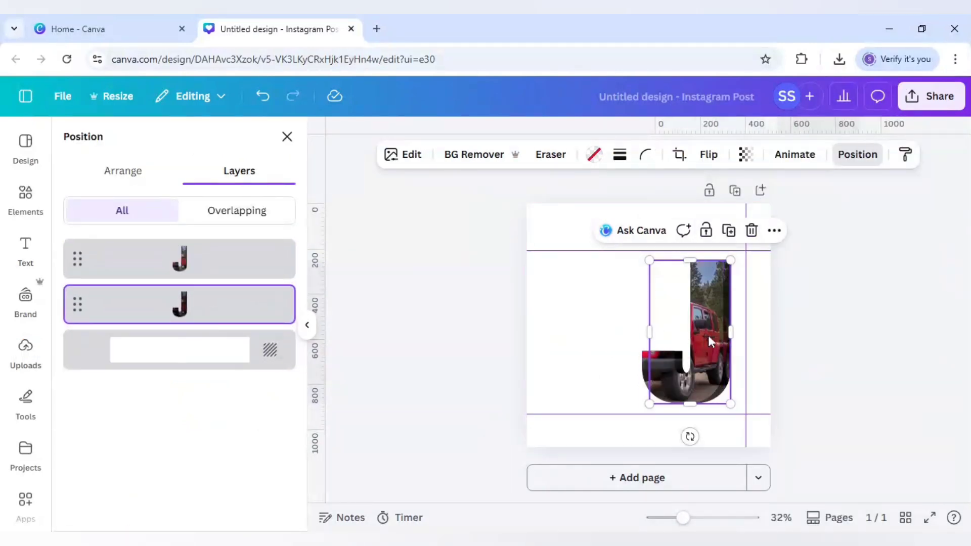
pyautogui.click(806, 343)
pyautogui.click(806, 343)
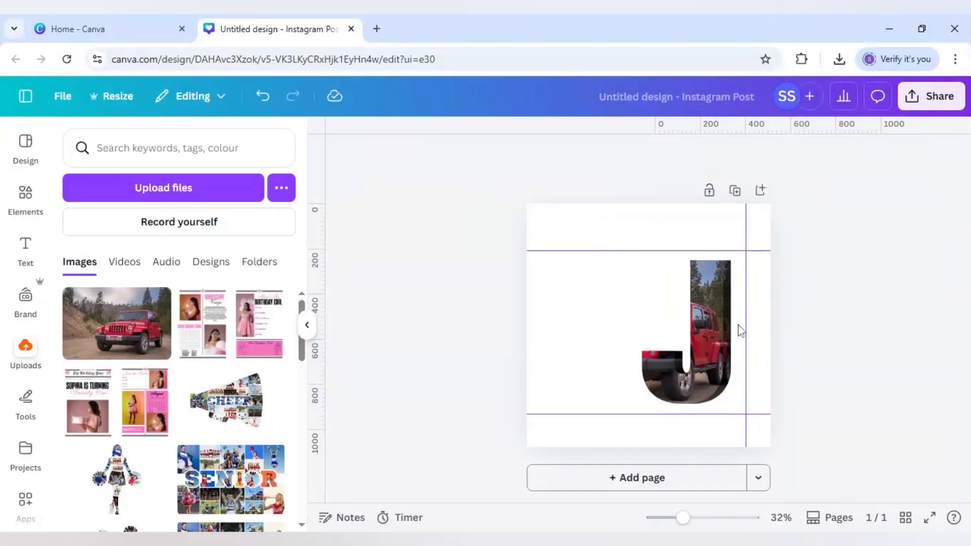
# - Shift the darkened J copy slightly further right to widen the shadow edge behind the original
pyautogui.click(733, 332)
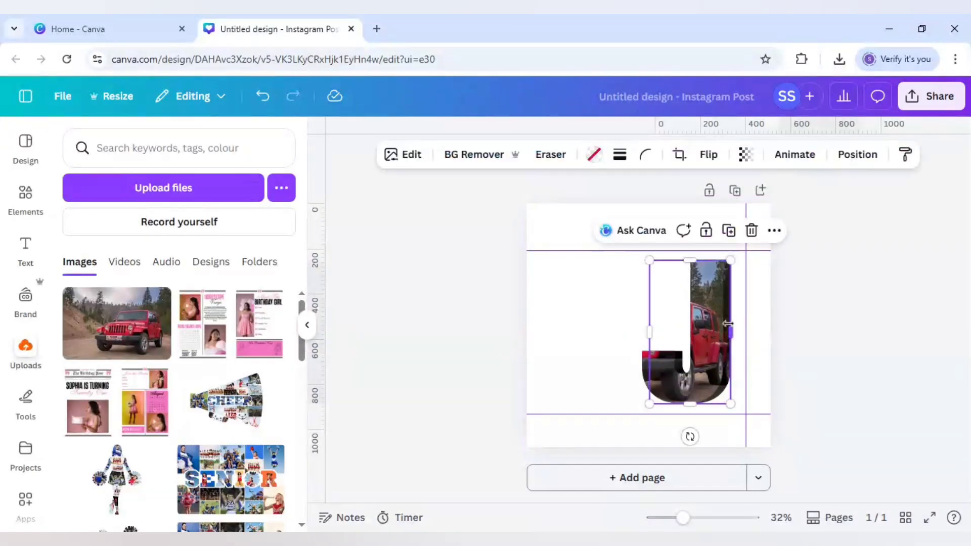
pyautogui.moveTo(728, 323); pyautogui.dragTo(729, 325)
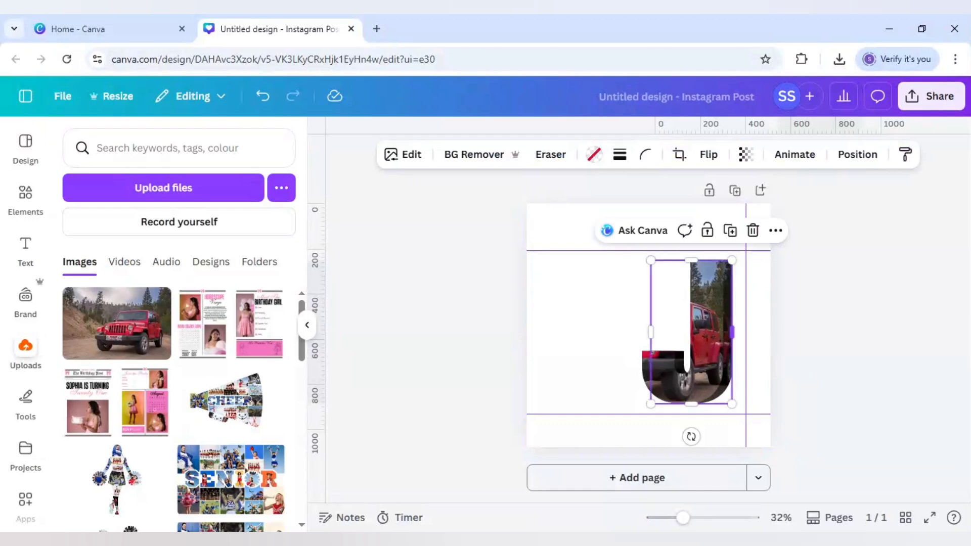
pyautogui.click(781, 315)
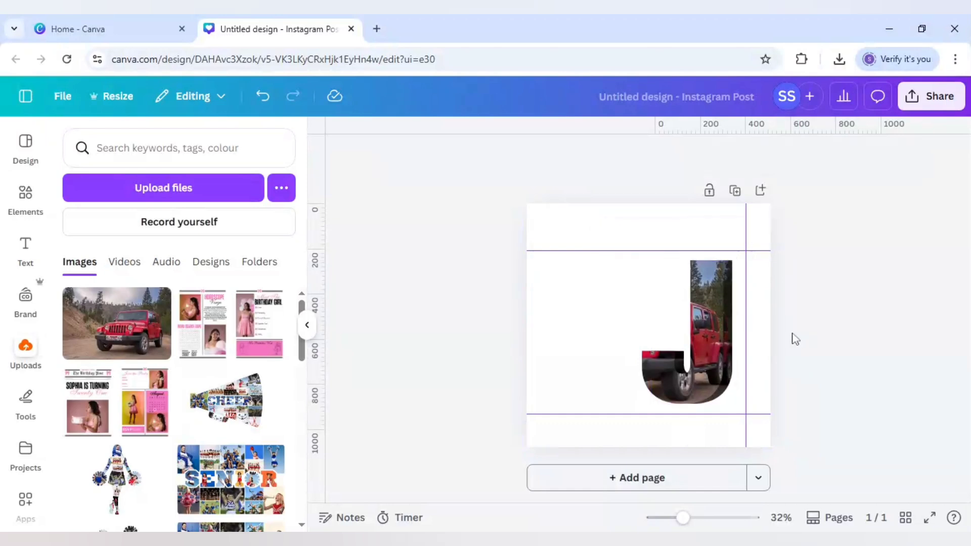
# - Shift the photo inside the darkened J copy left until its right edge meets the vertical guide
pyautogui.doubleClick(725, 313)
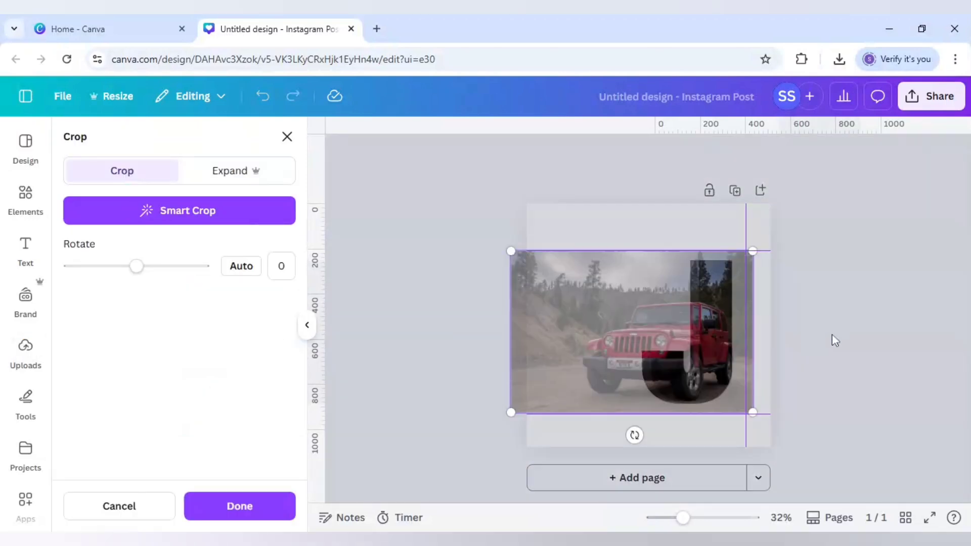
pyautogui.press('Left')
pyautogui.press('Left')
pyautogui.press('Left')
pyautogui.press('Left')
pyautogui.press('Left')
pyautogui.press('Left')
pyautogui.press('Left')
pyautogui.press('Left')
pyautogui.press('Left')
pyautogui.press('Left')
pyautogui.press('Left')
pyautogui.press('Left')
pyautogui.press('Left')
pyautogui.press('Left')
pyautogui.press('Left')
pyautogui.press('Left')
pyautogui.press('Left')
pyautogui.press('Left')
pyautogui.press('Left')
pyautogui.press('Left')
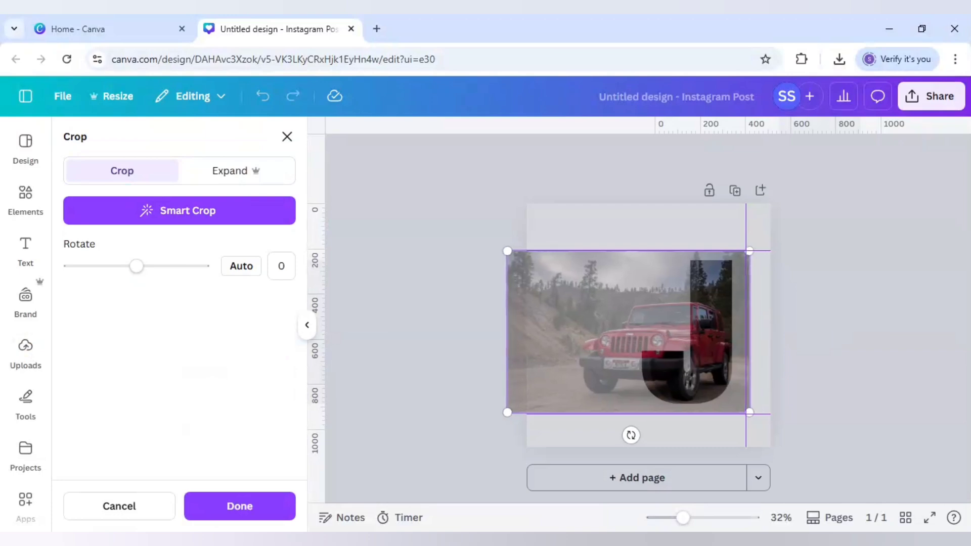
pyautogui.press('Left')
pyautogui.press('Left')
pyautogui.press('Left')
pyautogui.press('Left')
pyautogui.press('Left')
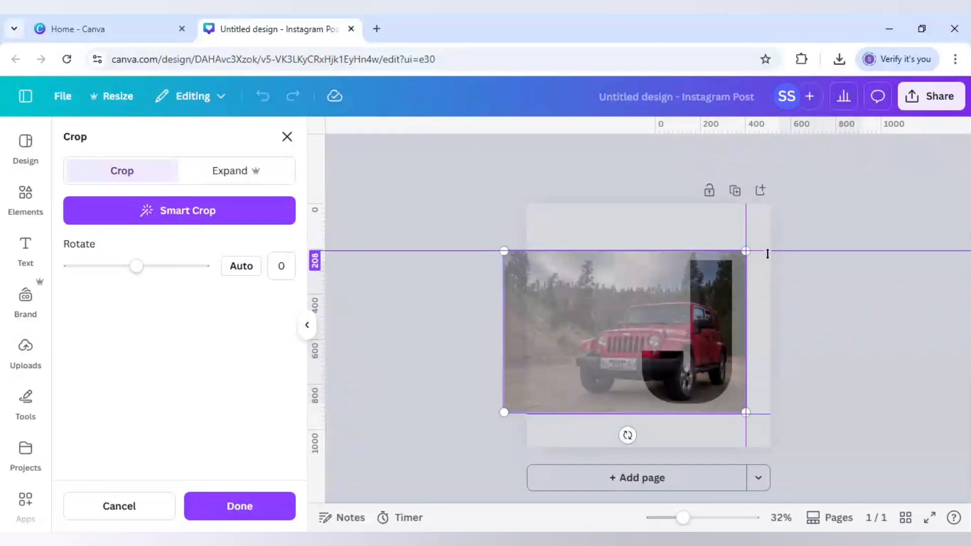
pyautogui.click(831, 379)
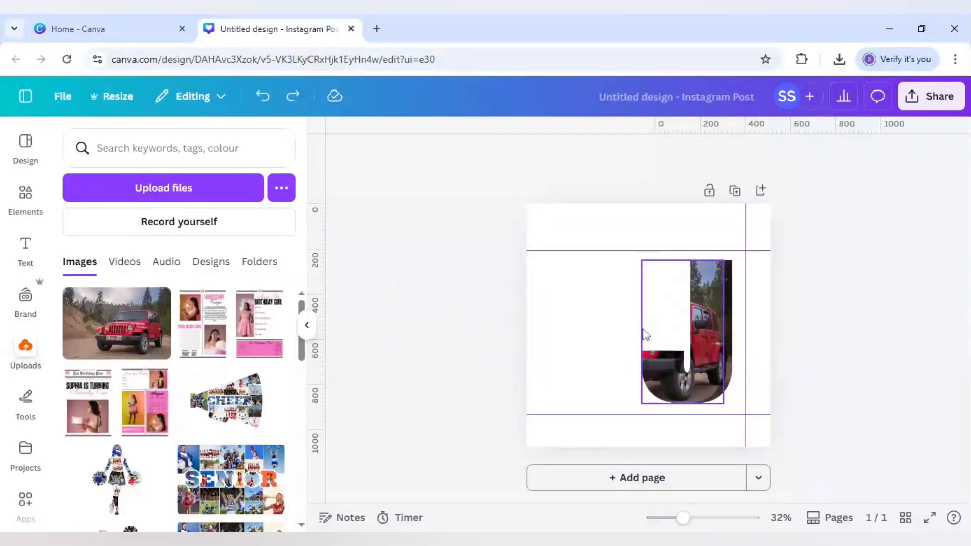
# - Place the uploaded jeep photo over the J, enlarged to fit the horizontal guides and vertical guide, and remove its background
pyautogui.click(113, 334)
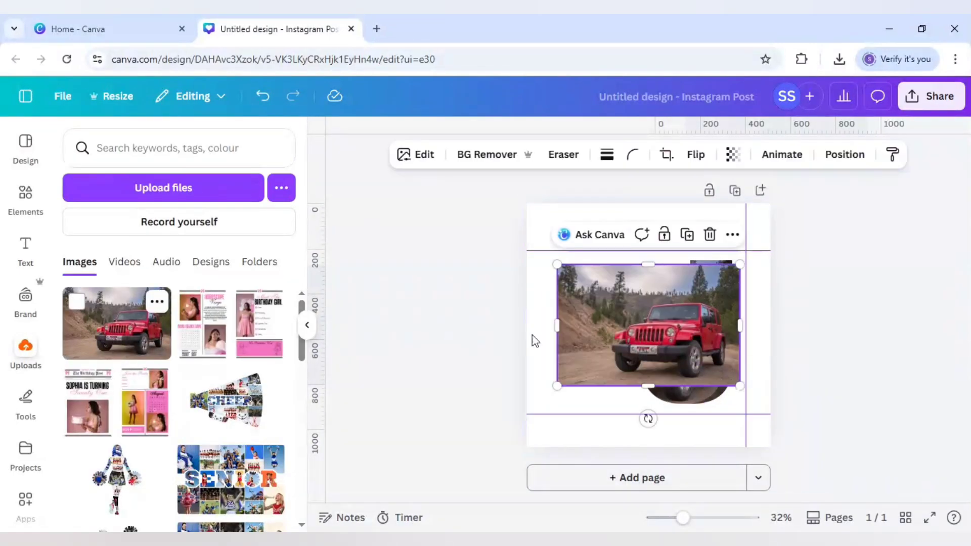
pyautogui.moveTo(557, 264); pyautogui.dragTo(535, 251)
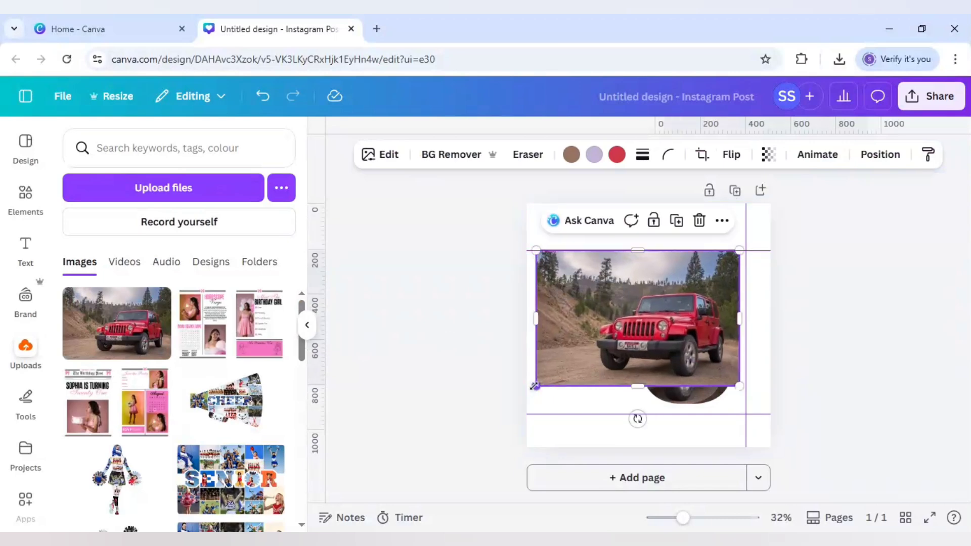
pyautogui.moveTo(532, 389); pyautogui.dragTo(495, 415)
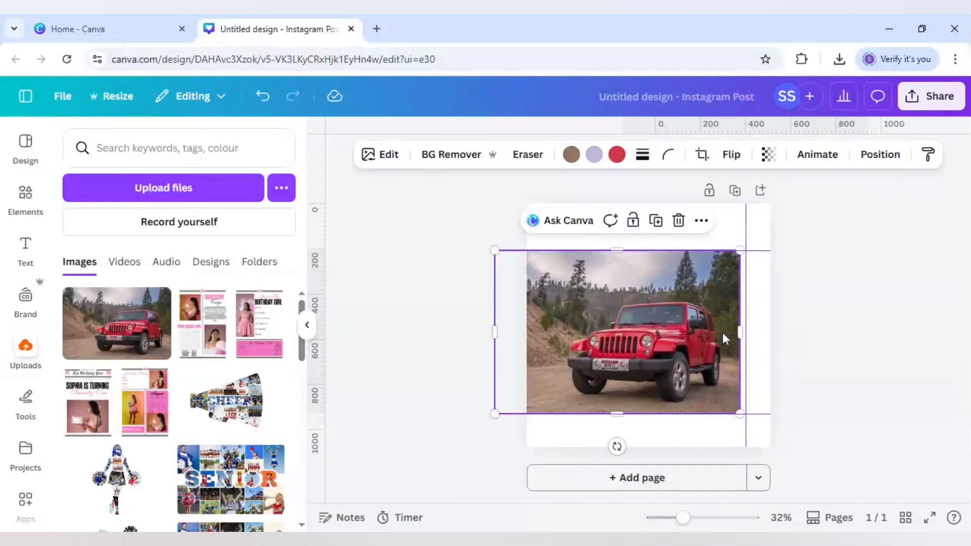
pyautogui.moveTo(649, 352); pyautogui.dragTo(648, 351)
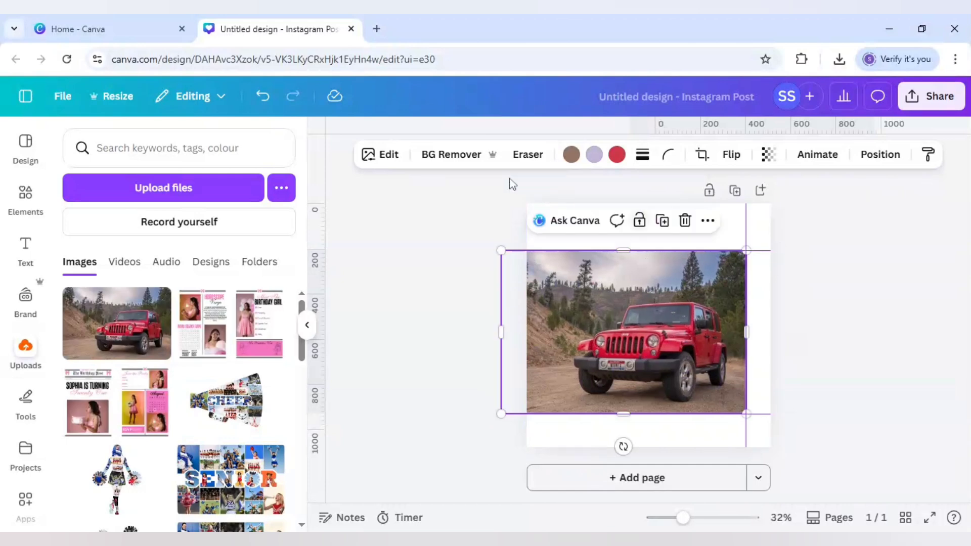
pyautogui.click(456, 163)
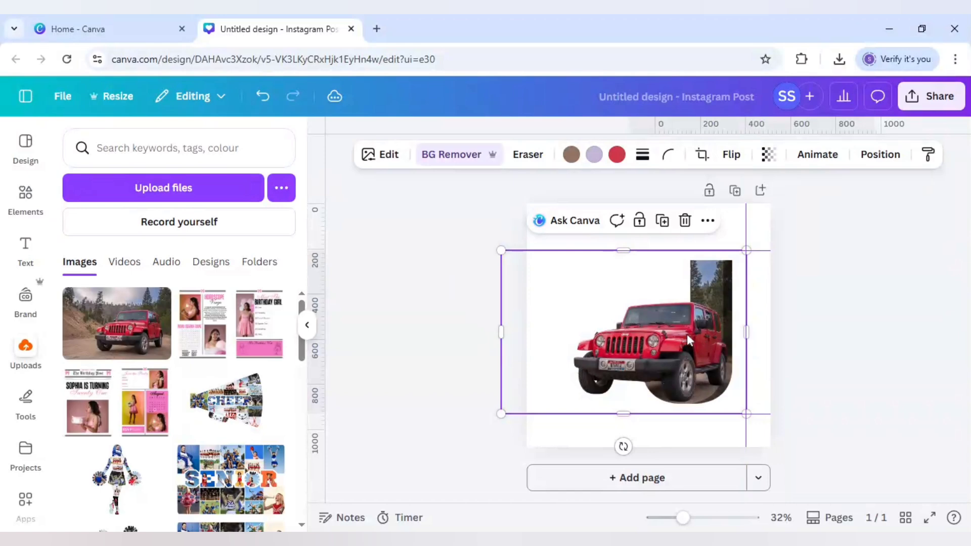
# - Crop the right side of the jeep cutout and align its right edge with the darkened J copy's right edge
pyautogui.moveTo(682, 335); pyautogui.dragTo(678, 335)
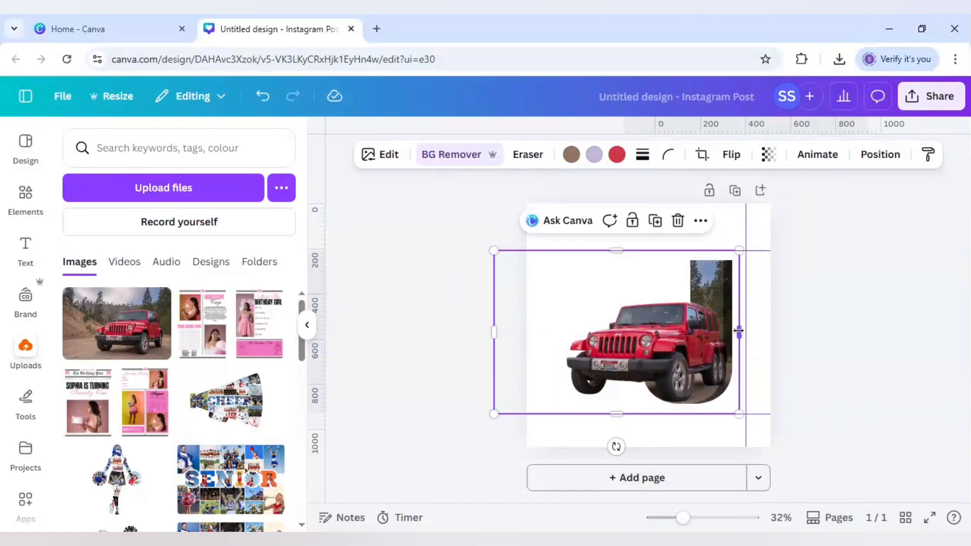
pyautogui.moveTo(739, 332); pyautogui.dragTo(715, 331)
pyautogui.moveTo(633, 350)
pyautogui.mouseDown()
pyautogui.moveTo(661, 350)
pyautogui.moveTo(651, 350)
pyautogui.mouseUp()
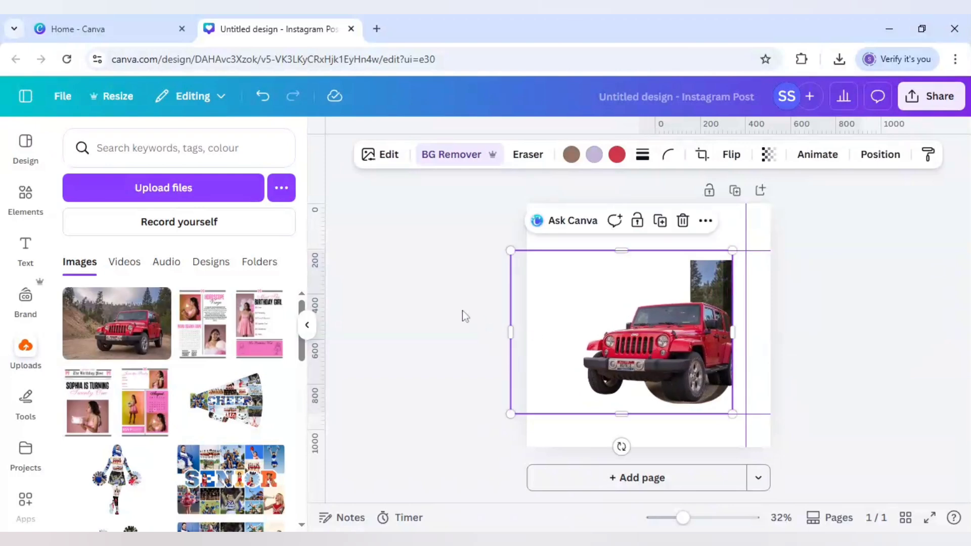
pyautogui.click(463, 310)
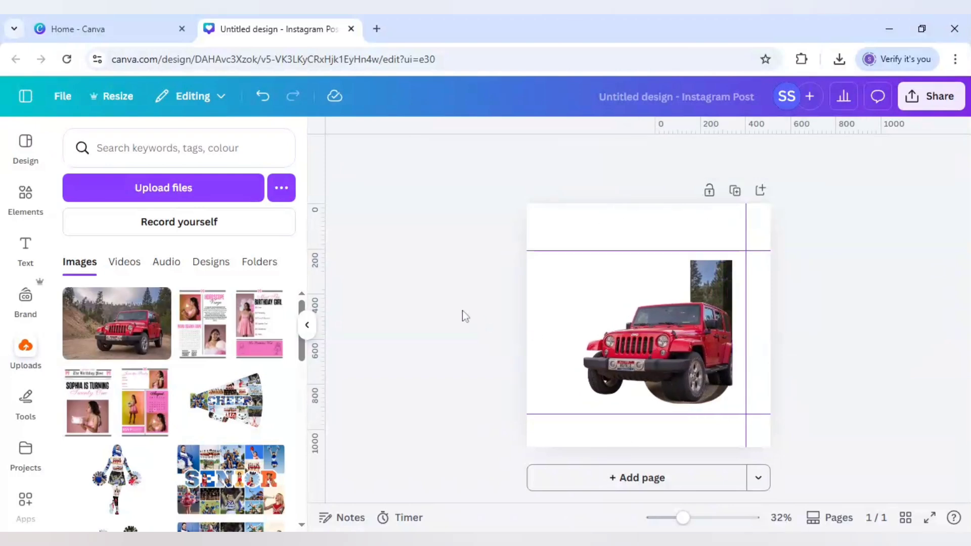
# - Set the jeep cutout's Brightness to 28 and Saturation to 50, and crop away the empty area above the jeep
pyautogui.click(660, 350)
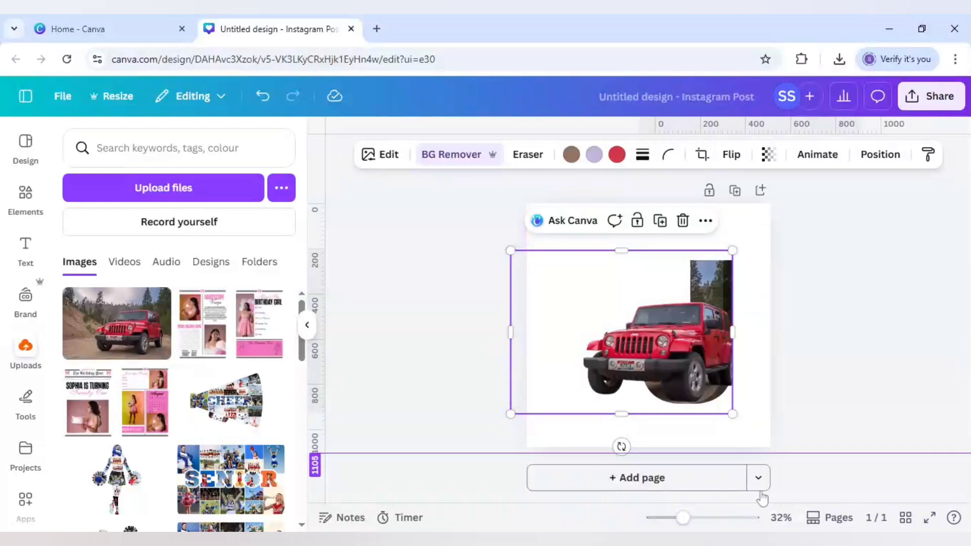
pyautogui.click(380, 161)
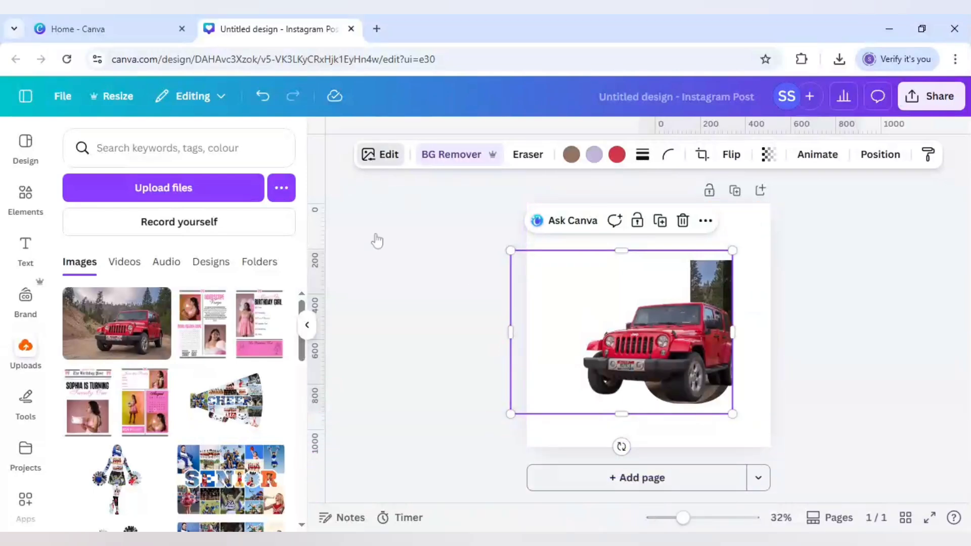
pyautogui.click(154, 248)
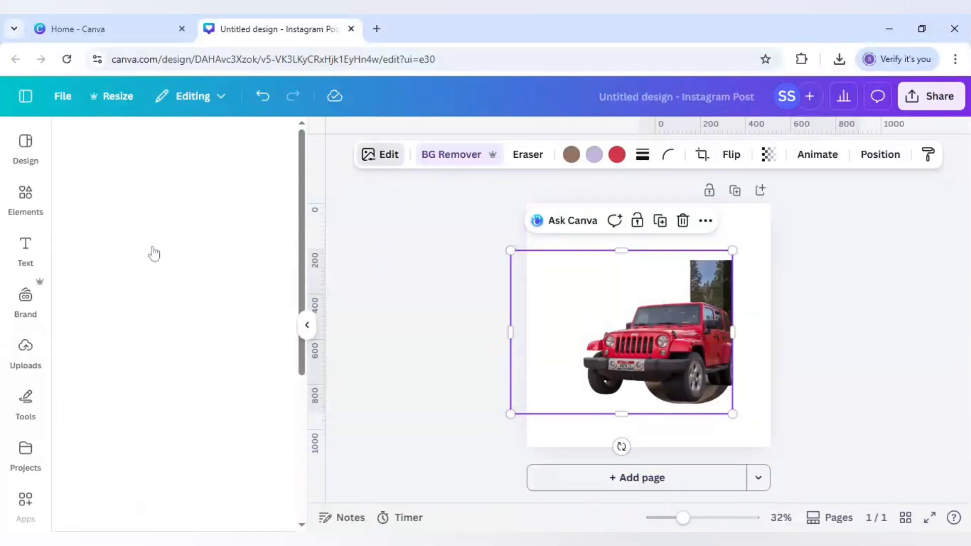
pyautogui.scroll(-3, 156, 299)
pyautogui.moveTo(172, 320); pyautogui.dragTo(177, 319)
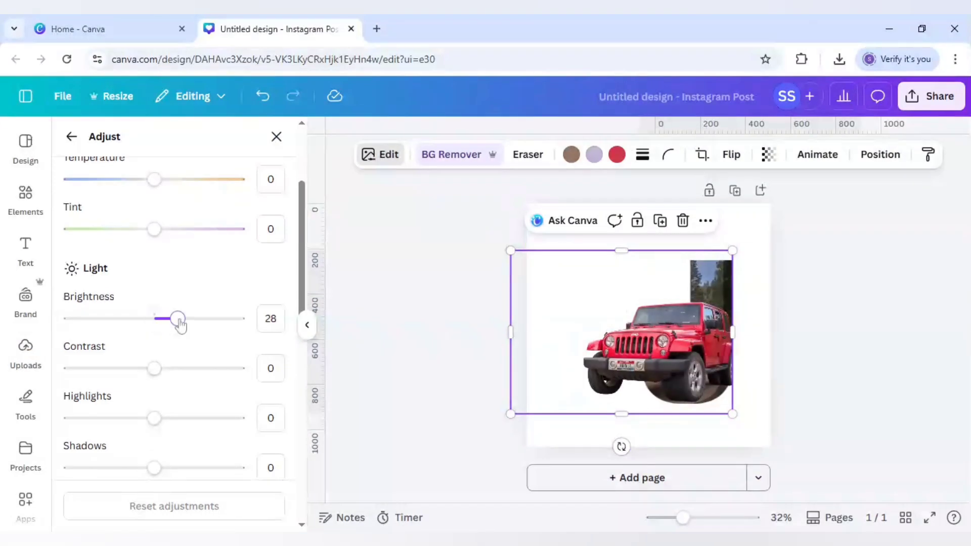
pyautogui.scroll(-6, 178, 324)
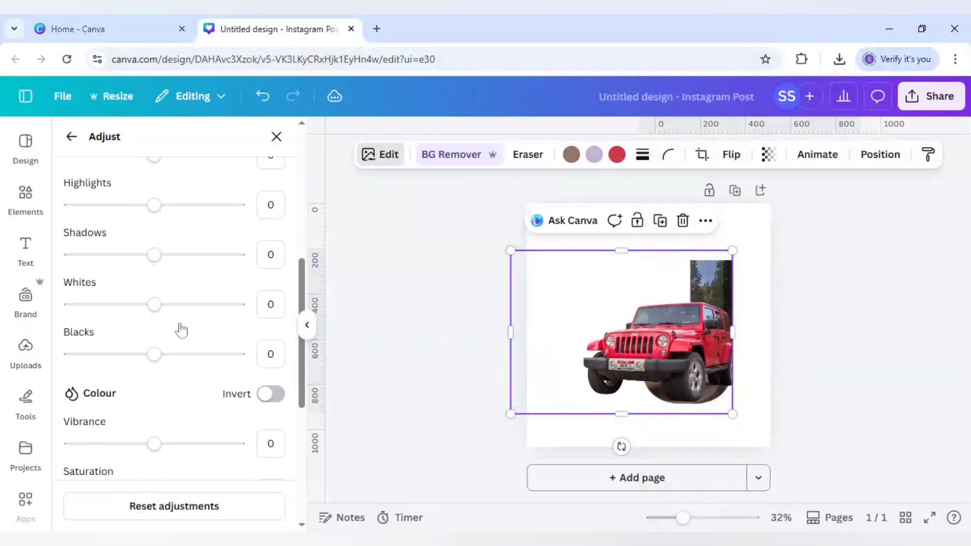
pyautogui.scroll(-2, 183, 345)
pyautogui.click(182, 353)
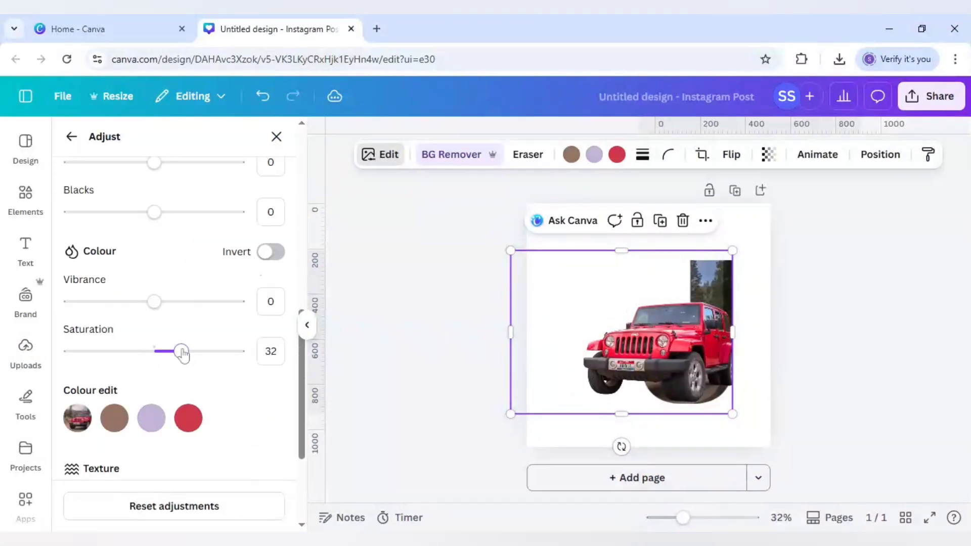
pyautogui.moveTo(195, 357); pyautogui.dragTo(195, 356)
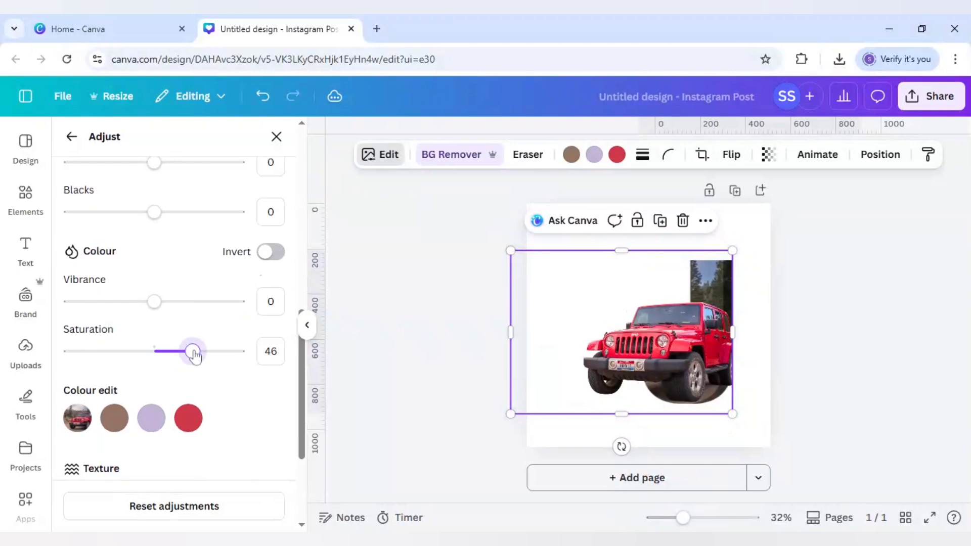
pyautogui.press('Tab')
pyautogui.write('50')
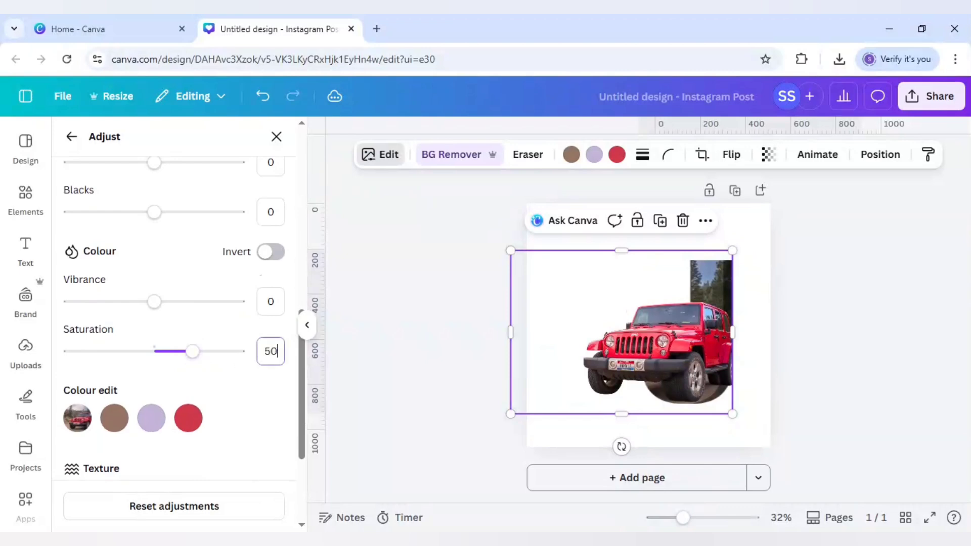
pyautogui.scroll(8, 281, 395)
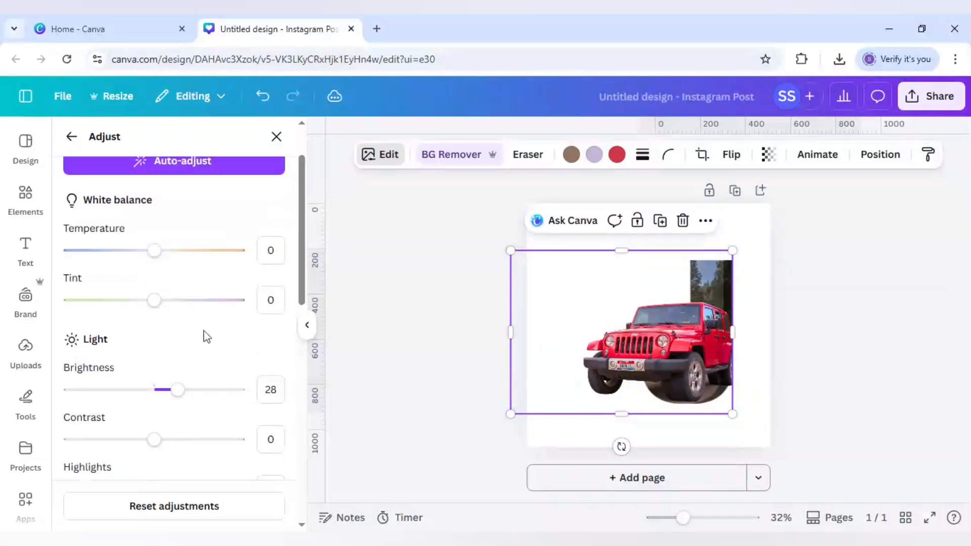
pyautogui.scroll(-3, 234, 393)
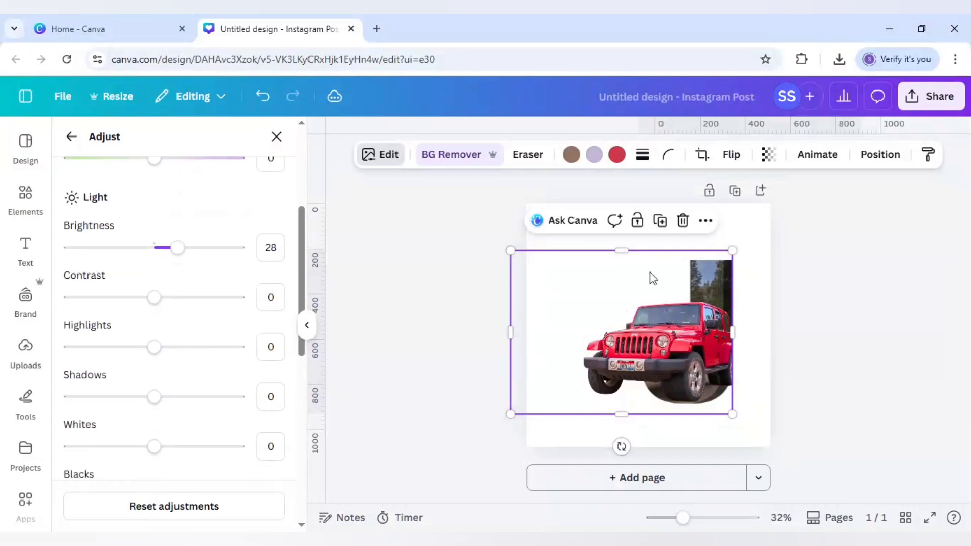
pyautogui.click(866, 340)
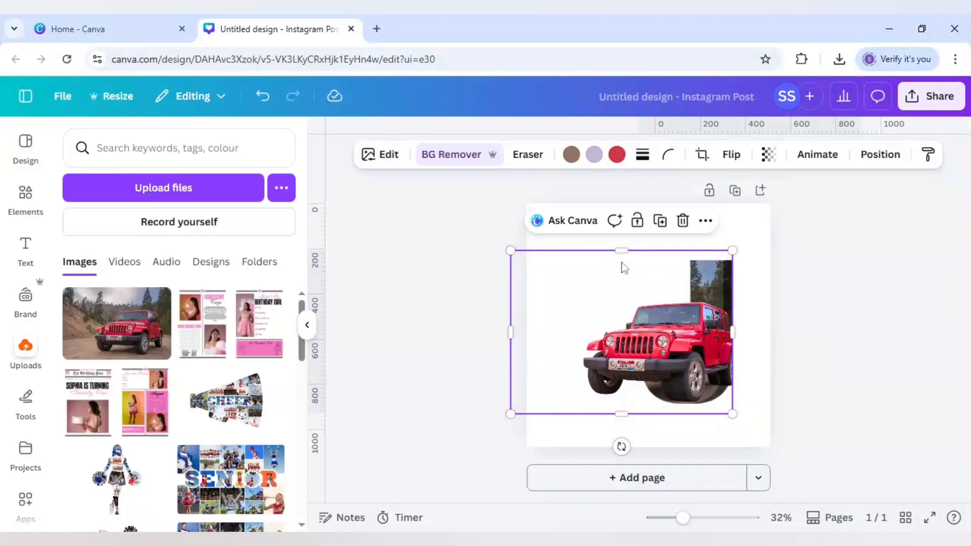
pyautogui.moveTo(621, 252); pyautogui.dragTo(621, 286)
# - Set the original J photo's Brightness to 28 and Saturation to 50 to match the jeep cutout
pyautogui.click(703, 278)
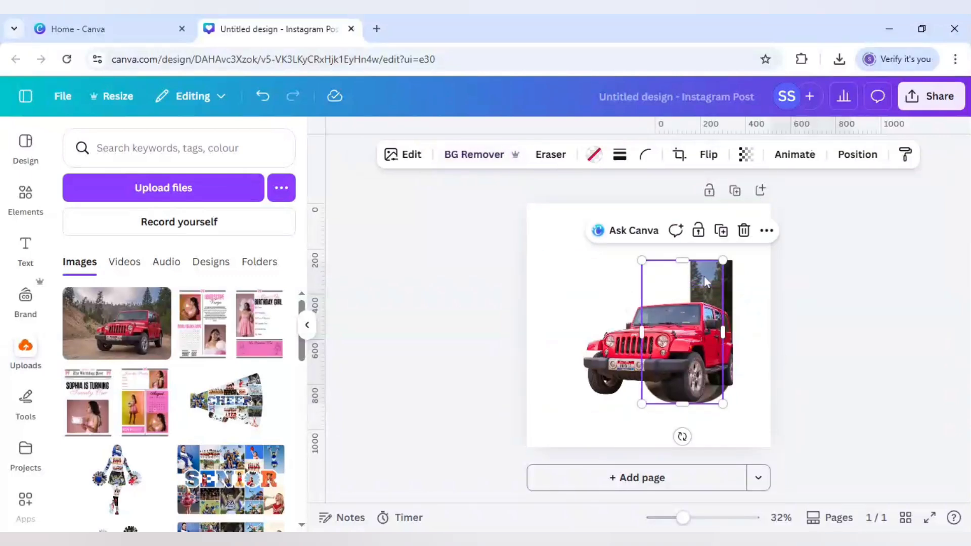
pyautogui.click(396, 161)
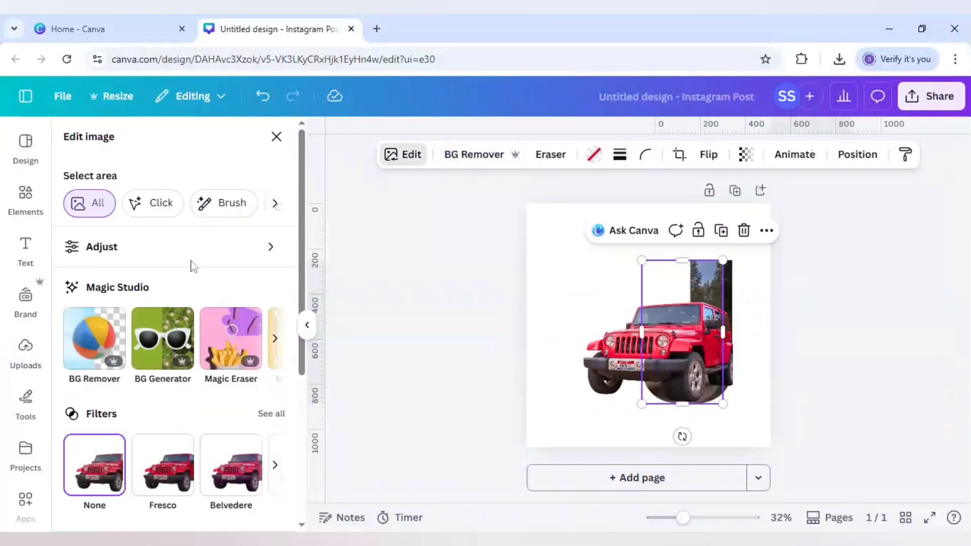
pyautogui.click(153, 246)
pyautogui.scroll(-2, 170, 263)
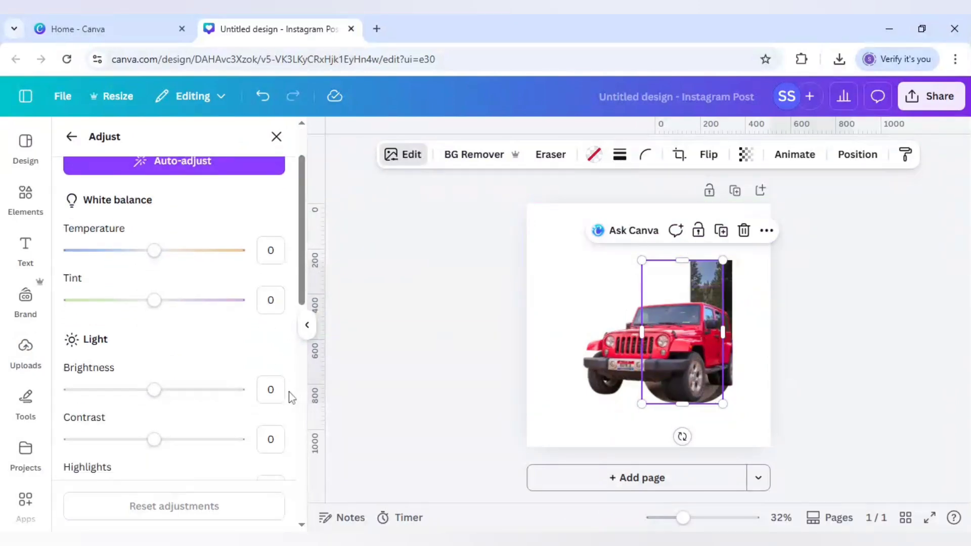
pyautogui.click(271, 390)
pyautogui.press('Return')
pyautogui.scroll(-5, 284, 369)
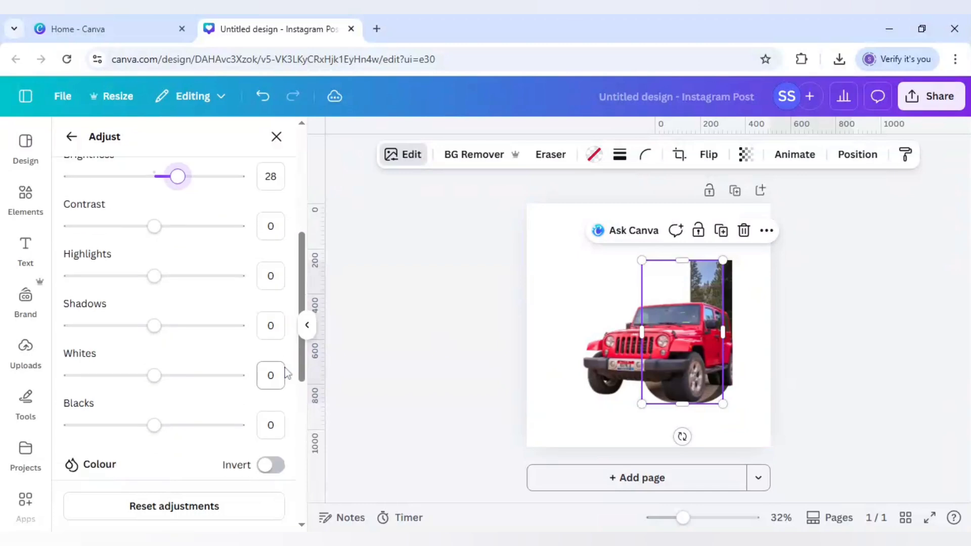
pyautogui.scroll(-4, 174, 323)
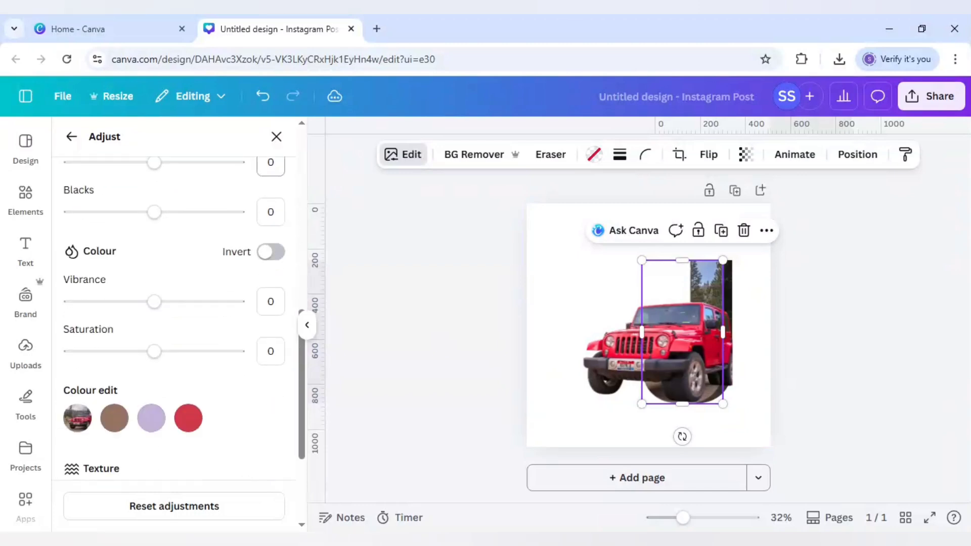
pyautogui.click(271, 351)
pyautogui.write('50')
pyautogui.press('Return')
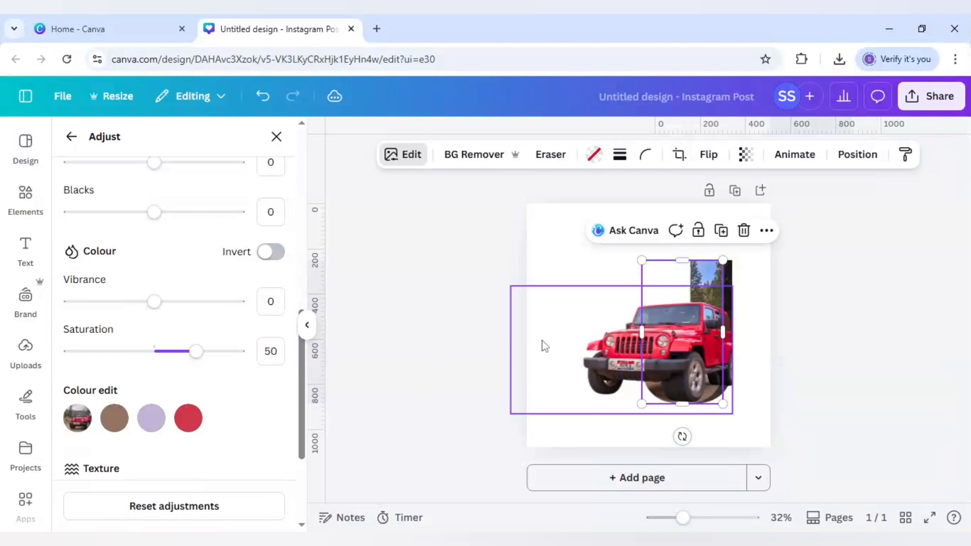
# - Crop the jeep cutout's right side back to the J's stem and shift it left to line up with the jeep inside the letter
pyautogui.click(609, 345)
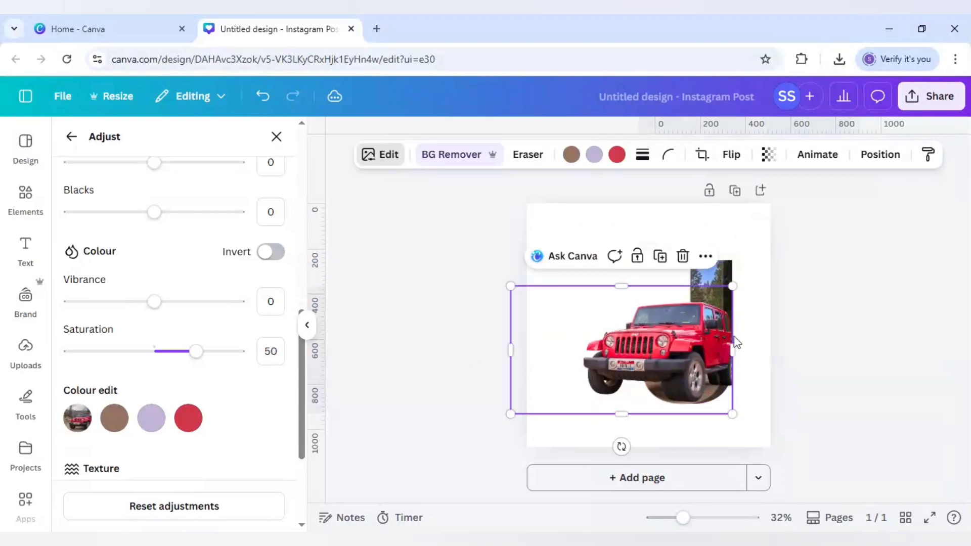
pyautogui.moveTo(728, 337); pyautogui.dragTo(702, 342)
pyautogui.moveTo(603, 356)
pyautogui.mouseDown()
pyautogui.moveTo(590, 348)
pyautogui.moveTo(590, 358)
pyautogui.mouseUp()
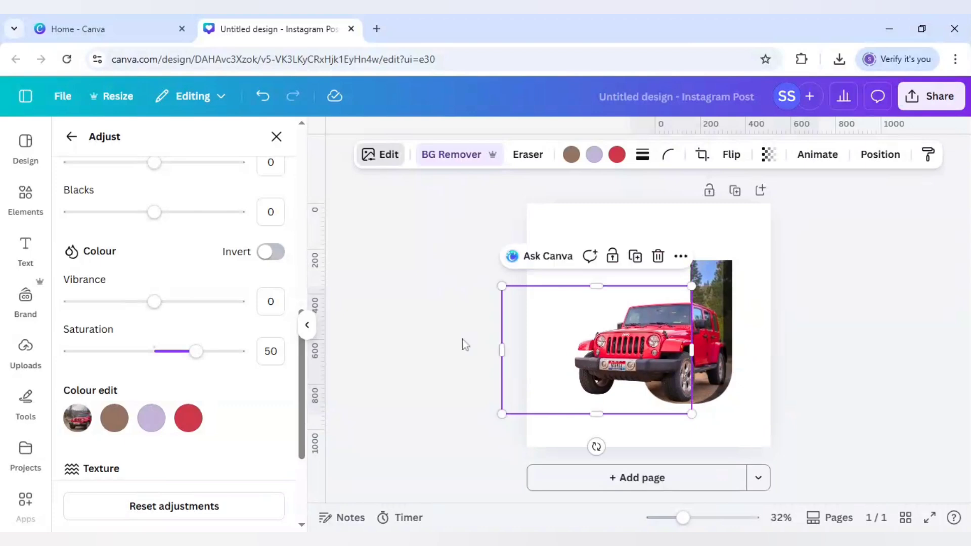
pyautogui.click(450, 336)
pyautogui.click(450, 336)
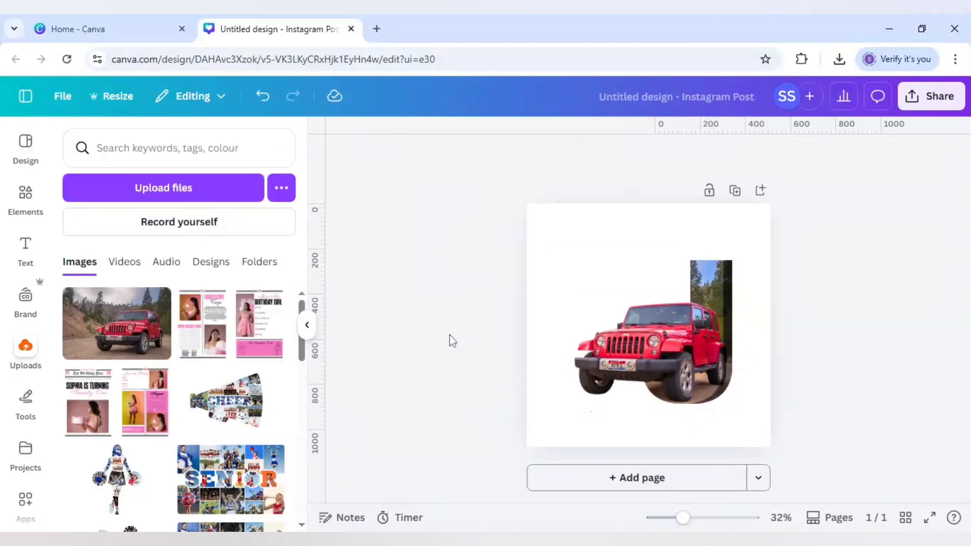
# - Fine-tune the jeep cutout's horizontal position in small nudges so it joins the jeep inside the J along the stem's left edge
pyautogui.moveTo(683, 518); pyautogui.dragTo(699, 518)
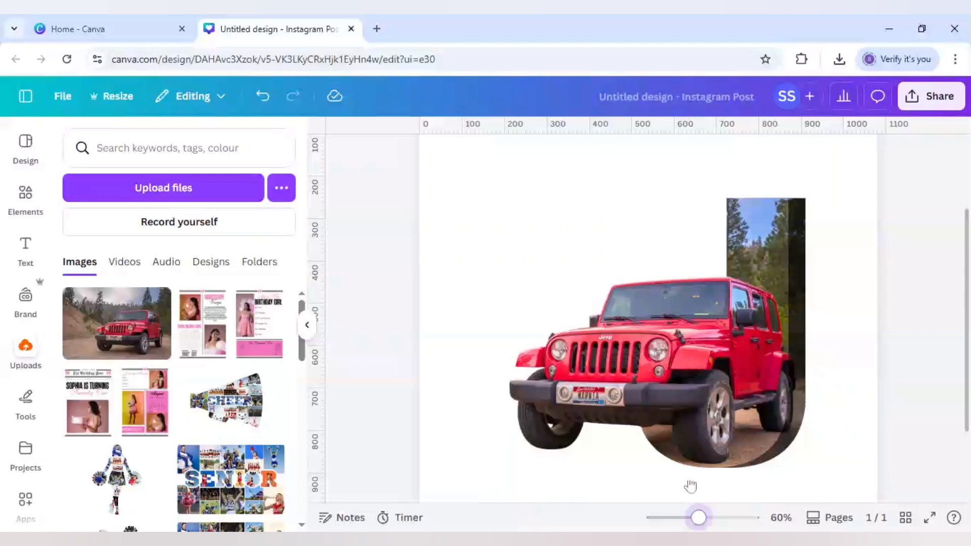
pyautogui.click(653, 395)
pyautogui.press('Left')
pyautogui.press('Left')
pyautogui.press('Left')
pyautogui.press('Left')
pyautogui.press('Left')
pyautogui.press('Left')
pyautogui.press('Left')
pyautogui.press('Left')
pyautogui.press('Left')
pyautogui.press('Left')
pyautogui.press('Left')
pyautogui.press('Left')
pyautogui.press('Left')
pyautogui.press('Left')
pyautogui.press('Left')
pyautogui.press('Left')
pyautogui.press('Left')
pyautogui.press('Left')
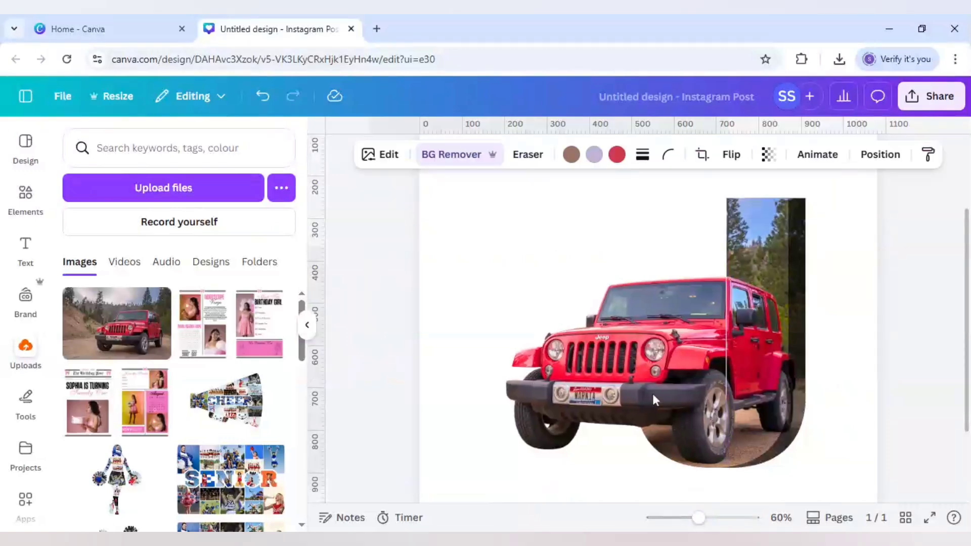
pyautogui.press('Right')
pyautogui.press('Right')
pyautogui.press('Right')
pyautogui.press('Right')
pyautogui.press('Right')
pyautogui.press('Right')
pyautogui.press('Right')
pyautogui.press('Right')
pyautogui.press('Right')
pyautogui.press('Right')
pyautogui.press('Right')
pyautogui.press('Right')
pyautogui.press('Right')
pyautogui.press('Right')
pyautogui.press('Right')
pyautogui.press('Right')
pyautogui.press('Right')
pyautogui.press('Right')
pyautogui.press('Right')
pyautogui.press('Right')
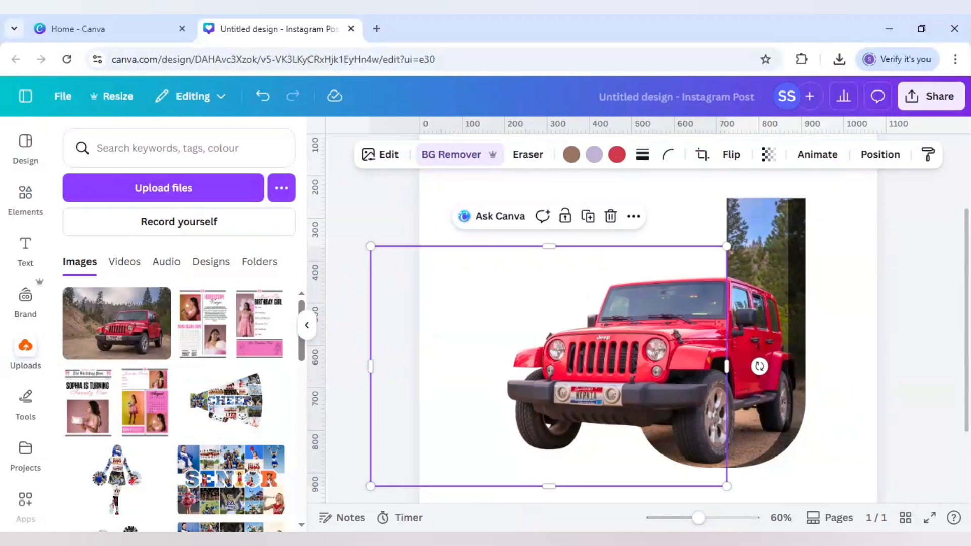
# - Nudge the jeep cutout slightly left and extend its cropped right edge past the J's stem edge to cover the seam
pyautogui.press('Left')
pyautogui.press('Left')
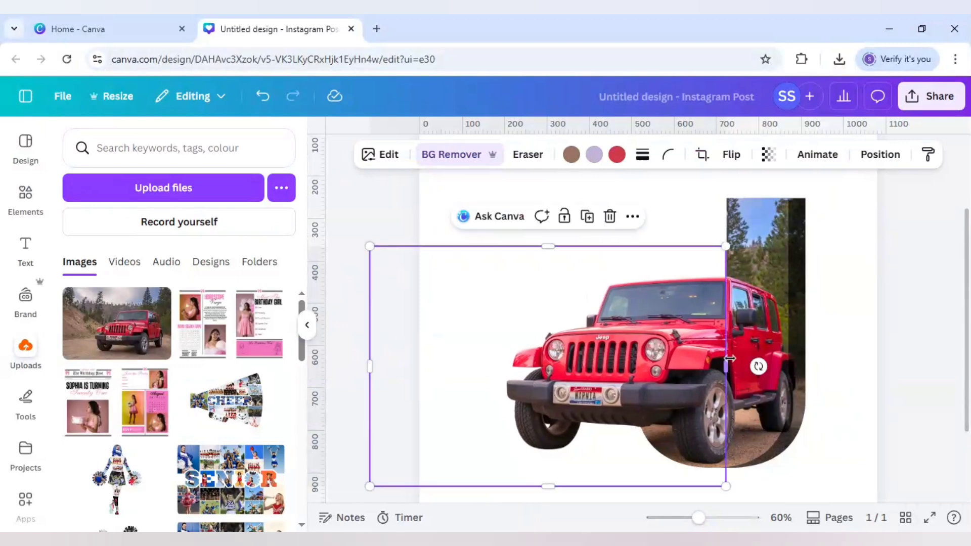
pyautogui.moveTo(729, 360); pyautogui.dragTo(751, 364)
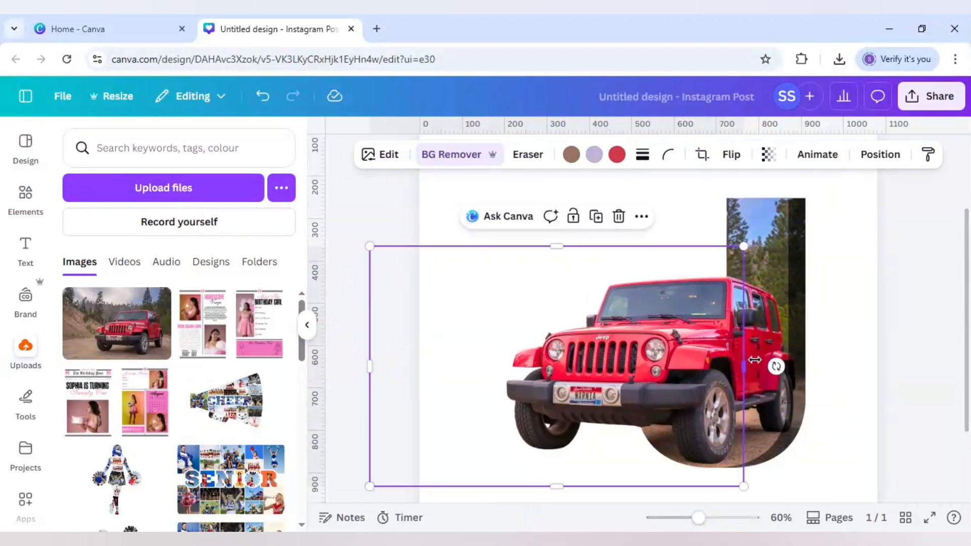
pyautogui.click(878, 369)
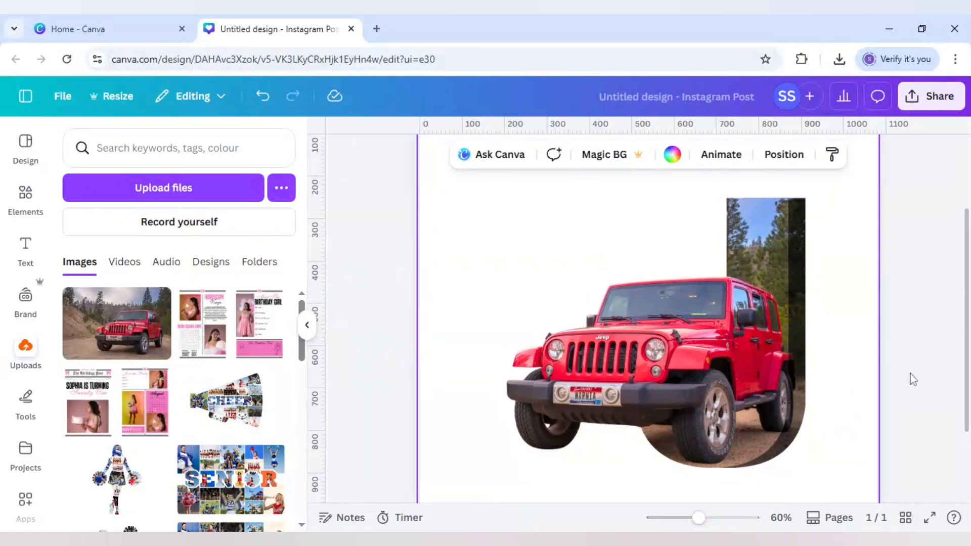
# - Search the elements library for "shadow", show all graphics and add a thin, soft horizontal shadow to the page
pyautogui.click(686, 518)
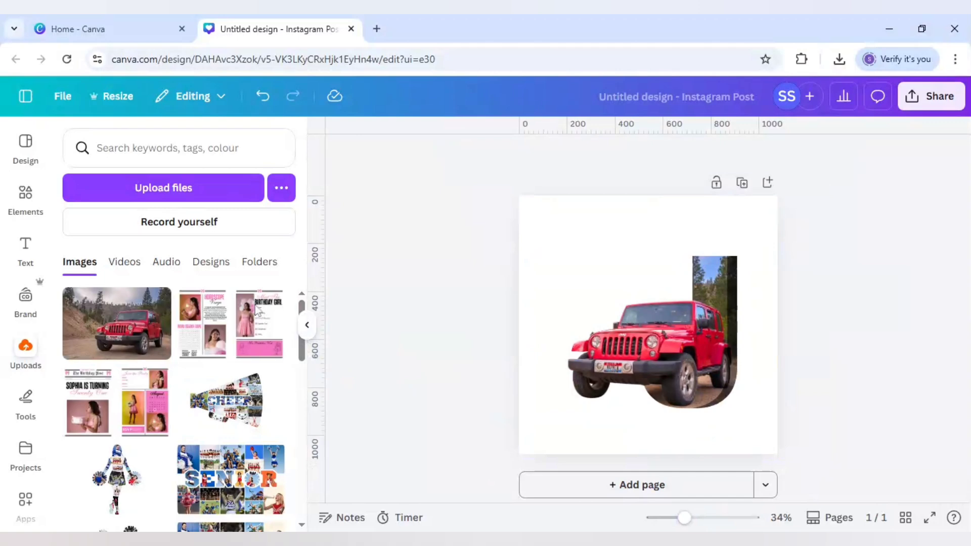
pyautogui.click(26, 198)
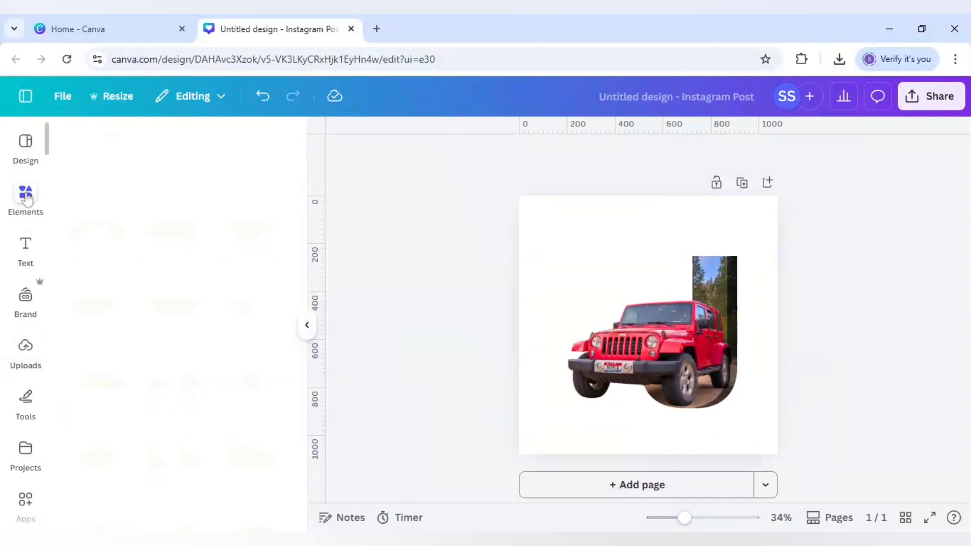
pyautogui.click(71, 137)
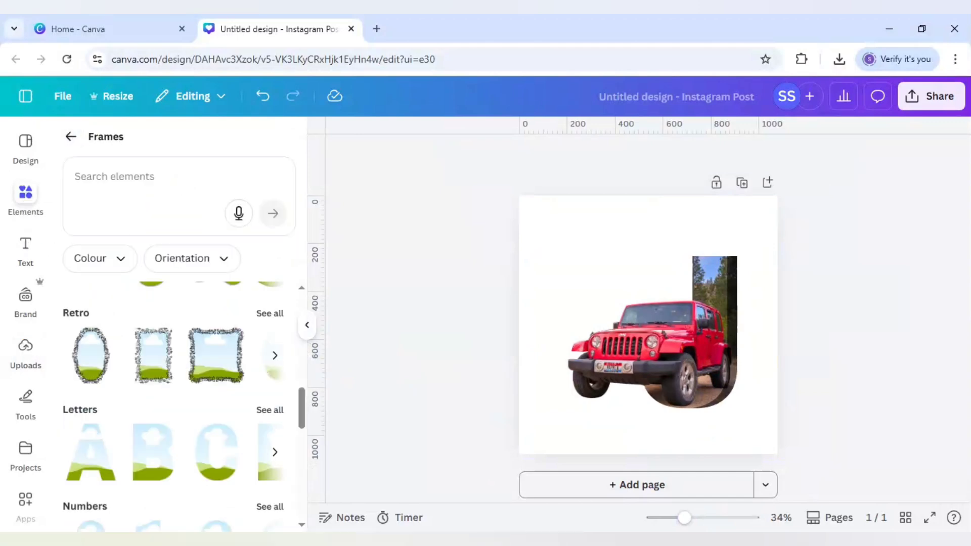
pyautogui.click(152, 179)
pyautogui.click(73, 139)
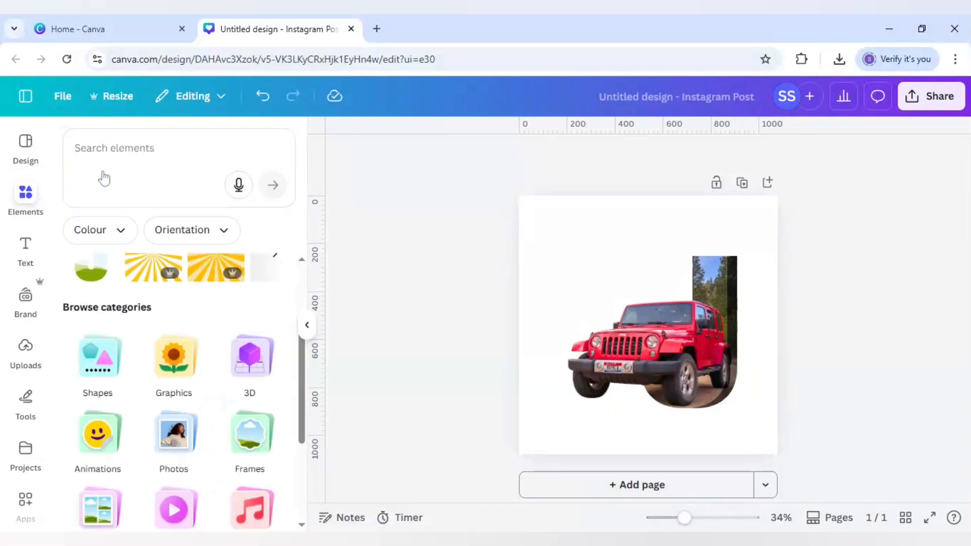
pyautogui.click(103, 177)
pyautogui.write('shadow')
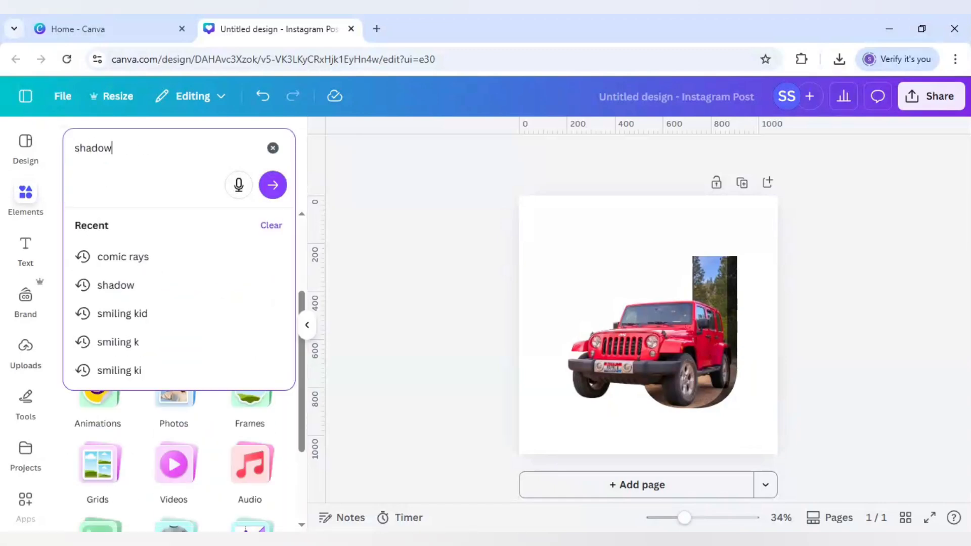
pyautogui.press('Return')
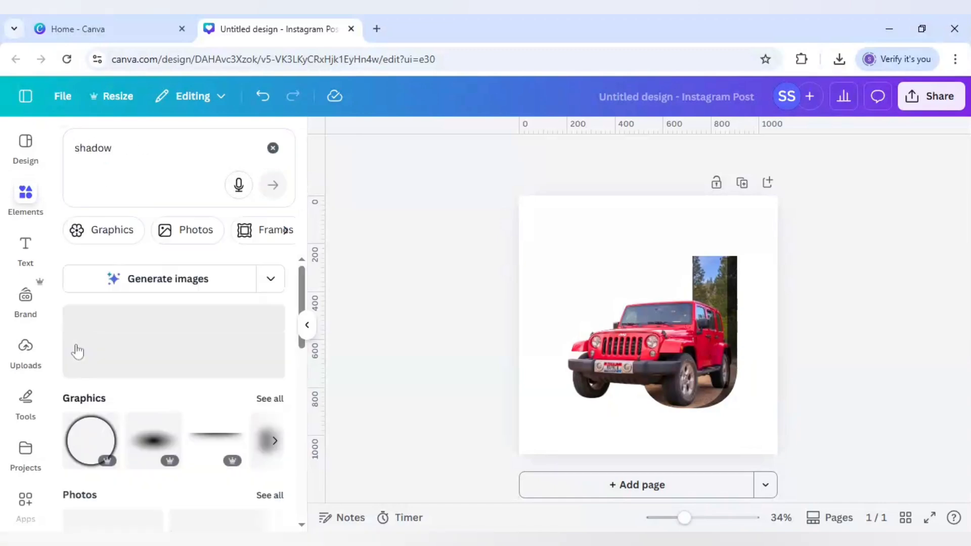
pyautogui.click(270, 398)
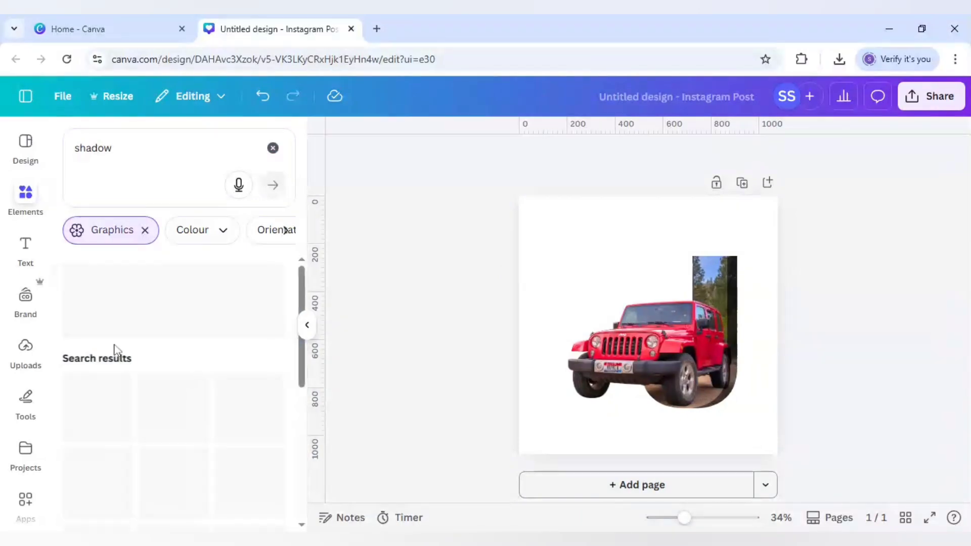
pyautogui.scroll(-10, 147, 350)
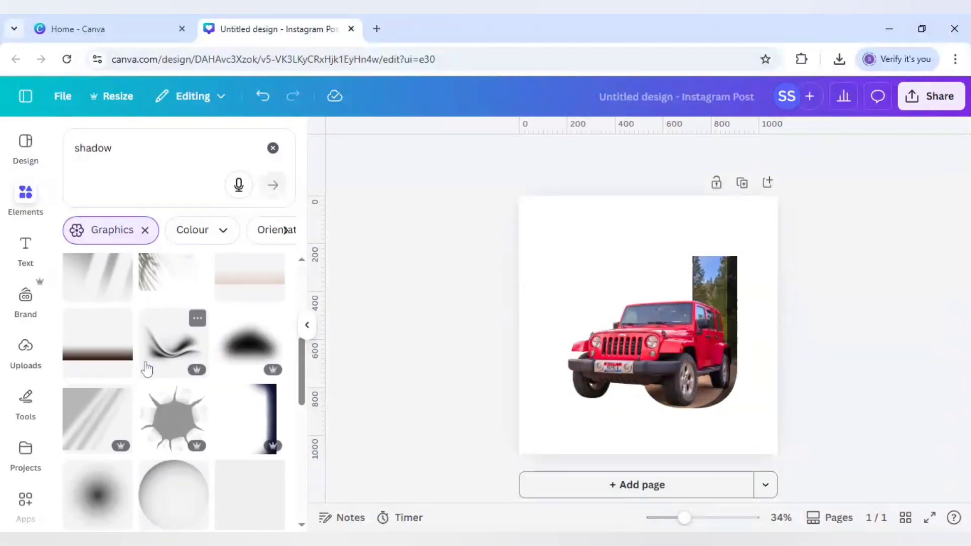
pyautogui.scroll(-5, 147, 369)
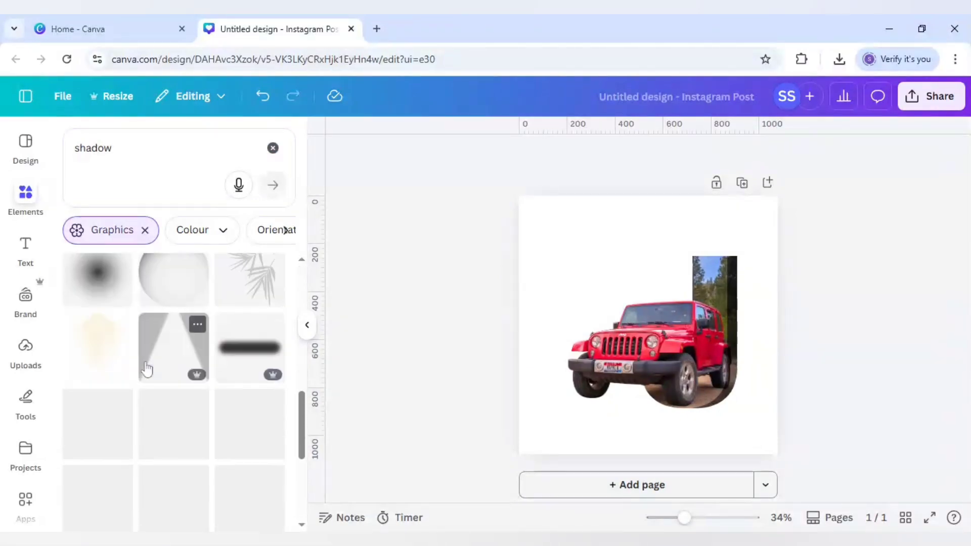
pyautogui.scroll(-2, 147, 370)
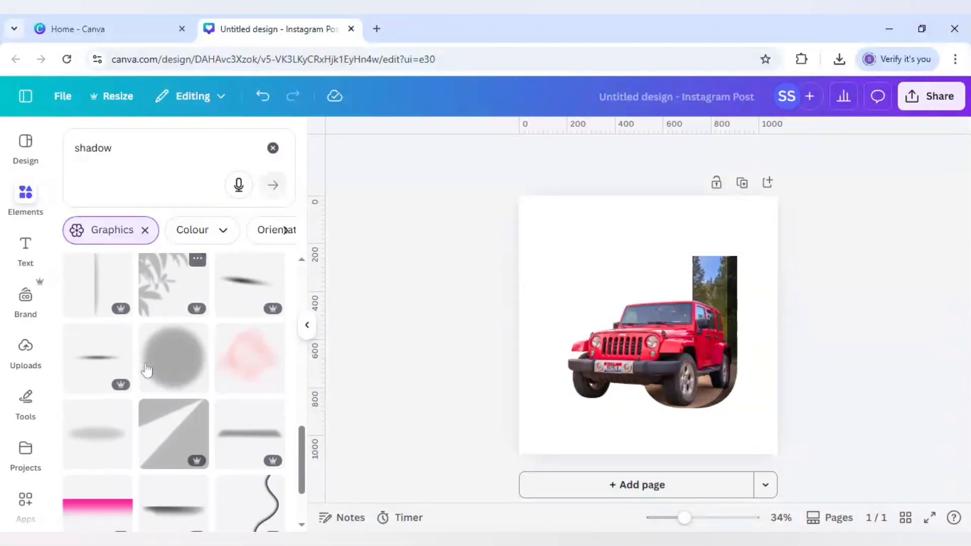
pyautogui.click(86, 369)
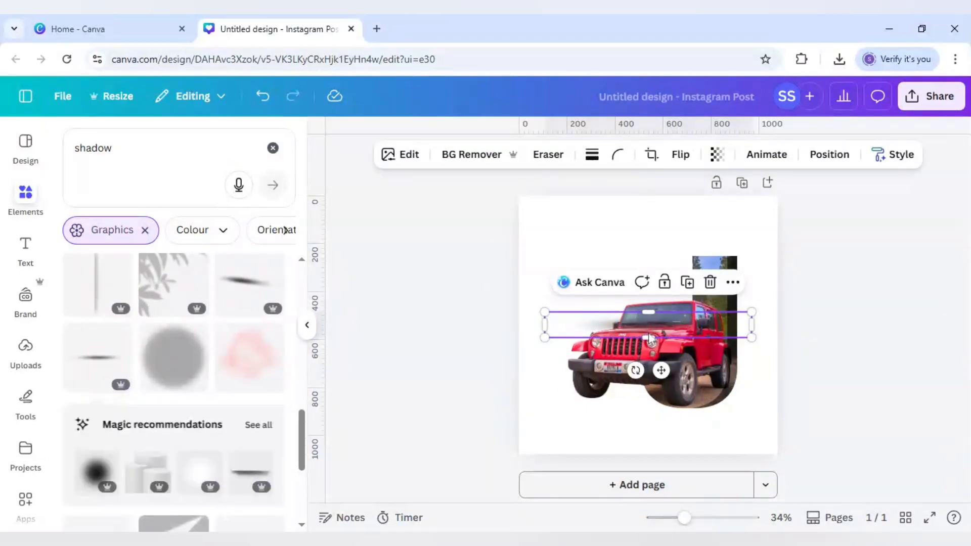
# - Shrink the shadow graphic to about half its width and place it beneath the jeep's front wheel outside the J
pyautogui.moveTo(656, 332); pyautogui.dragTo(625, 403)
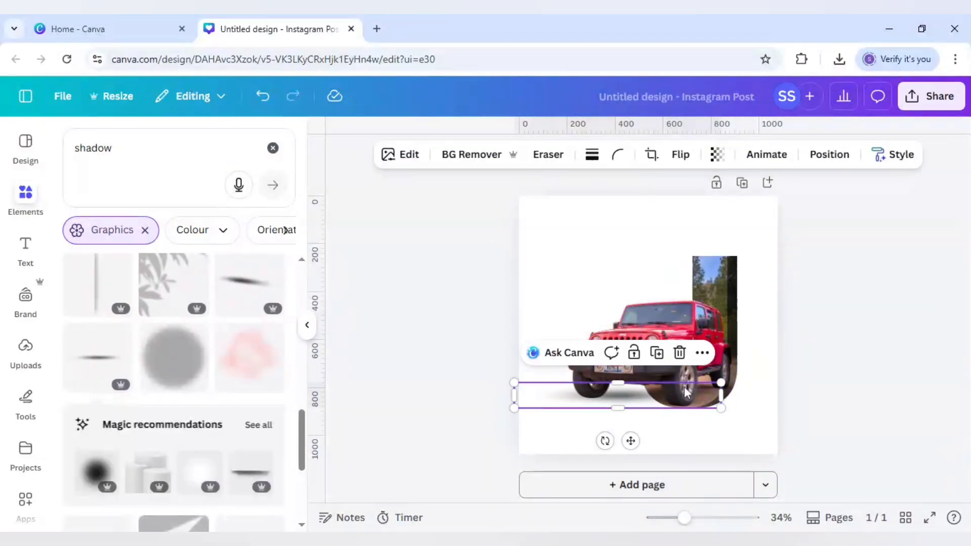
pyautogui.moveTo(722, 383); pyautogui.dragTo(616, 396)
pyautogui.moveTo(578, 441)
pyautogui.mouseDown()
pyautogui.moveTo(605, 429)
pyautogui.moveTo(614, 441)
pyautogui.moveTo(577, 422)
pyautogui.mouseUp()
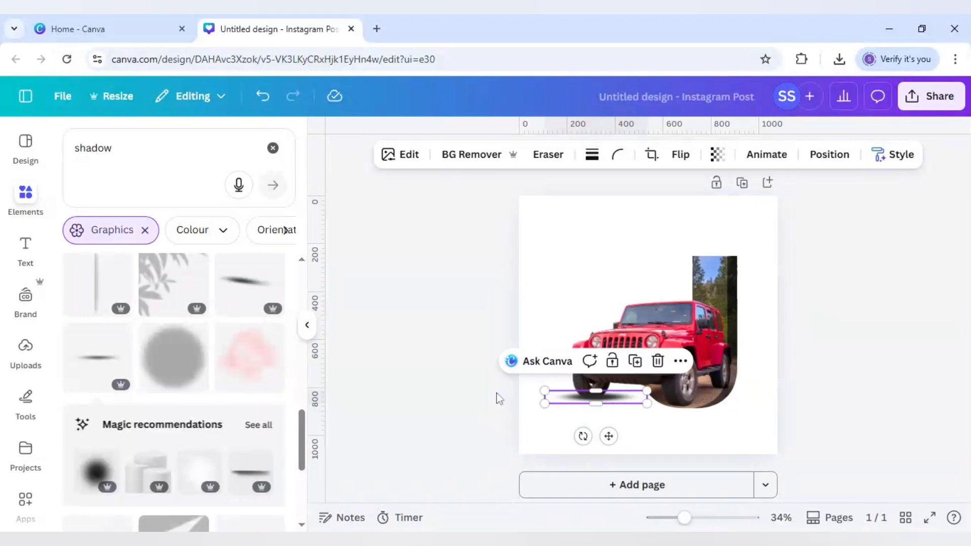
pyautogui.click(498, 398)
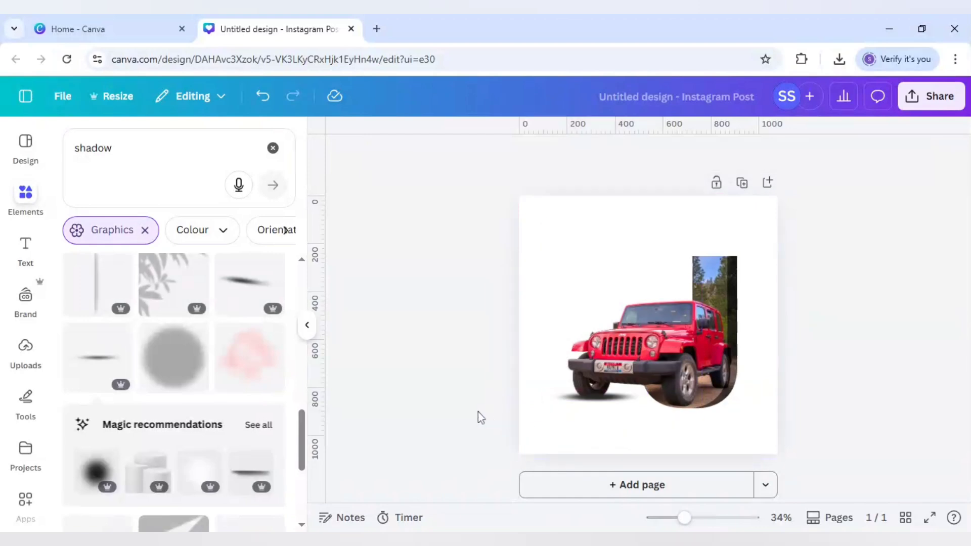
# - Bring the jeep cutout to the front so it sits above the shadow graphic
pyautogui.rightClick(634, 341)
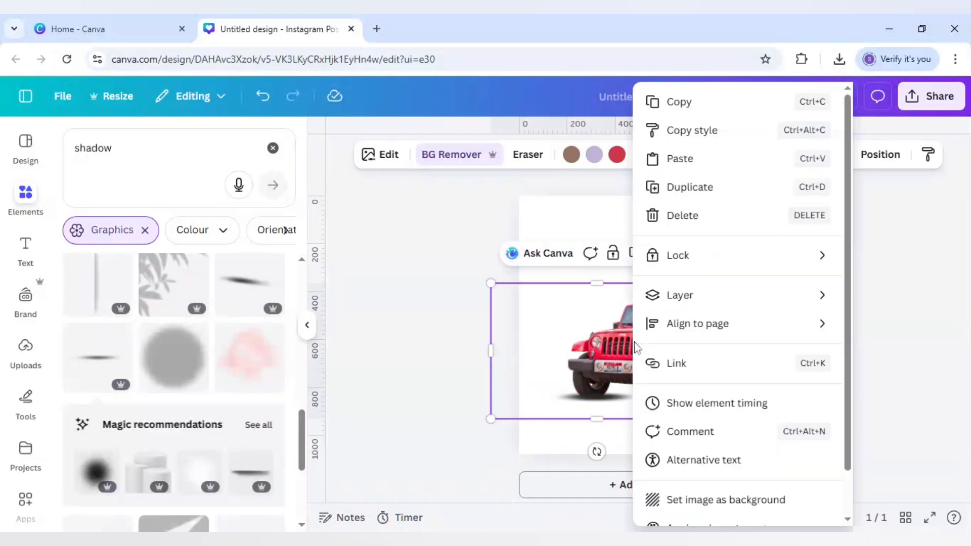
pyautogui.moveTo(681, 302)
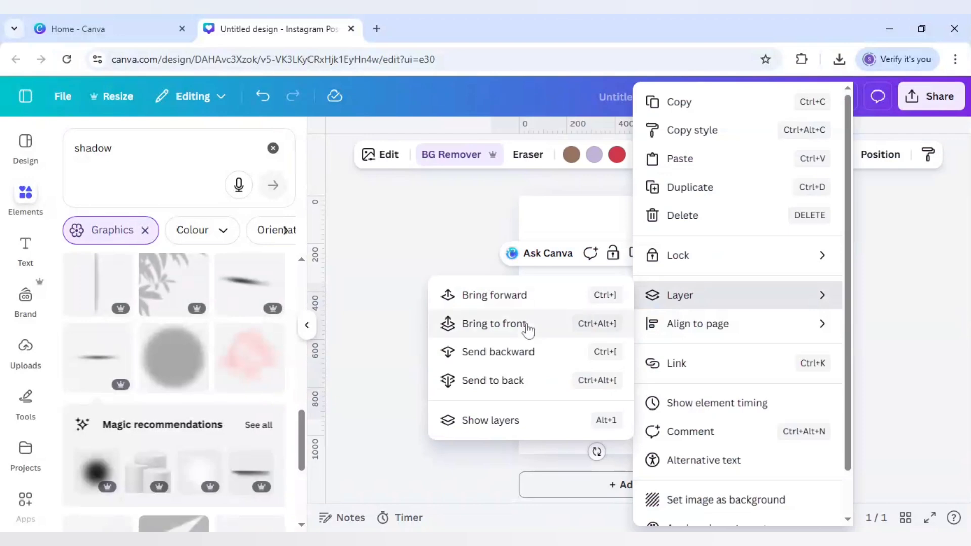
pyautogui.click(506, 324)
pyautogui.click(430, 339)
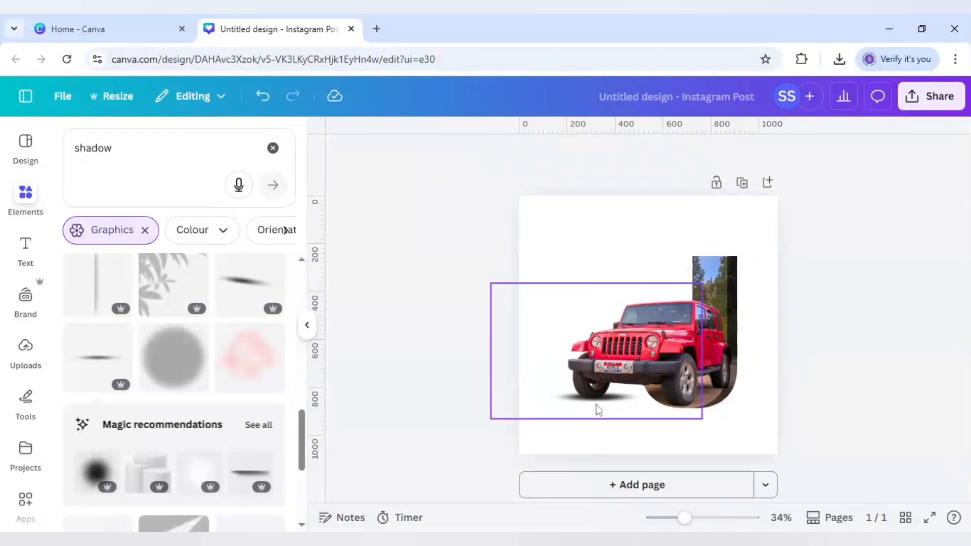
# - Select the page background and change its fill from a solid colour to a gradient
pyautogui.click(560, 231)
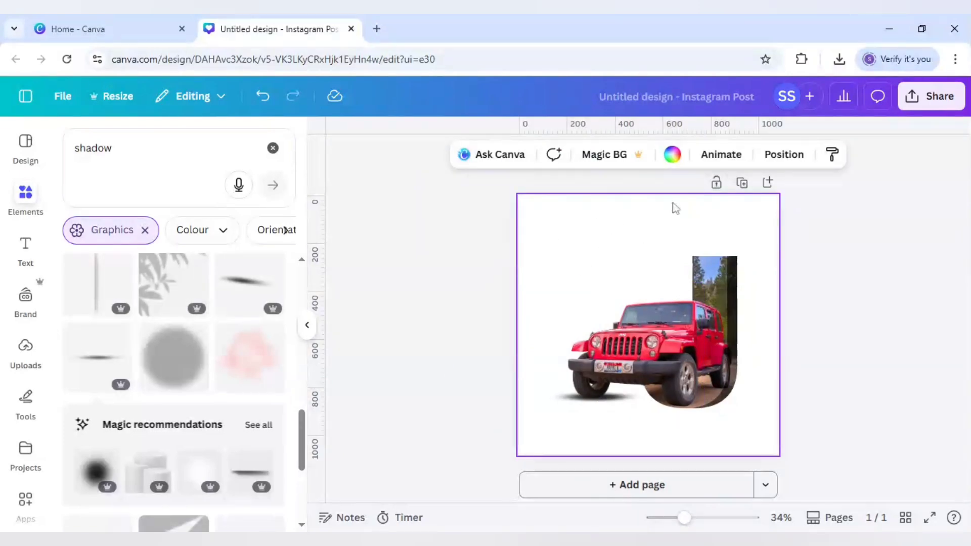
pyautogui.click(673, 155)
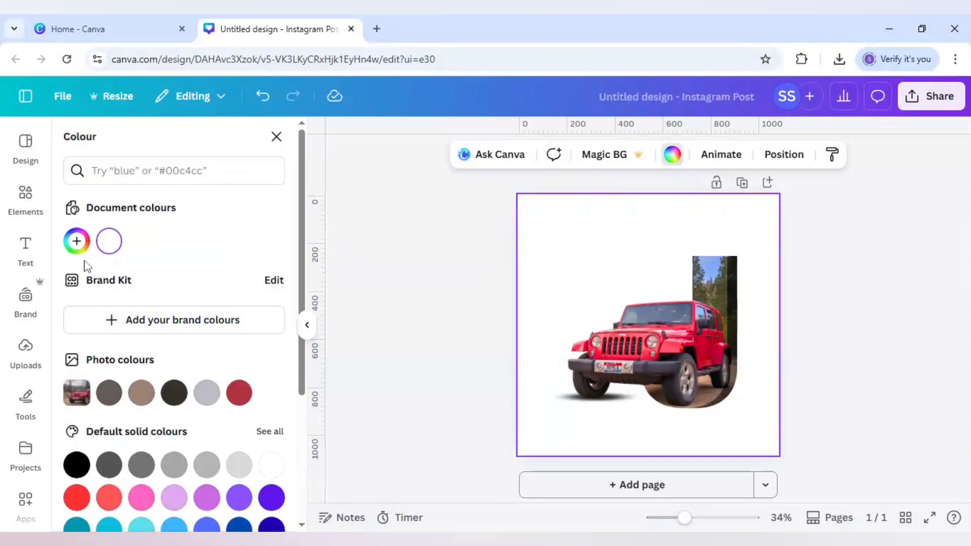
pyautogui.click(77, 241)
pyautogui.click(230, 278)
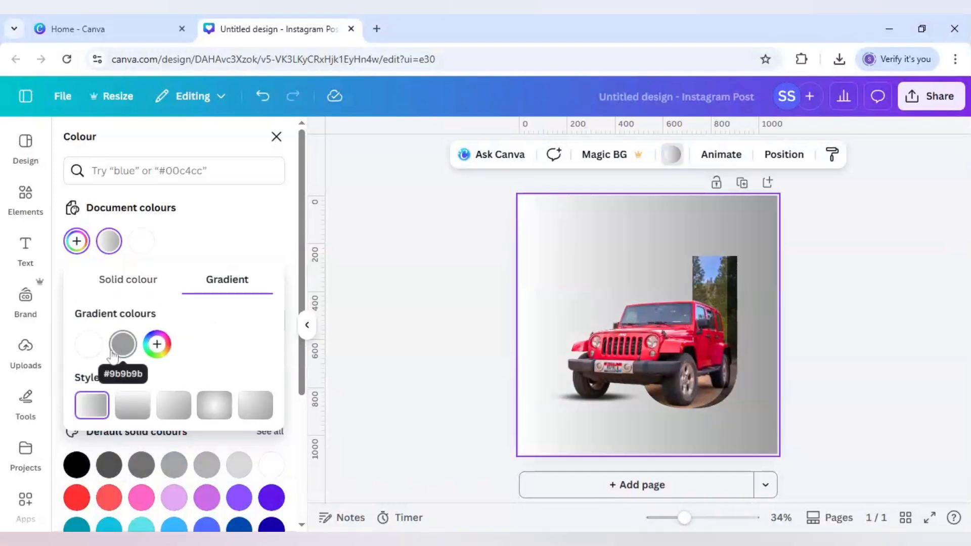
# - Set the background gradient's grey colour to dark navy #042C5B
pyautogui.click(116, 353)
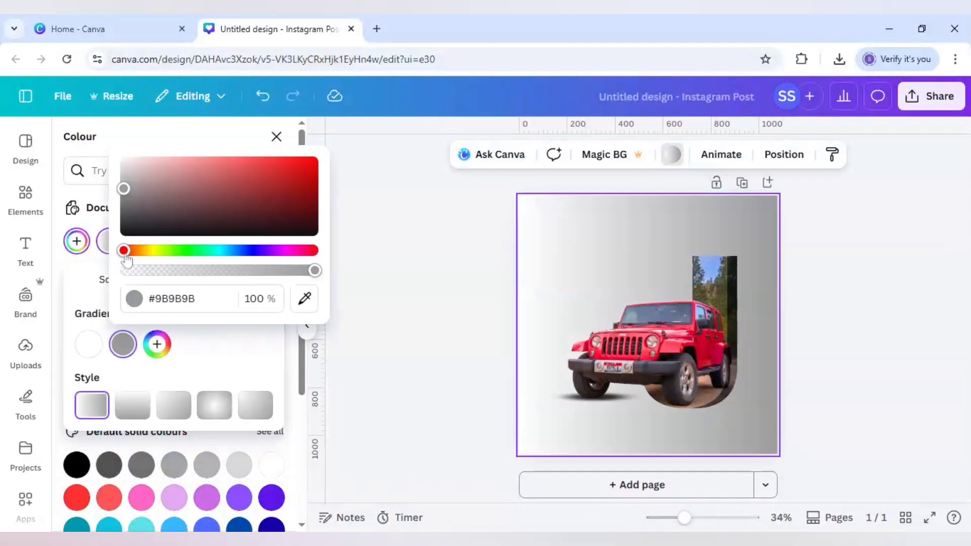
pyautogui.moveTo(126, 260); pyautogui.dragTo(232, 259)
pyautogui.click(305, 197)
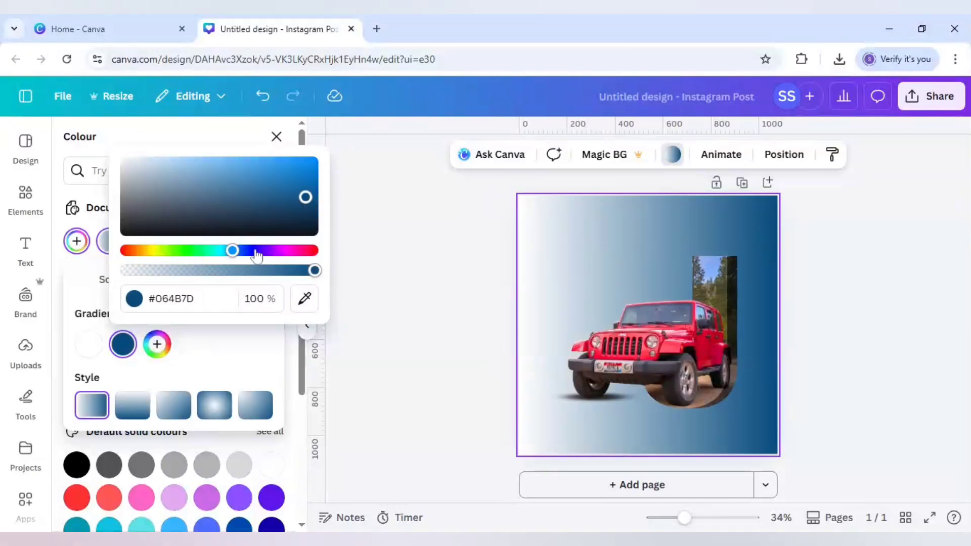
pyautogui.moveTo(235, 258); pyautogui.dragTo(237, 256)
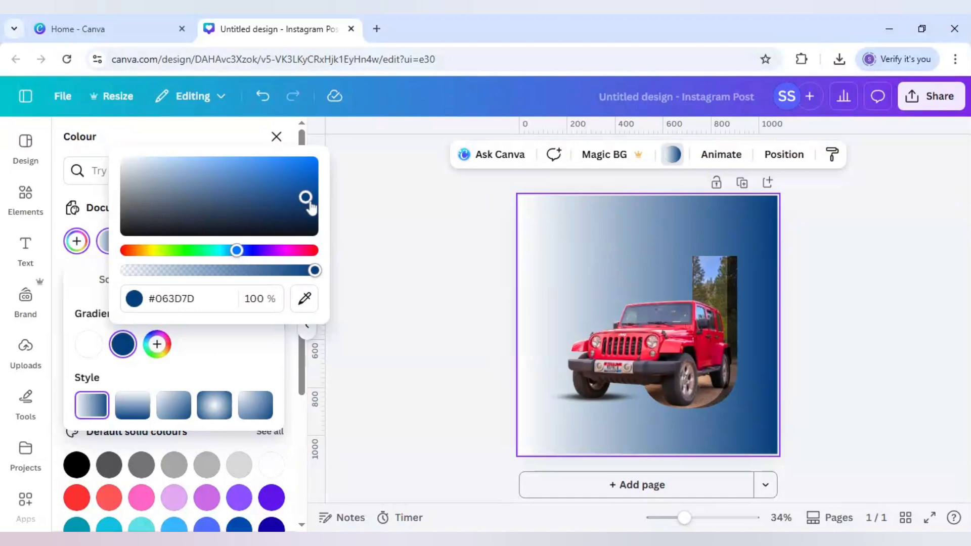
pyautogui.click(307, 207)
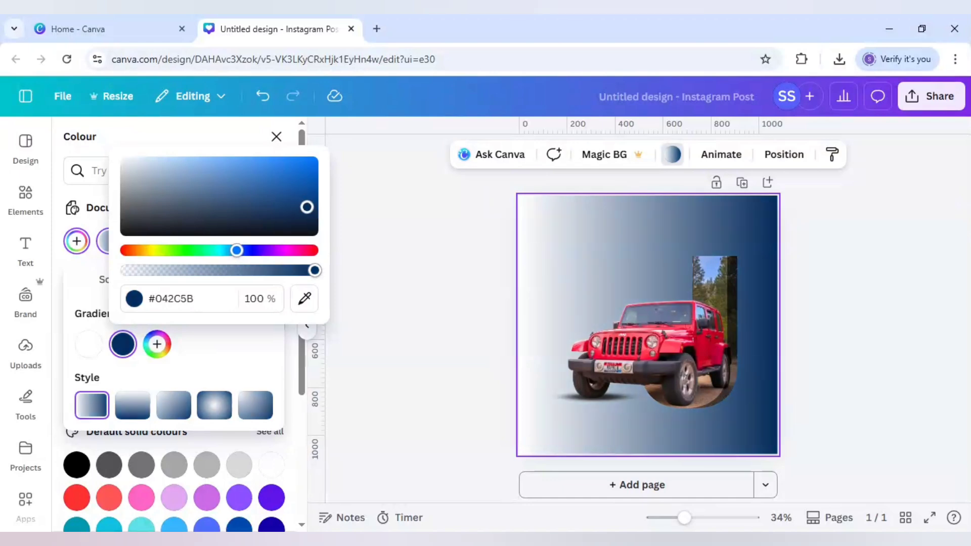
pyautogui.click(219, 354)
# - Set the background gradient's white colour to light blue #90D7F1 and apply the circular gradient style
pyautogui.click(89, 344)
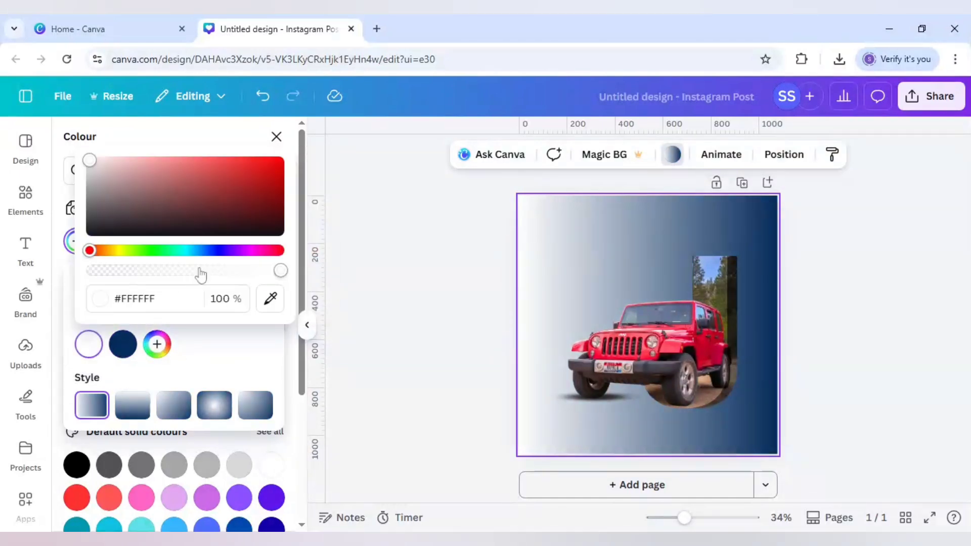
pyautogui.moveTo(89, 250); pyautogui.dragTo(198, 266)
pyautogui.click(195, 165)
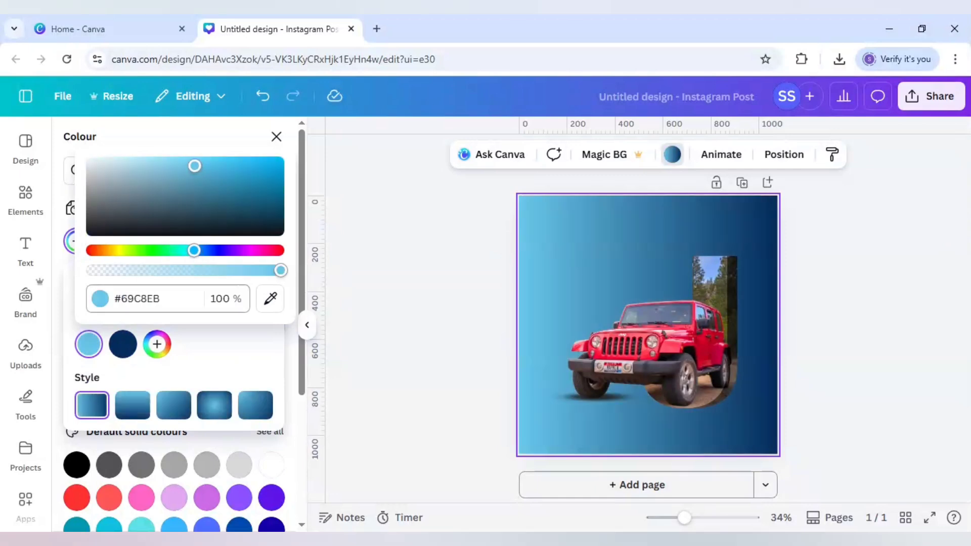
pyautogui.click(214, 409)
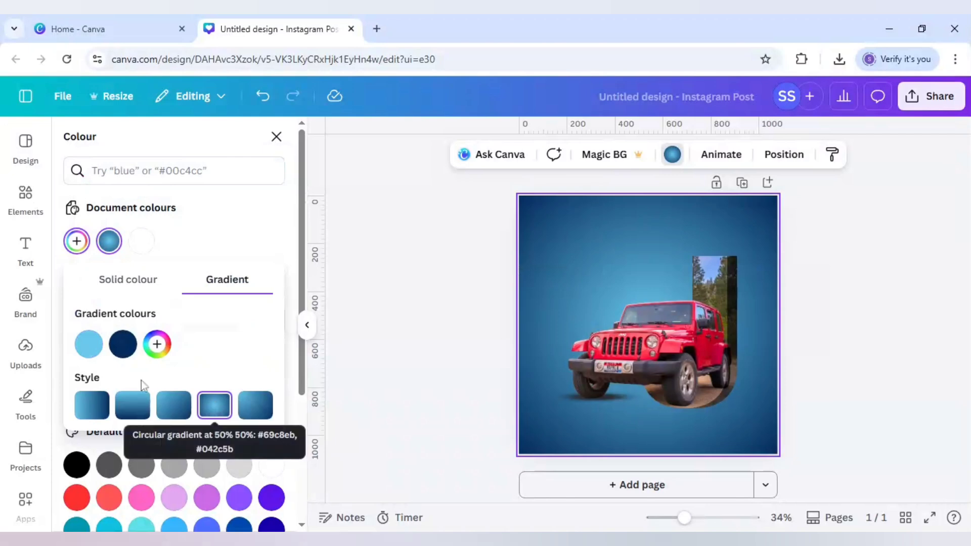
pyautogui.click(95, 354)
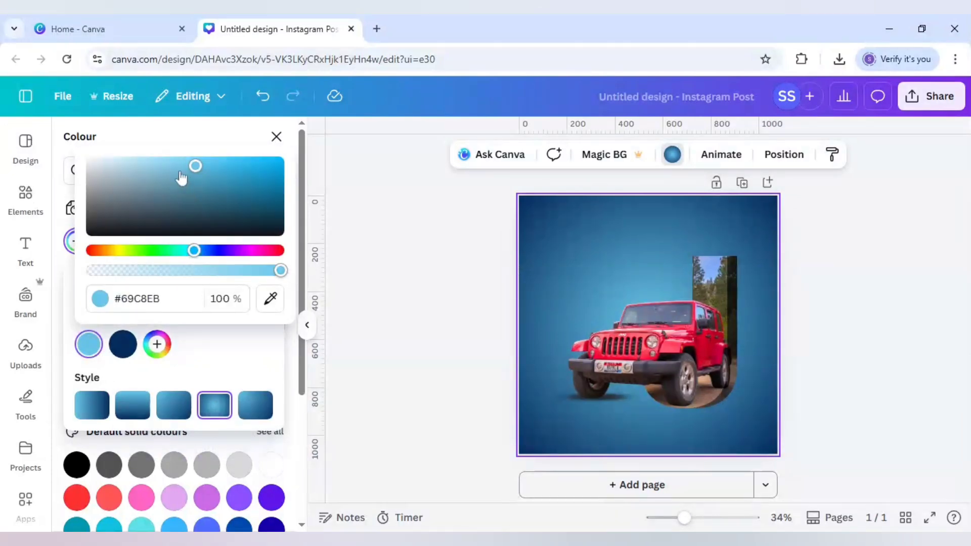
pyautogui.moveTo(180, 172); pyautogui.dragTo(167, 163)
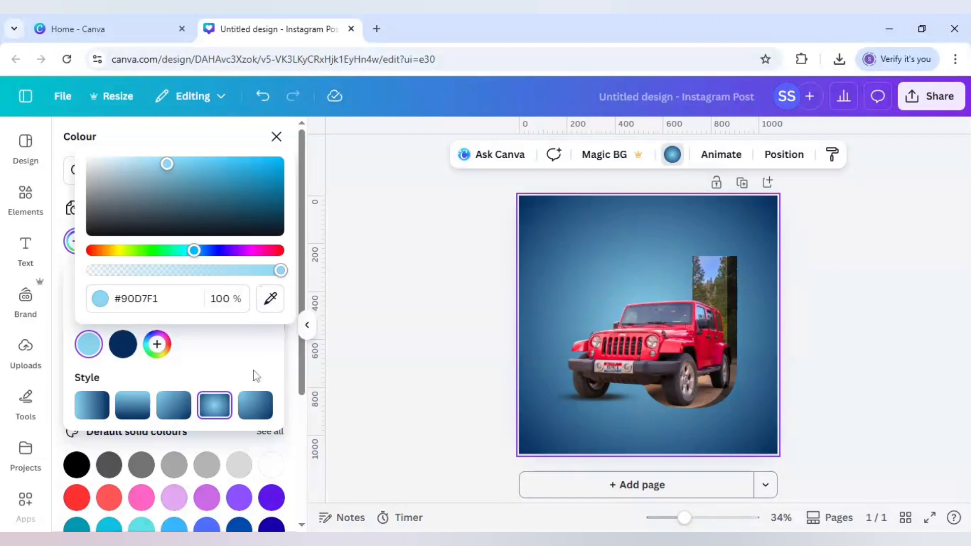
# - Add the recently used yellow radial burst graphic to the page and move it to the lower-right corner of the design
pyautogui.click(28, 199)
pyautogui.click(27, 198)
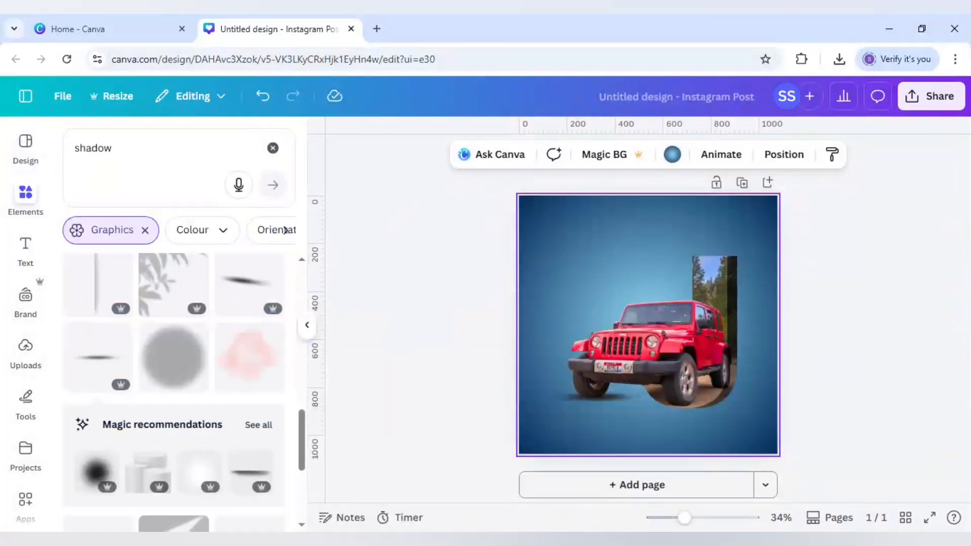
pyautogui.click(272, 148)
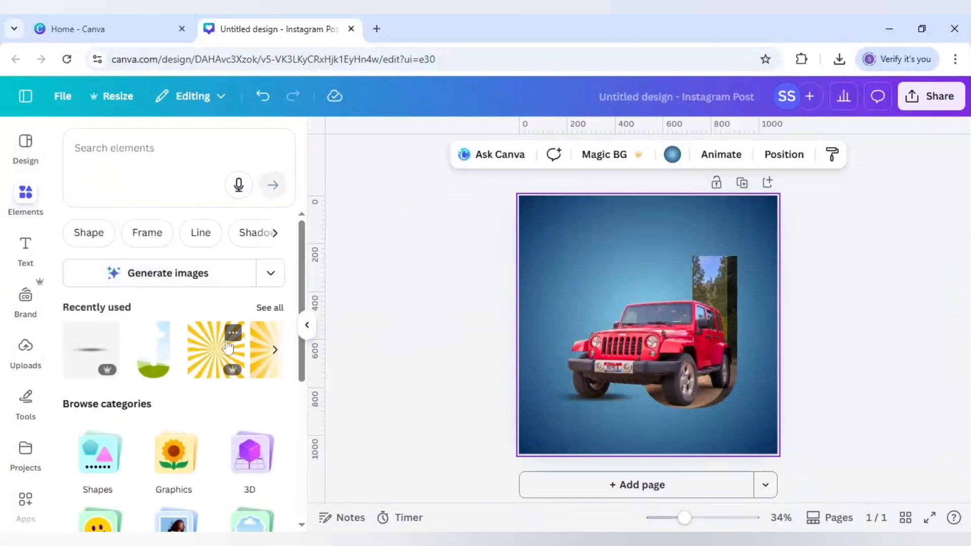
pyautogui.click(233, 332)
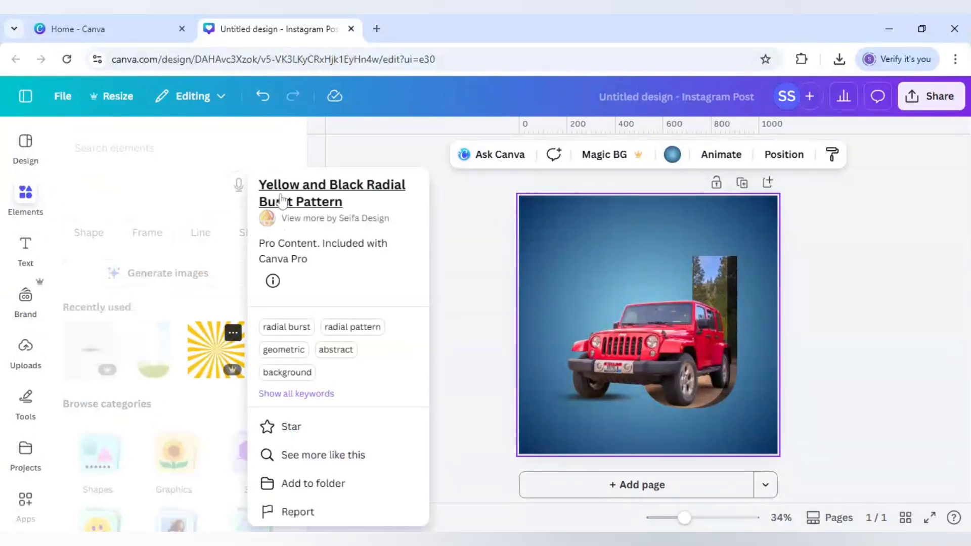
pyautogui.click(211, 362)
pyautogui.click(211, 361)
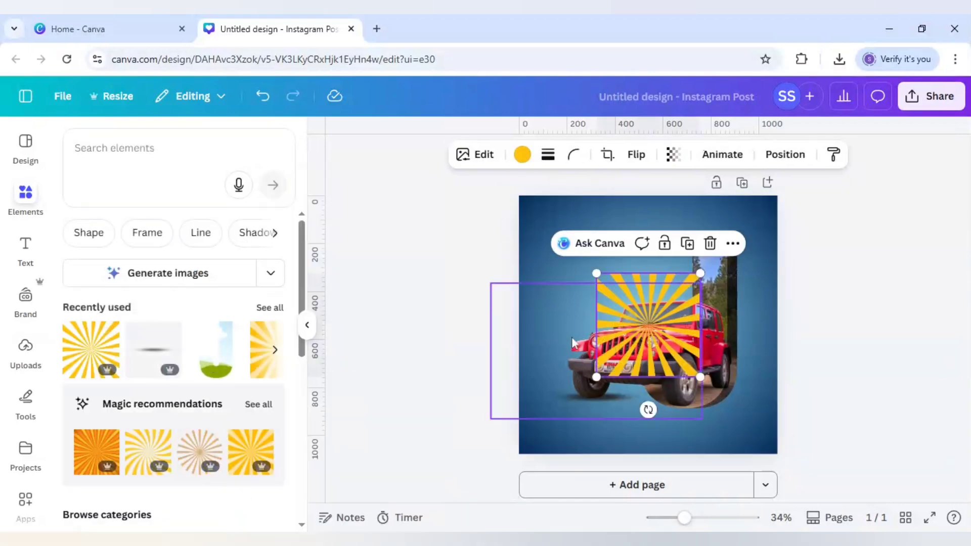
pyautogui.moveTo(667, 314); pyautogui.dragTo(766, 381)
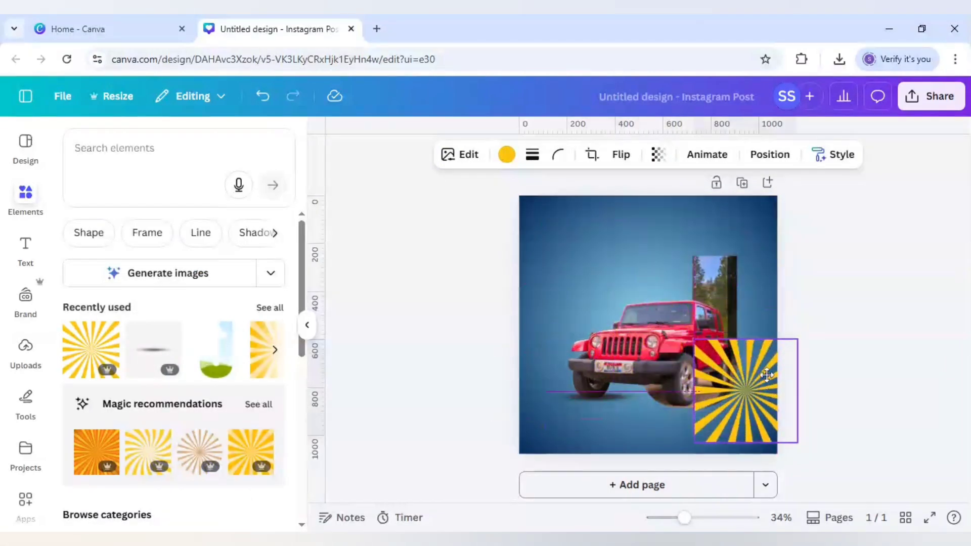
# - Copy the light blue from the page background's gradient and recolour the radial burst graphic to #90D7F1
pyautogui.click(635, 268)
pyautogui.click(672, 155)
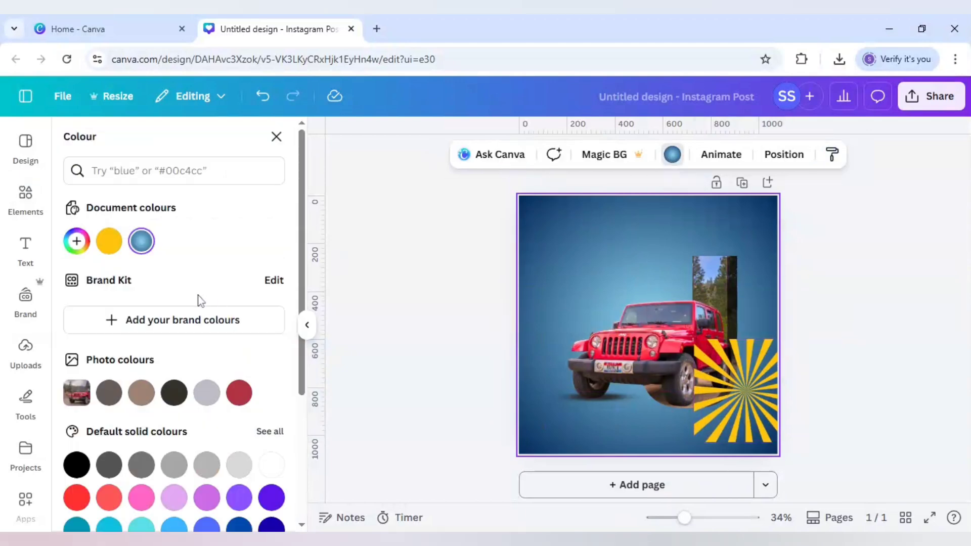
pyautogui.click(141, 242)
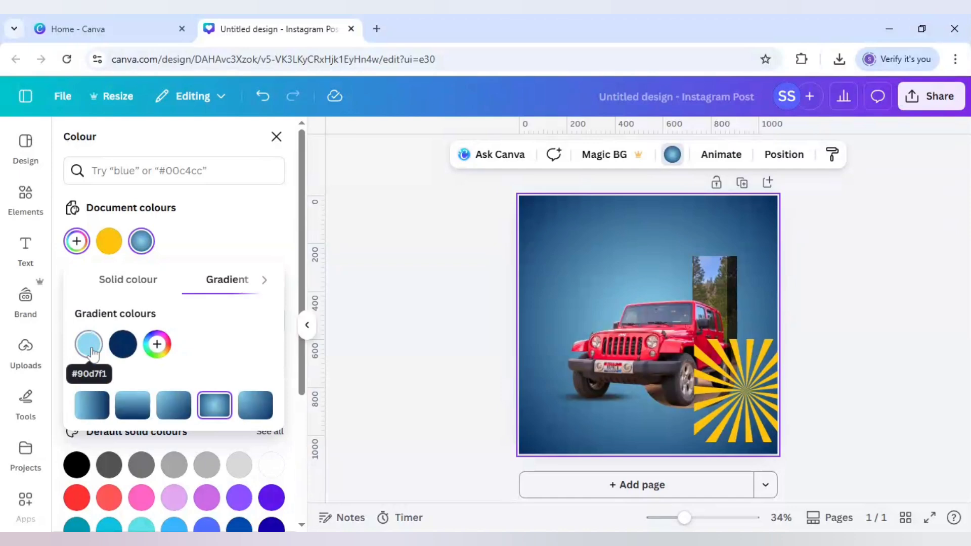
pyautogui.click(736, 402)
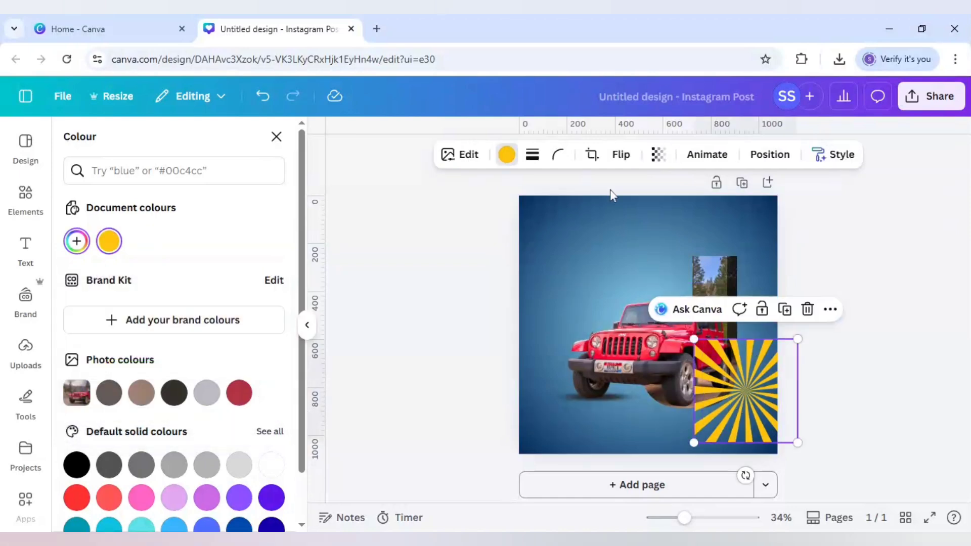
pyautogui.click(107, 243)
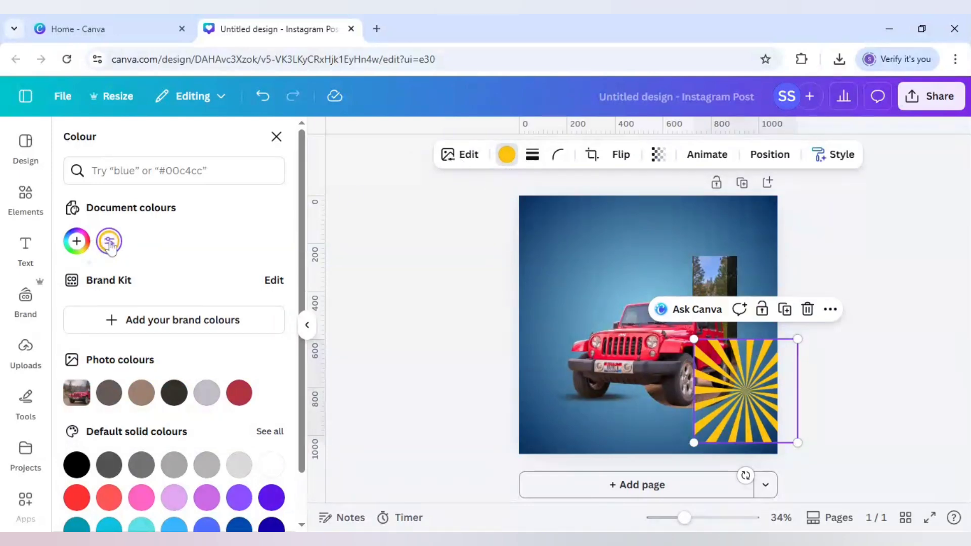
pyautogui.click(110, 242)
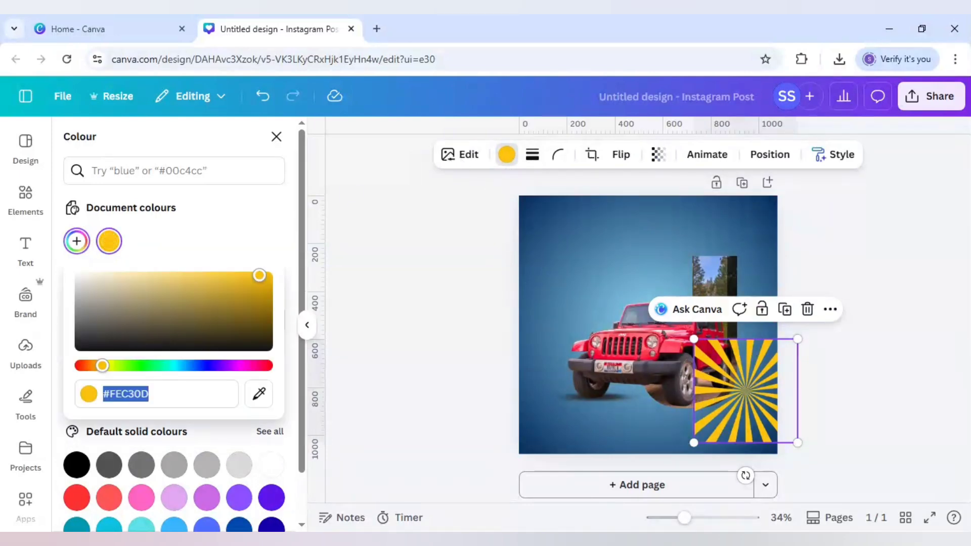
pyautogui.write('#90D7F1')
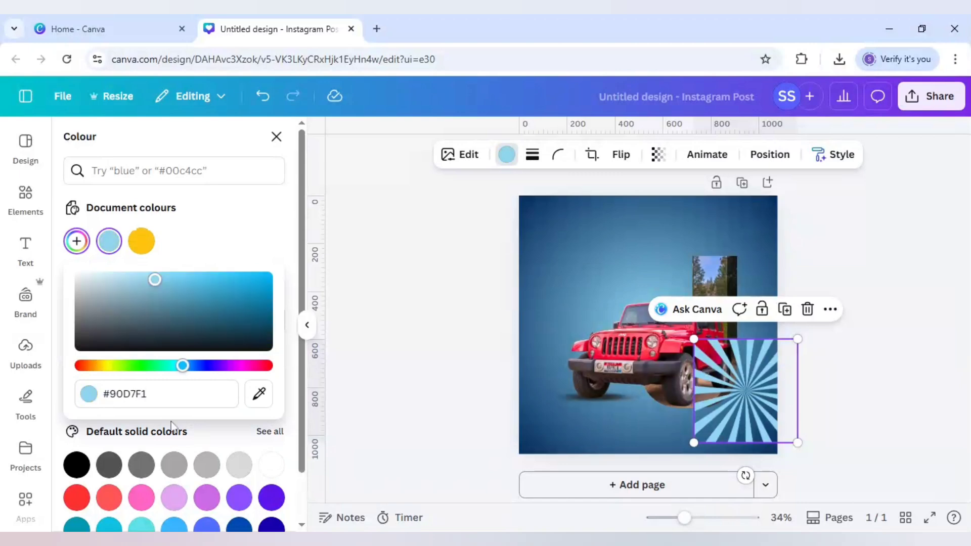
pyautogui.click(428, 424)
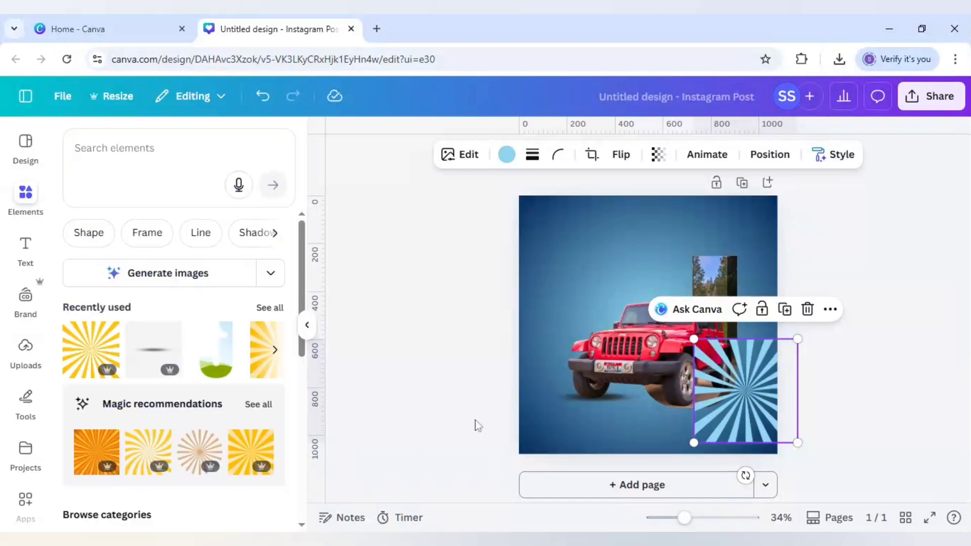
# - Move the radial burst to the page's upper-left corner and enlarge it to cover the whole page
pyautogui.moveTo(734, 404); pyautogui.dragTo(576, 276)
pyautogui.moveTo(622, 299); pyautogui.dragTo(770, 445)
pyautogui.moveTo(776, 448); pyautogui.dragTo(776, 453)
# - Reorder the layers so the radial burst sits directly beneath both letter J frames
pyautogui.rightClick(652, 329)
pyautogui.moveTo(697, 311)
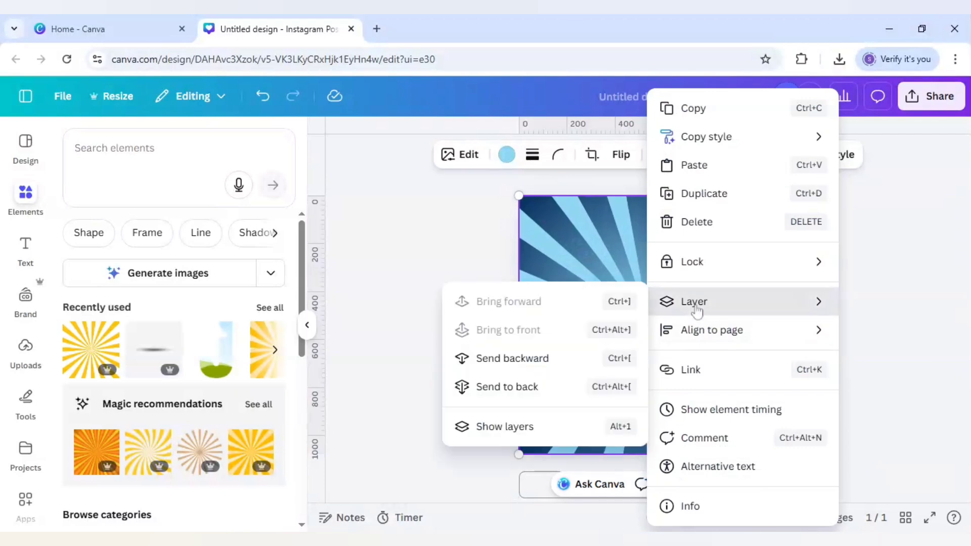
pyautogui.click(523, 428)
pyautogui.moveTo(203, 266); pyautogui.dragTo(213, 481)
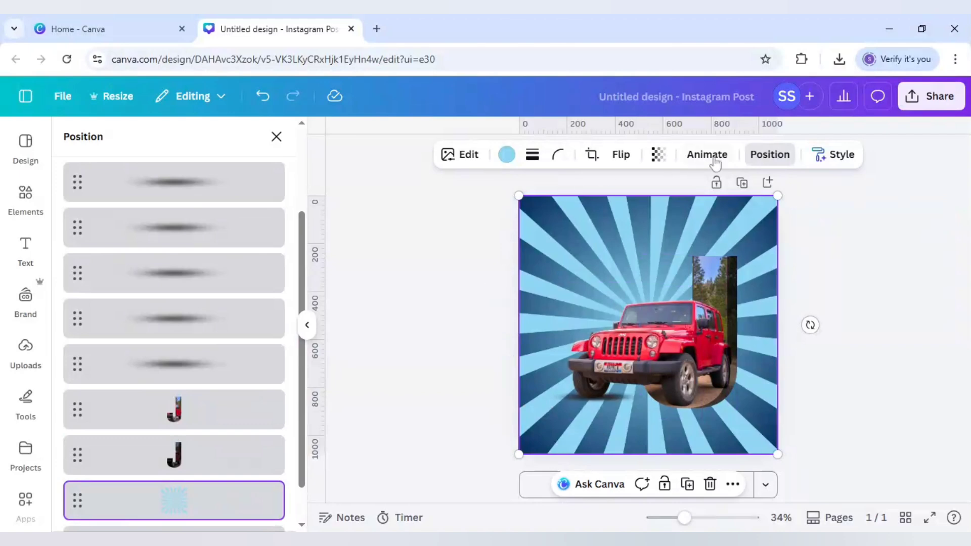
# - Reduce the radial burst's transparency value to 9 so it blends into the background
pyautogui.click(658, 154)
pyautogui.moveTo(690, 211); pyautogui.dragTo(597, 220)
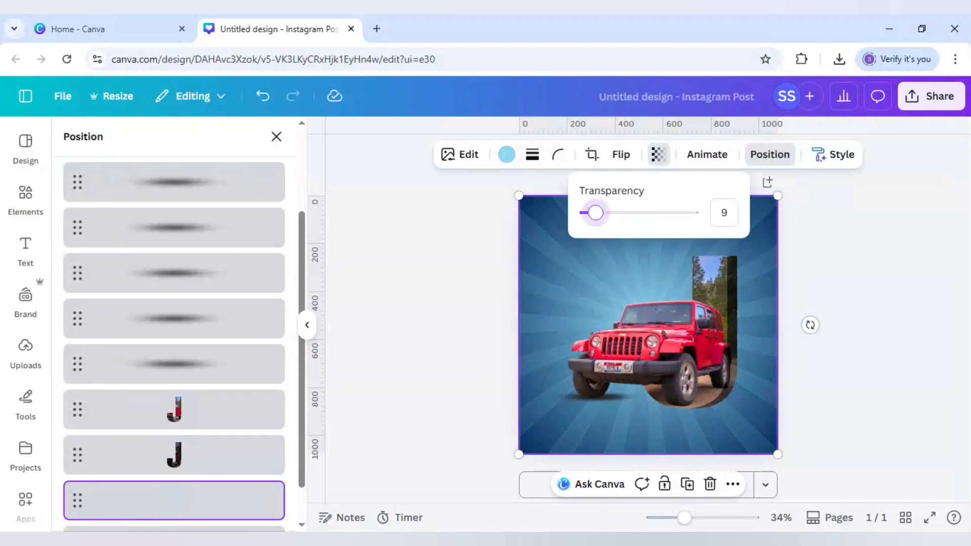
pyautogui.click(485, 284)
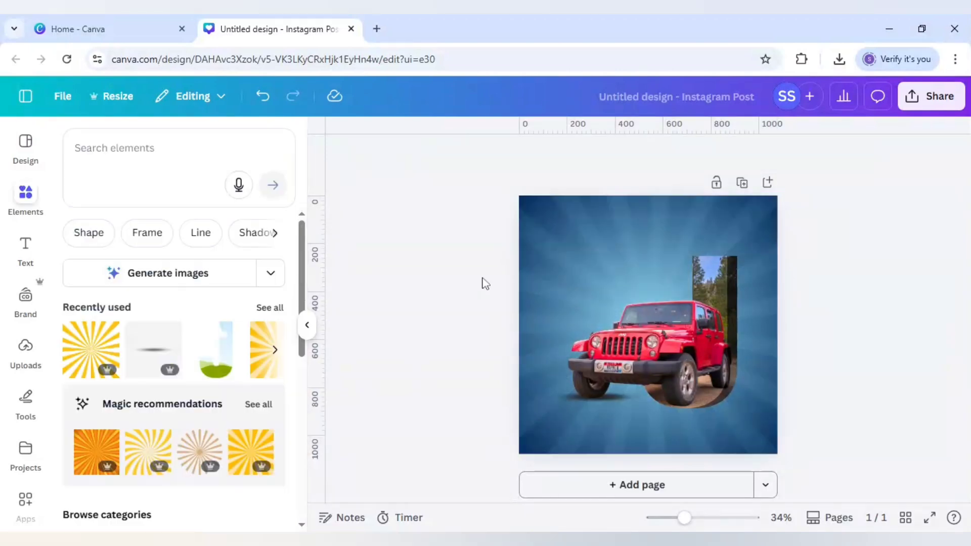
# - Add a subheading text box reading "FEEL THE POWER OF"
pyautogui.click(25, 247)
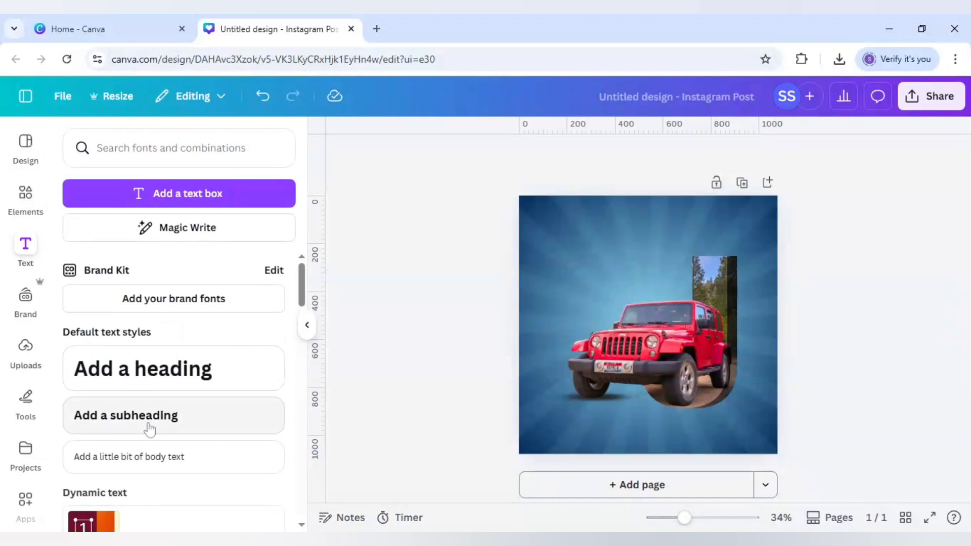
pyautogui.click(150, 429)
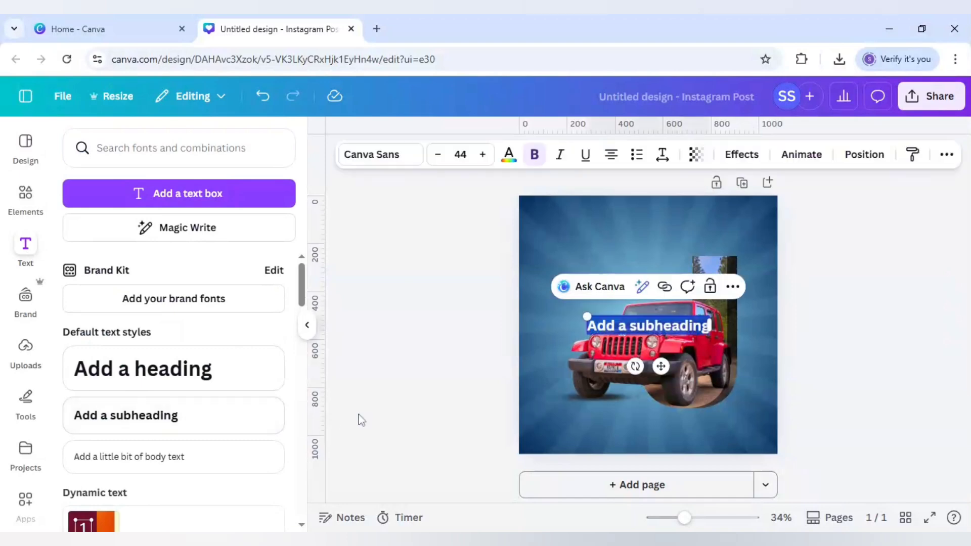
pyautogui.write('FEE')
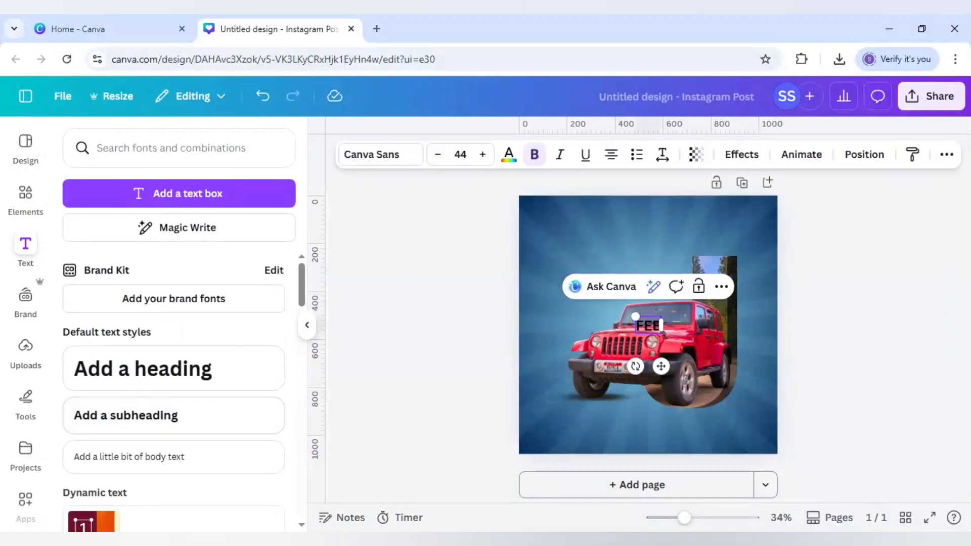
pyautogui.write('L')
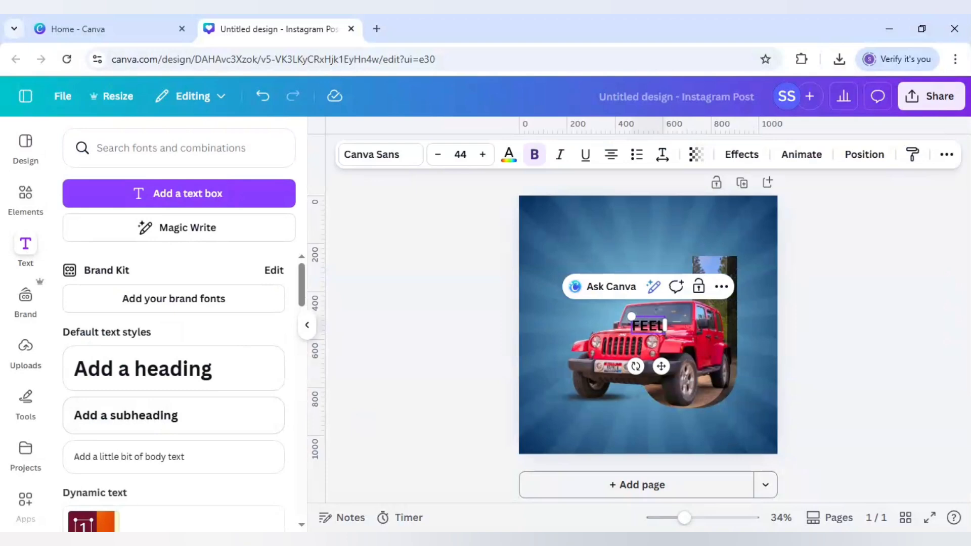
pyautogui.write(' THE')
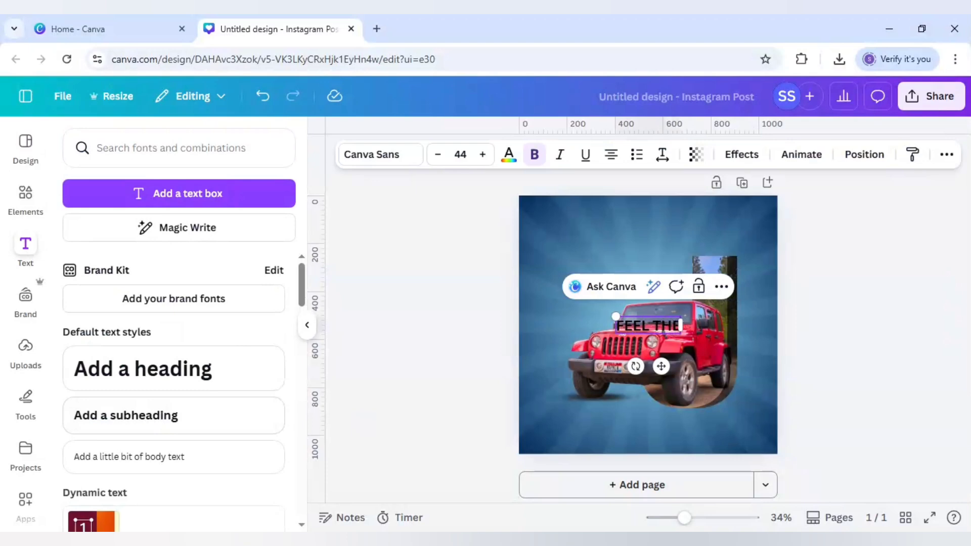
pyautogui.write(' POWER OF')
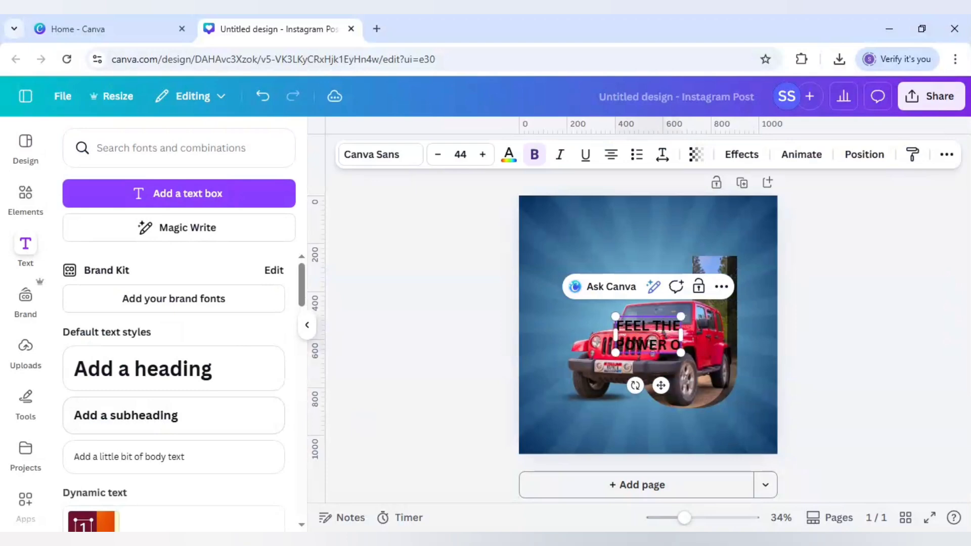
# - Move the "FEEL THE POWER OF" text above the jeep's hood and left-align it
pyautogui.click(612, 155)
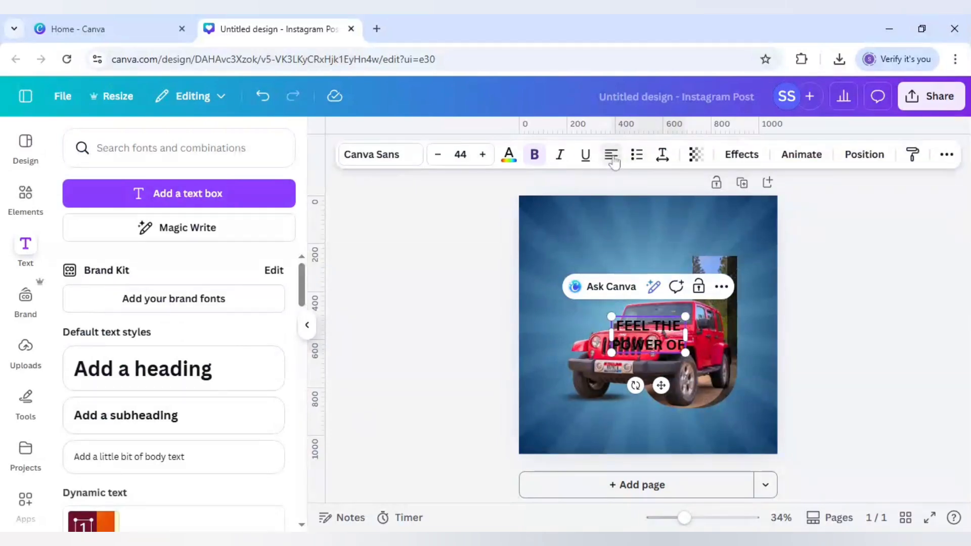
pyautogui.click(513, 367)
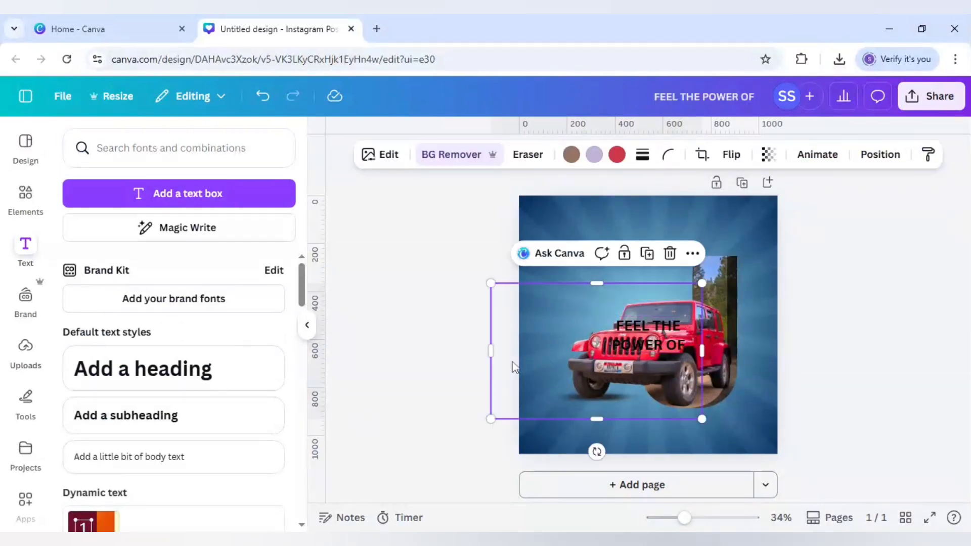
pyautogui.moveTo(661, 342); pyautogui.dragTo(611, 304)
pyautogui.click(607, 307)
pyautogui.hotkey('ctrl', 'a')
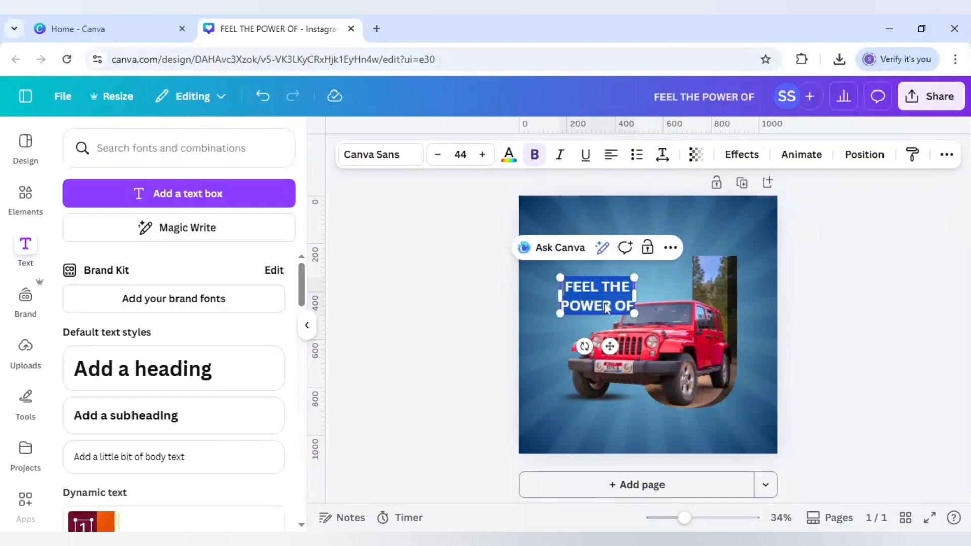
pyautogui.click(612, 156)
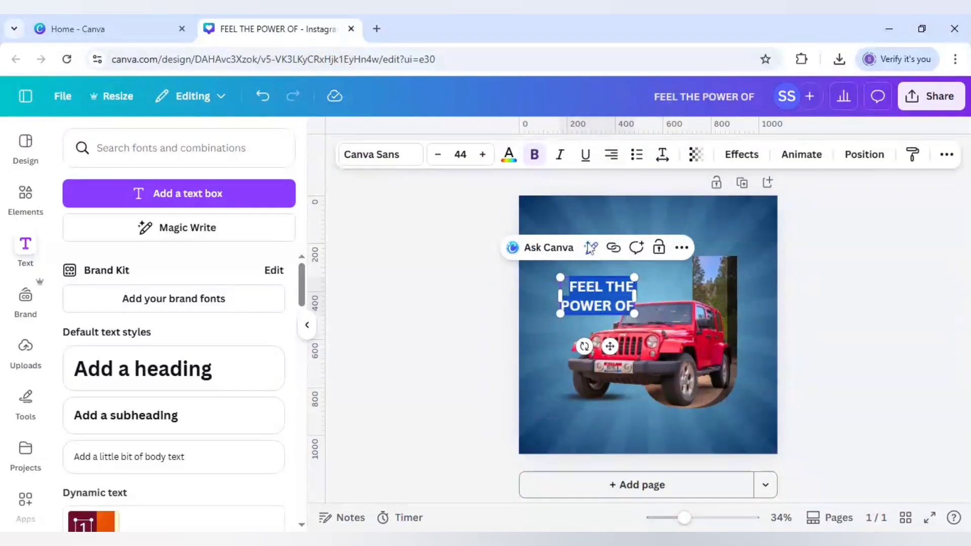
pyautogui.click(611, 155)
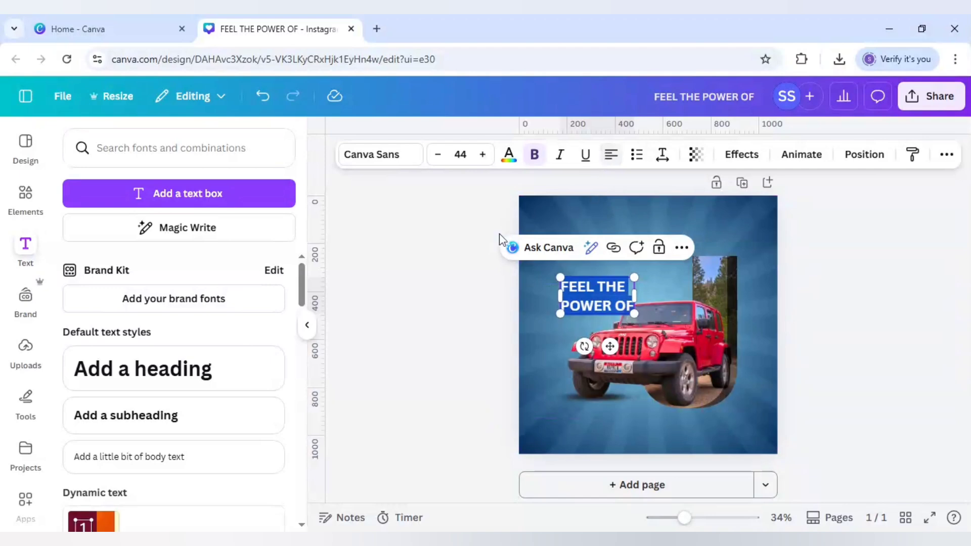
pyautogui.click(466, 320)
# - Tighten the line spacing of the "FEEL THE POWER OF" text
pyautogui.click(634, 313)
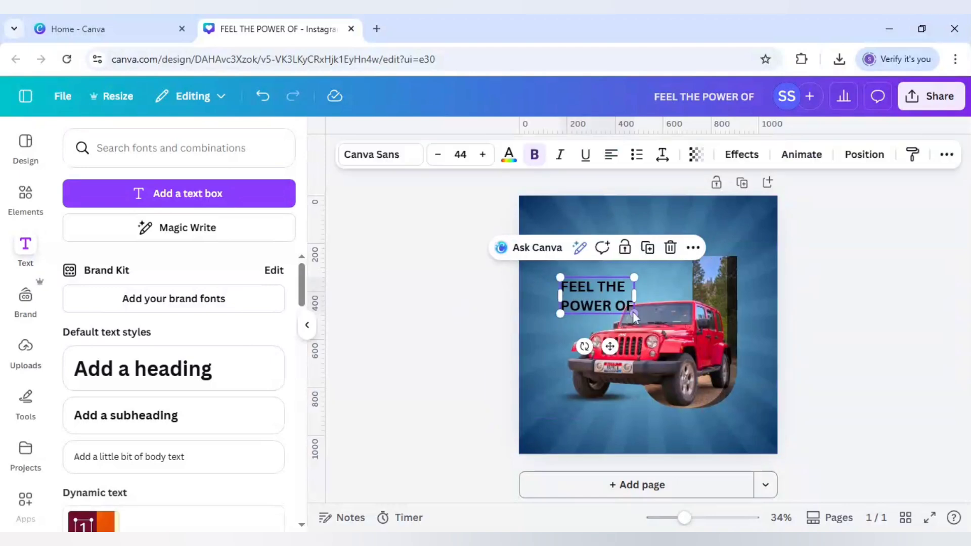
pyautogui.click(662, 154)
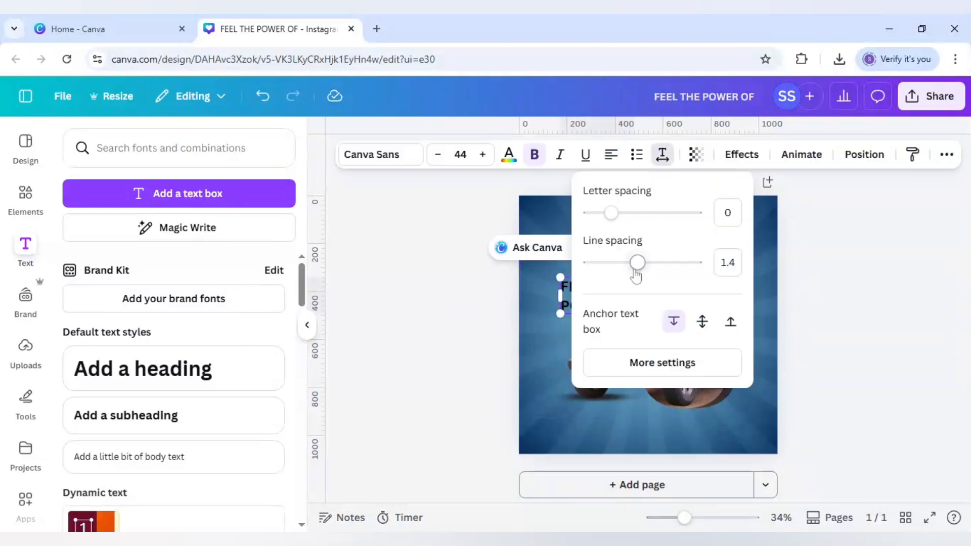
pyautogui.moveTo(636, 268); pyautogui.dragTo(610, 267)
pyautogui.click(447, 290)
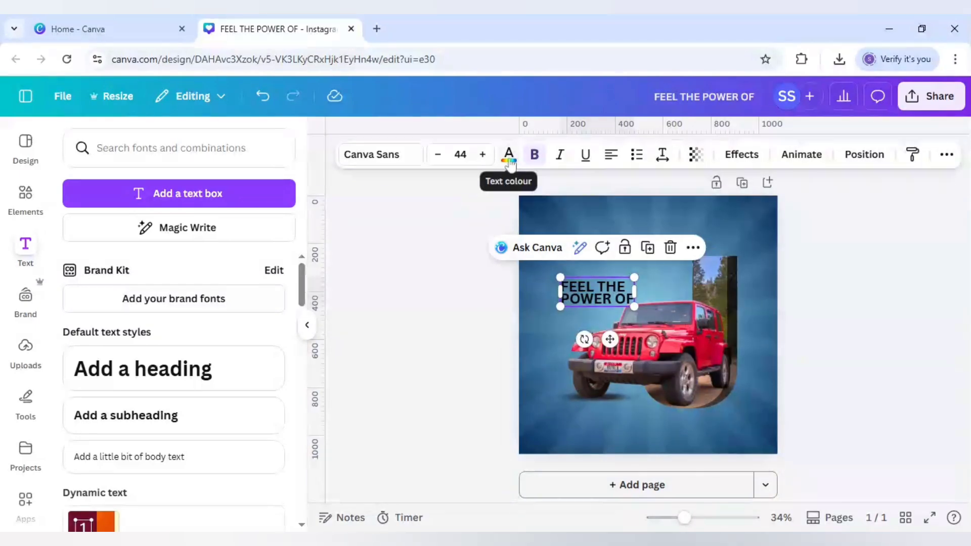
# - Colour the "FEEL THE POWER OF" text white and scale it down to a font size of about 30.3
pyautogui.scroll(-1, 256, 281)
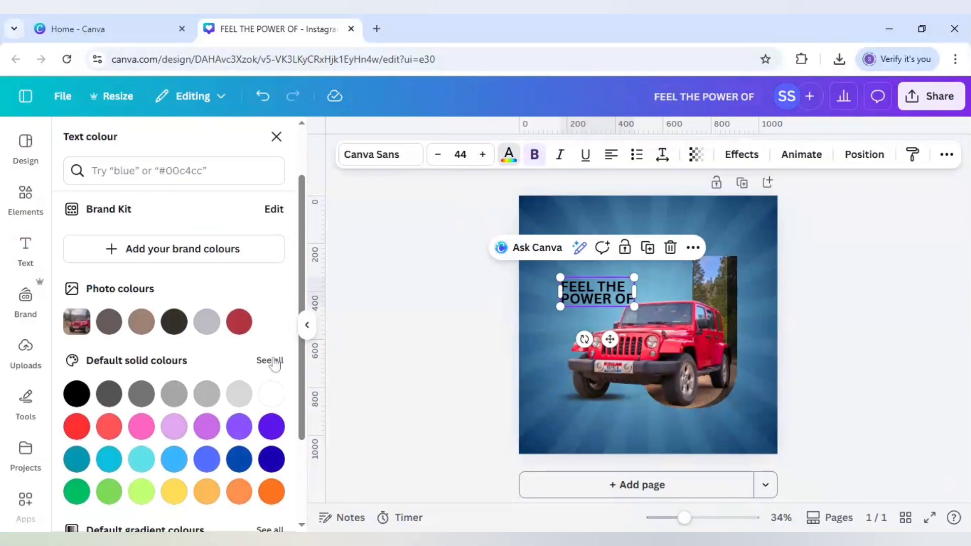
pyautogui.click(272, 396)
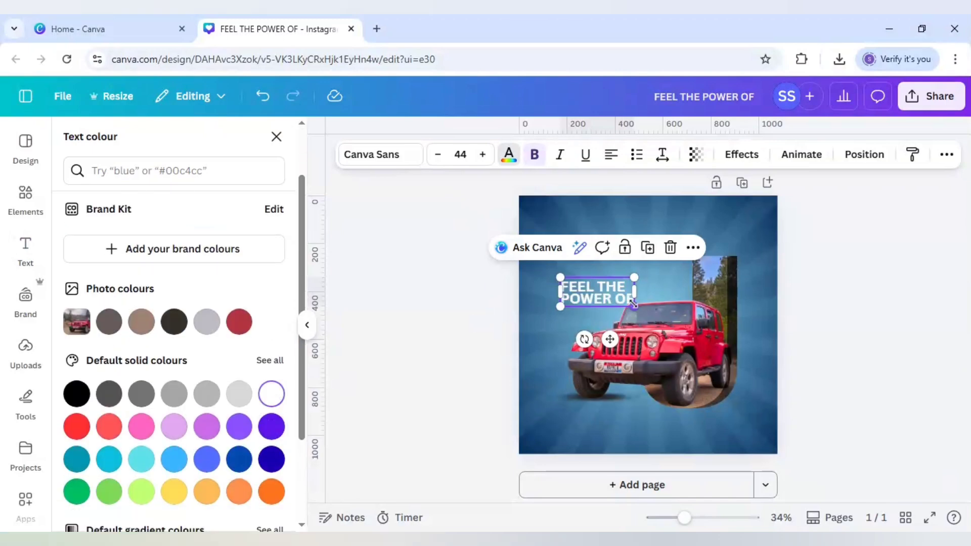
pyautogui.moveTo(633, 303); pyautogui.dragTo(610, 294)
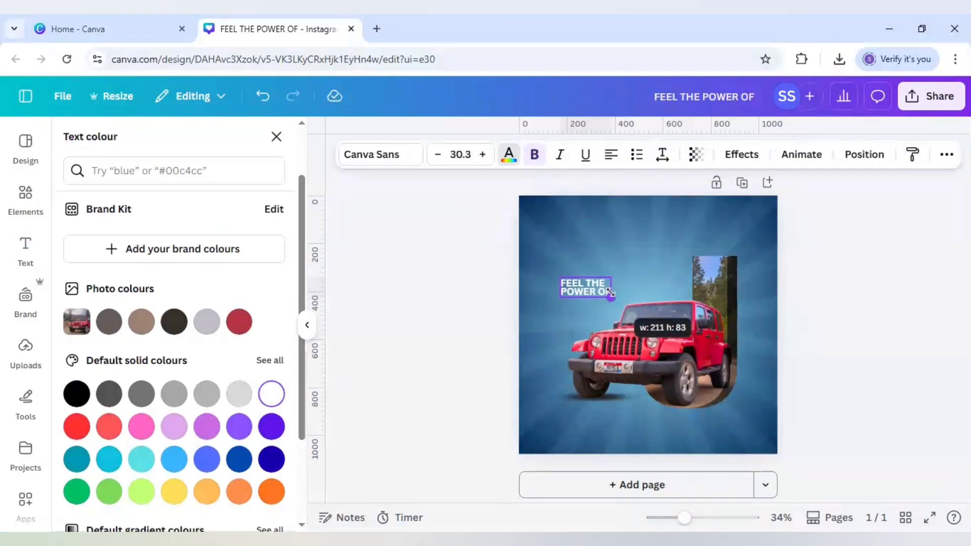
# - Apply the Lift effect to the "FEEL THE POWER OF" text with intensity 100
pyautogui.click(741, 155)
pyautogui.click(250, 218)
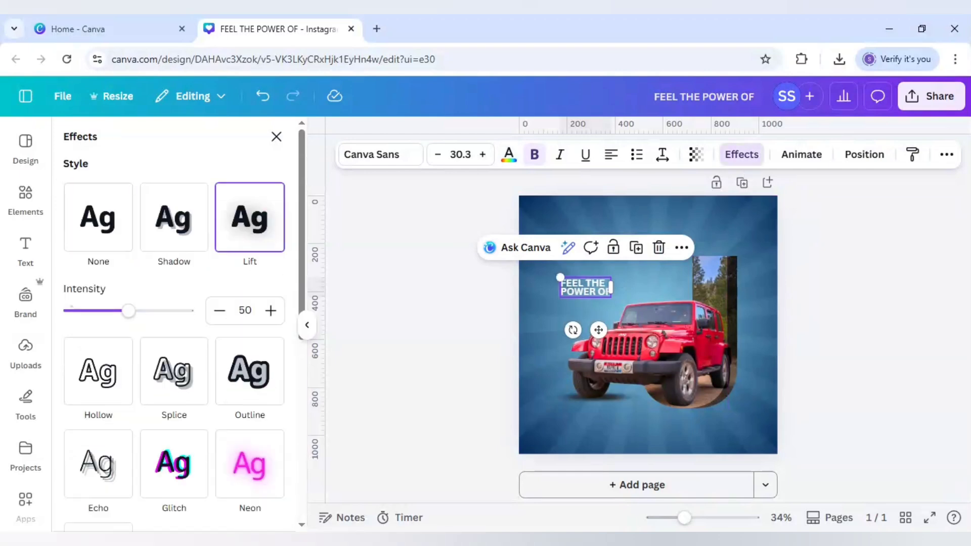
pyautogui.moveTo(129, 310); pyautogui.dragTo(195, 326)
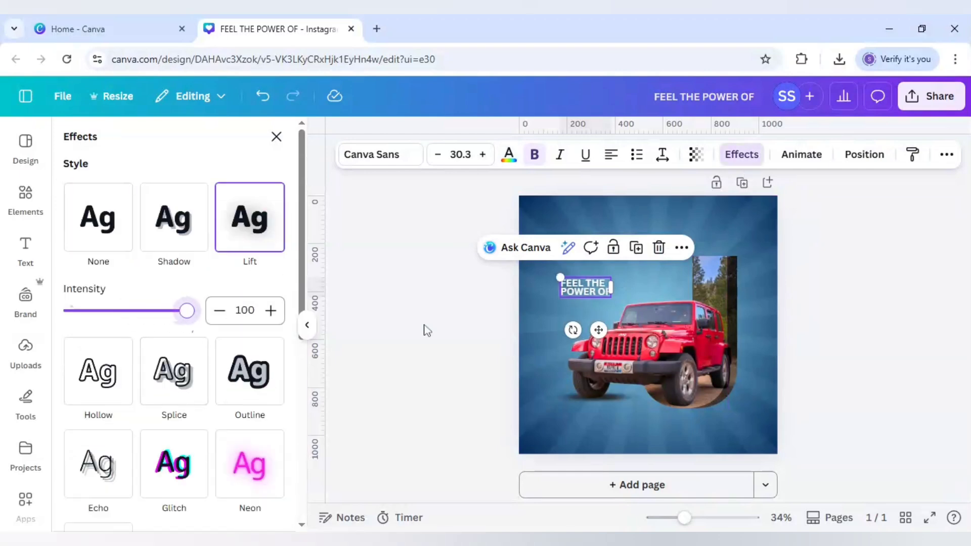
# - Duplicate the "FEEL THE POWER OF" text, place the copy directly beneath the original and change its wording to "JEEP"
pyautogui.click(407, 332)
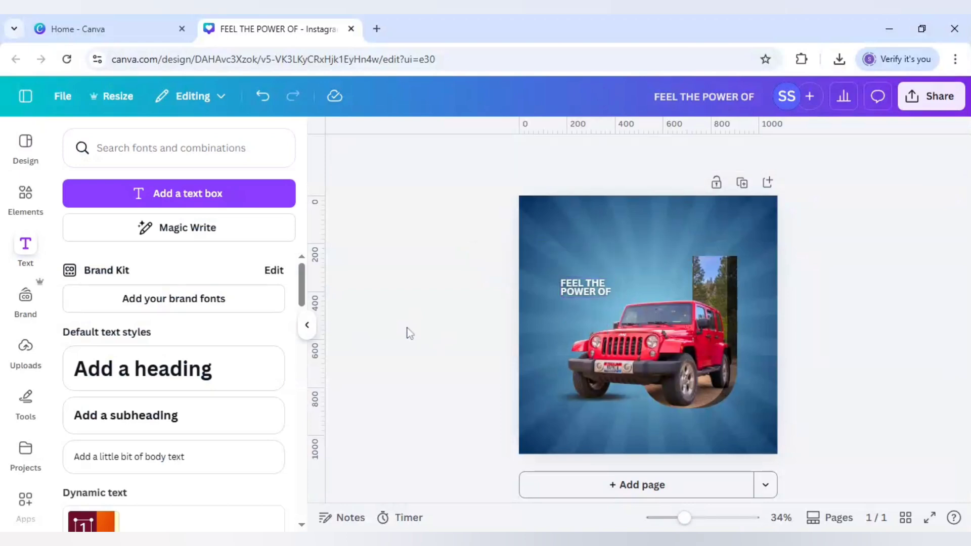
pyautogui.click(585, 289)
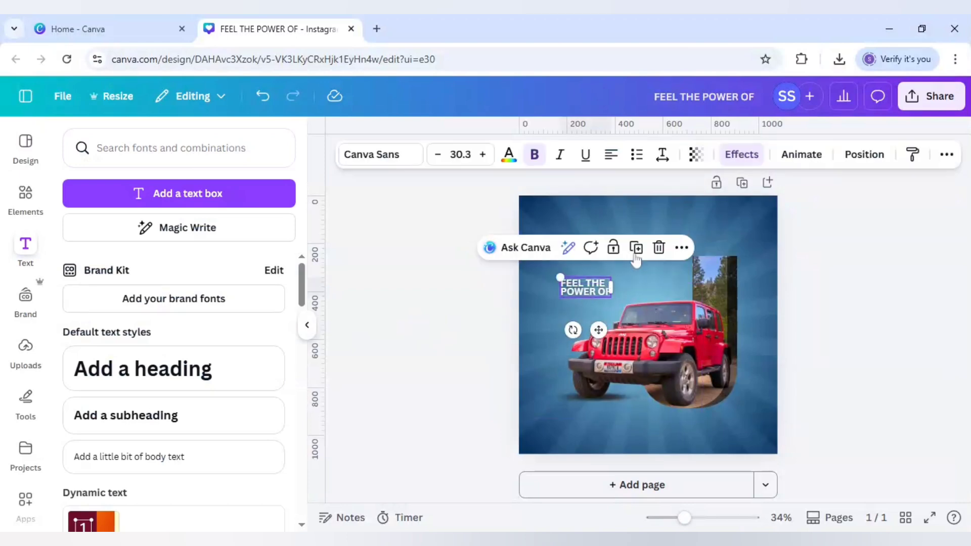
pyautogui.moveTo(605, 295); pyautogui.dragTo(596, 314)
pyautogui.write('JEEP')
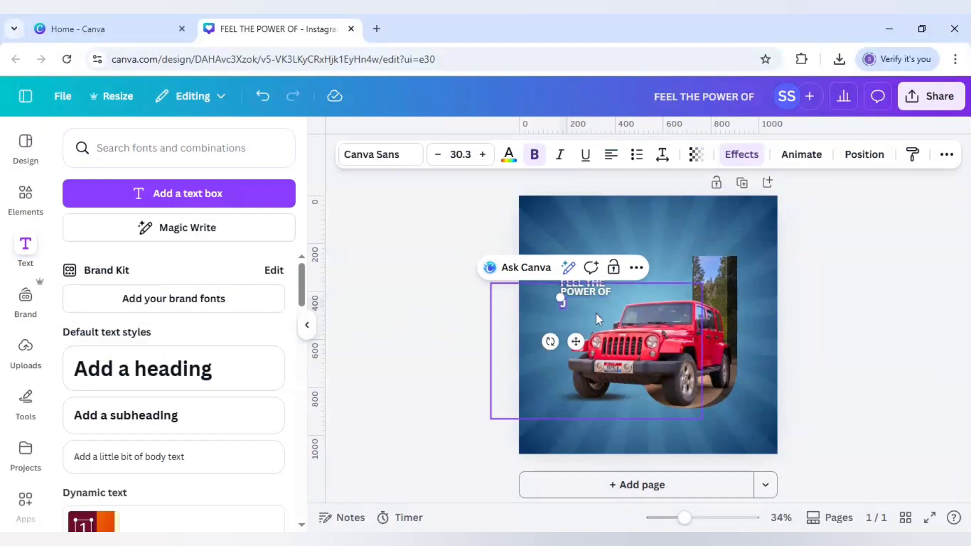
pyautogui.click(458, 340)
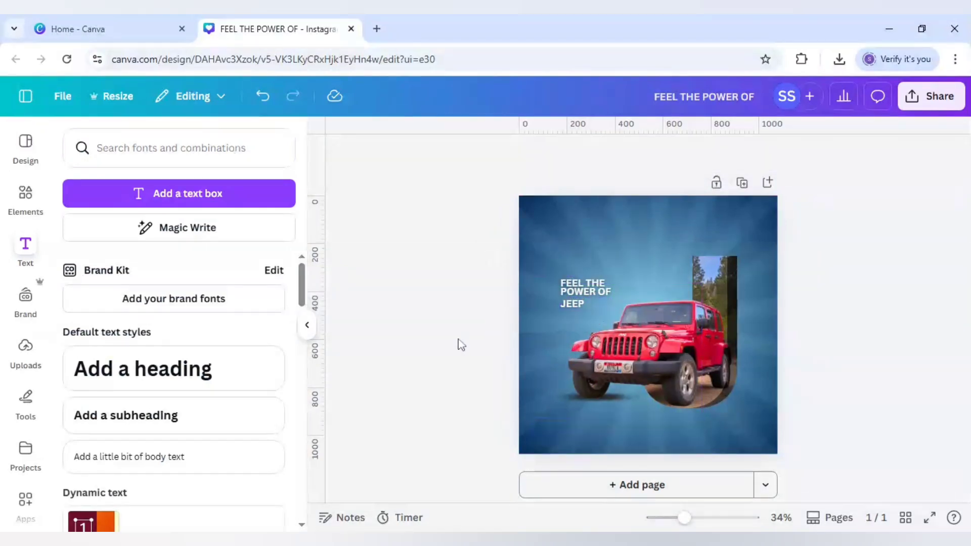
# - Enlarge the "JEEP" text to font size 144 and position it just under "FEEL THE POWER OF"
pyautogui.click(570, 305)
pyautogui.click(460, 154)
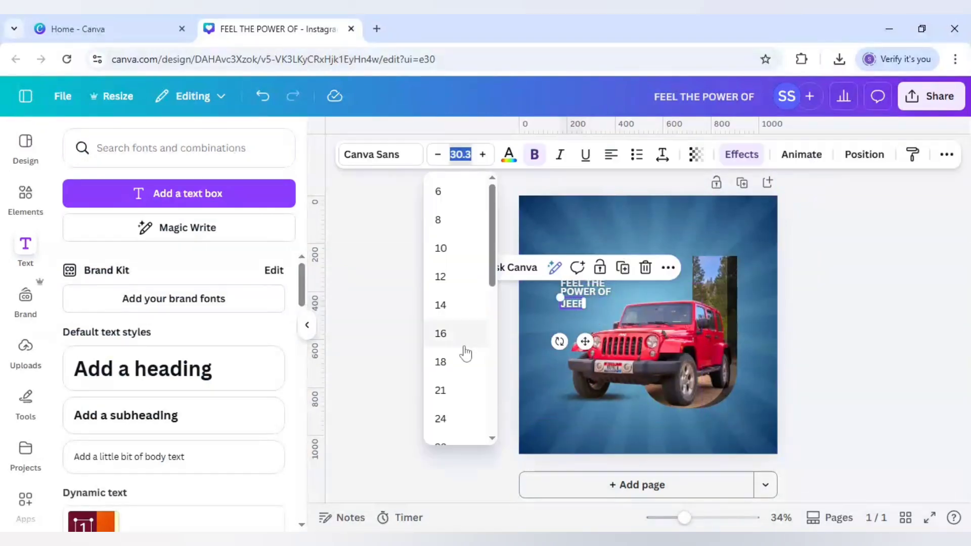
pyautogui.scroll(-3, 466, 353)
pyautogui.scroll(-2, 465, 384)
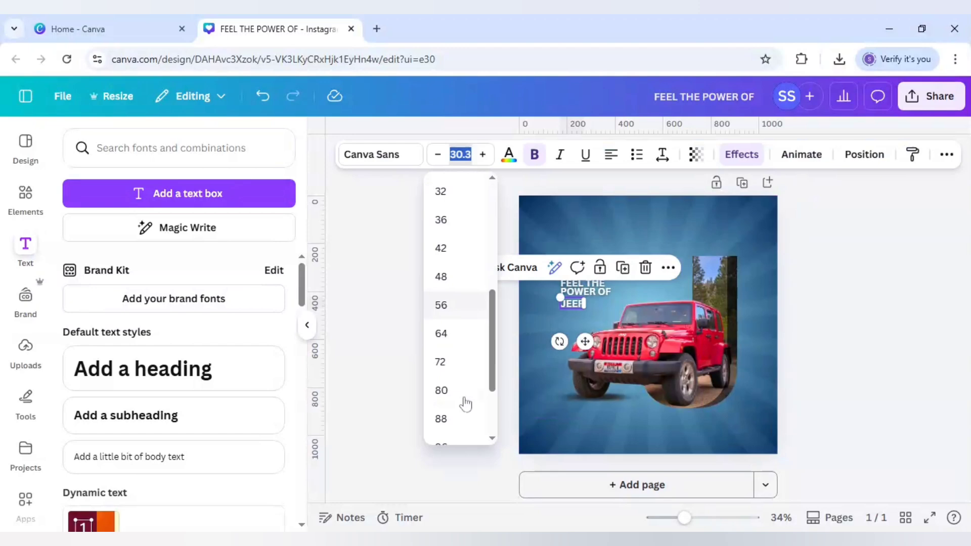
pyautogui.scroll(-3, 462, 425)
pyautogui.click(461, 426)
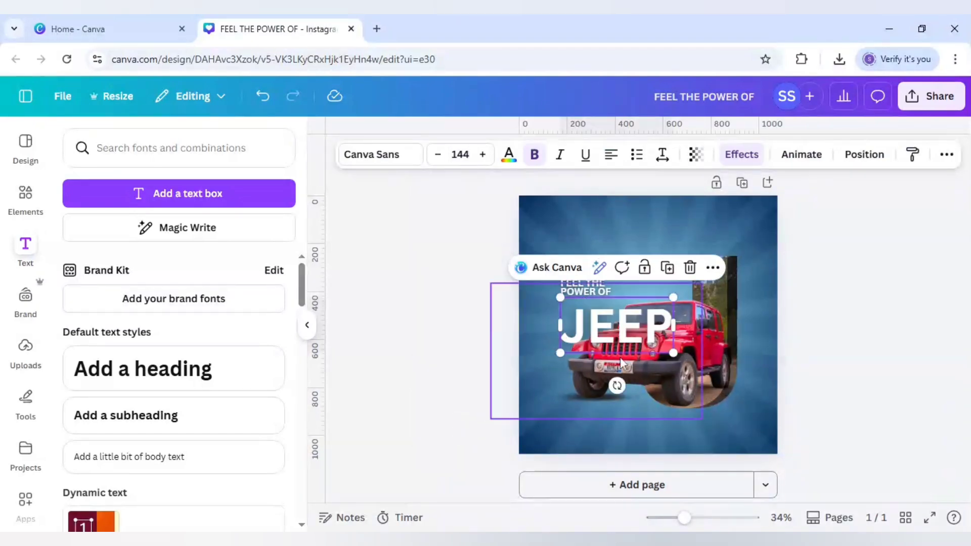
pyautogui.moveTo(629, 343); pyautogui.dragTo(604, 336)
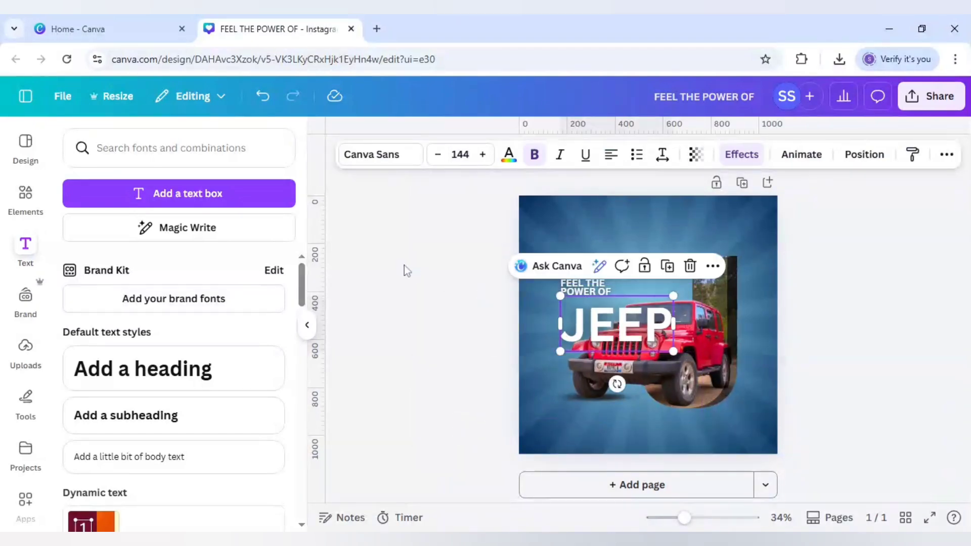
# - Change the font of the "JEEP" text to Archivo Black
pyautogui.click(376, 155)
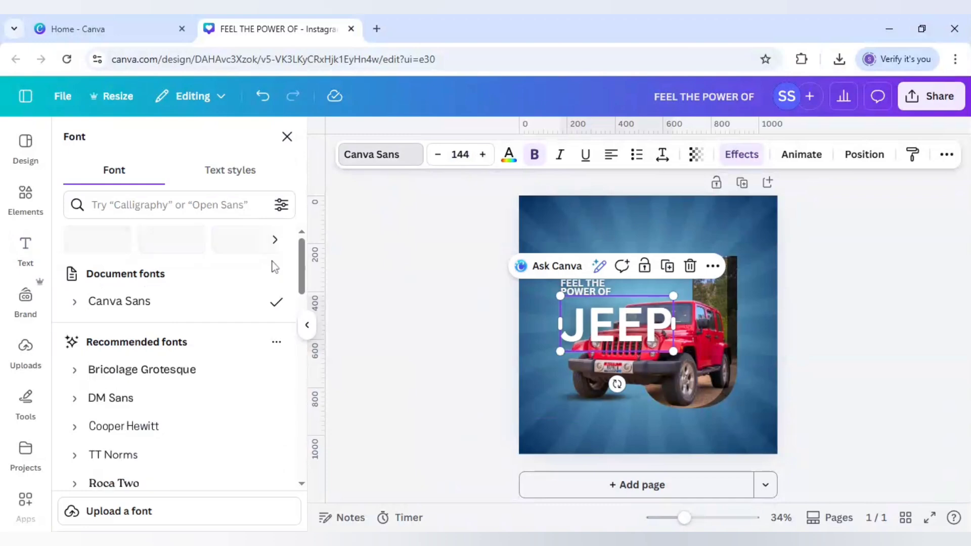
pyautogui.scroll(-4, 170, 377)
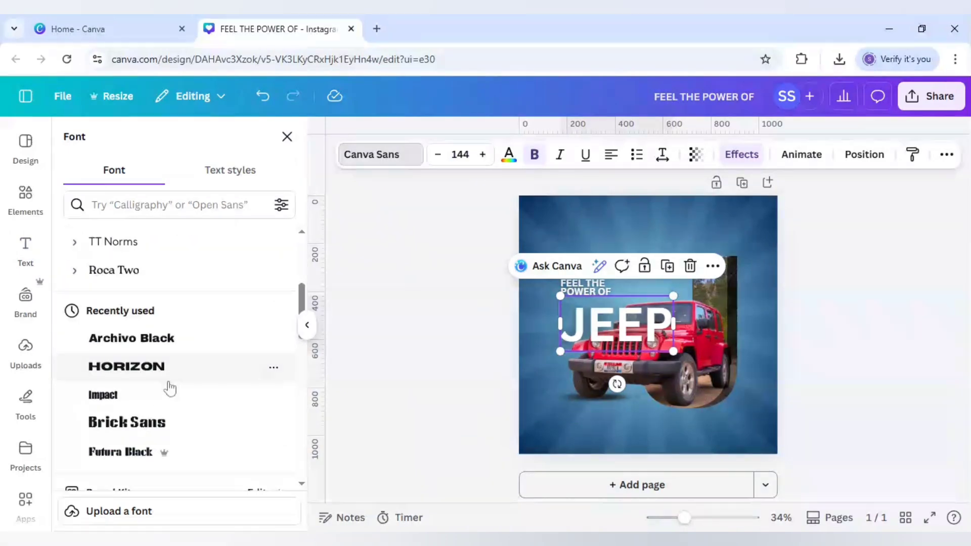
pyautogui.click(176, 349)
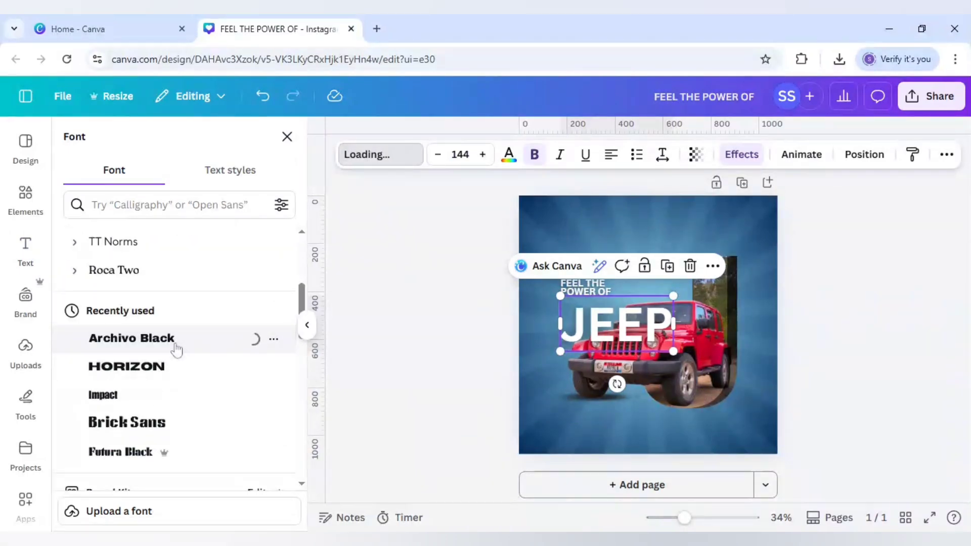
# - Move both slogan texts up together above the jeep's hood, and nudge "FEEL THE POWER OF" down closer to "JEEP"
pyautogui.moveTo(624, 338); pyautogui.dragTo(620, 333)
pyautogui.keyDown('shift'); pyautogui.click(621, 328); pyautogui.keyUp('shift')
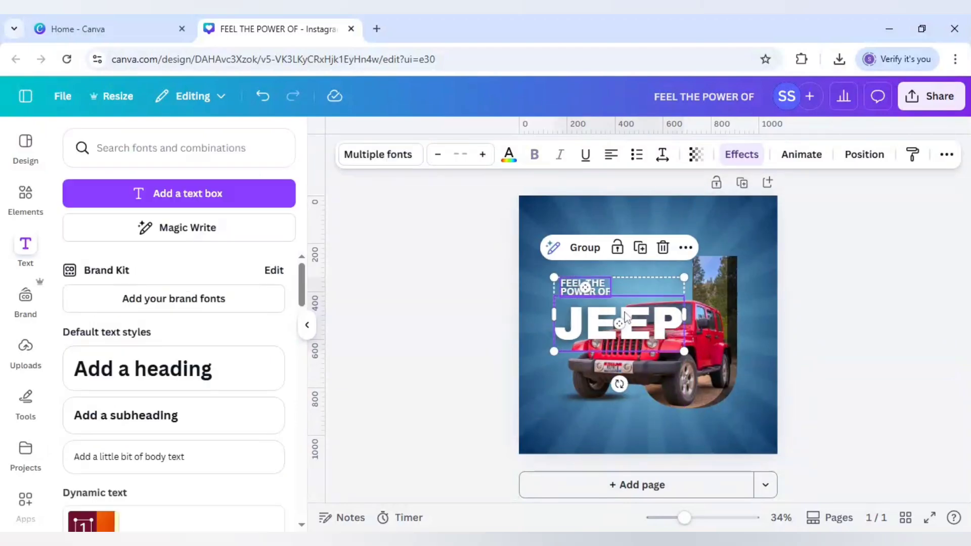
pyautogui.moveTo(641, 324); pyautogui.dragTo(629, 290)
pyautogui.click(488, 291)
pyautogui.click(574, 260)
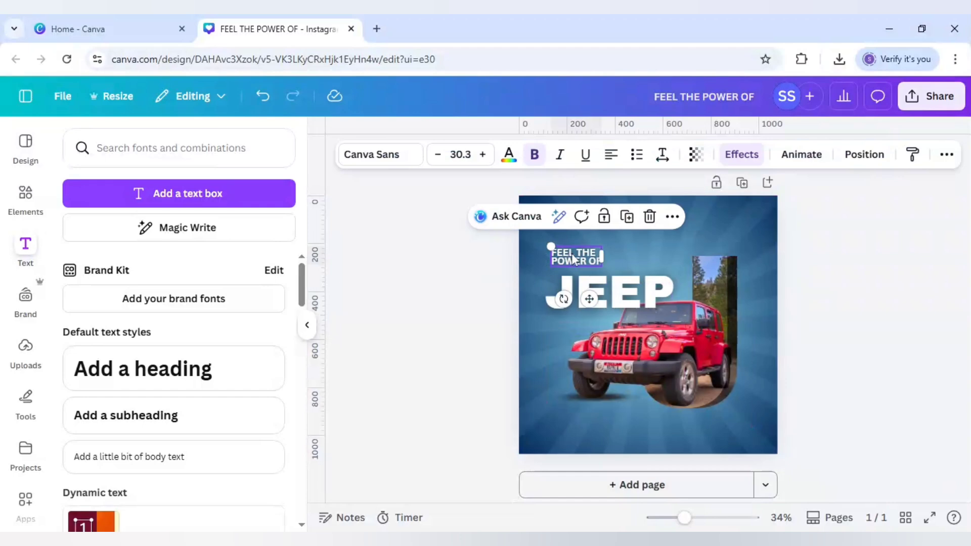
pyautogui.moveTo(575, 259); pyautogui.dragTo(575, 265)
pyautogui.click(480, 292)
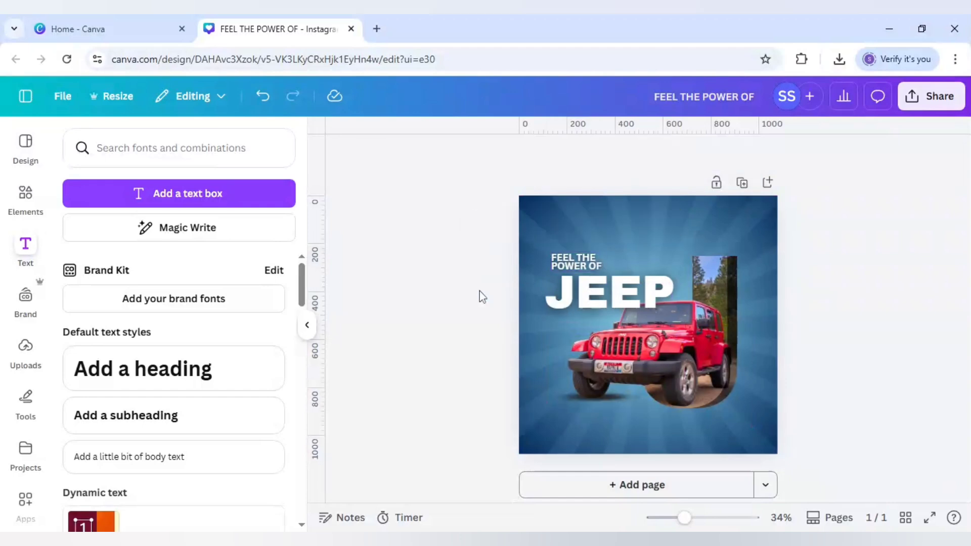
# - Add a straight line with a stroke weight of 8 and colour it white
pyautogui.press('l')
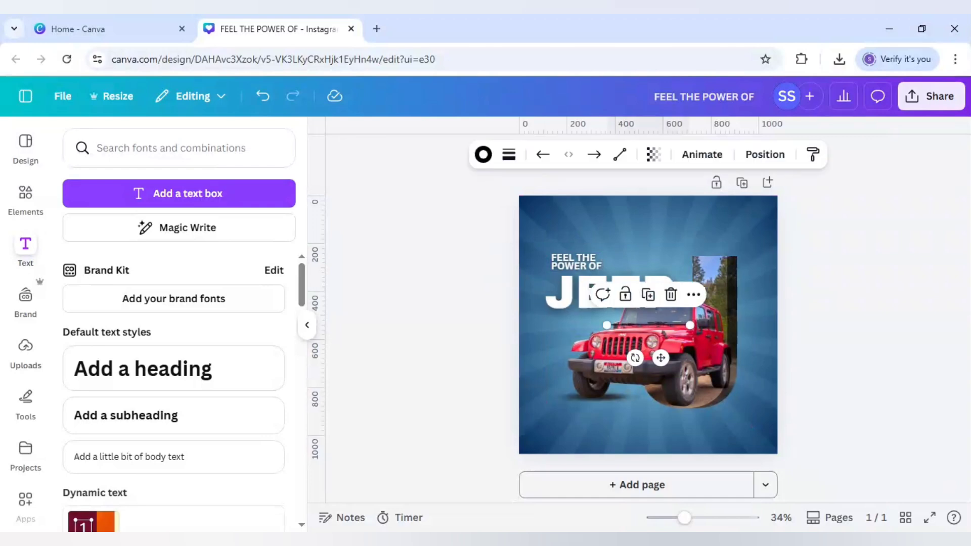
pyautogui.click(509, 154)
pyautogui.moveTo(425, 283); pyautogui.dragTo(431, 286)
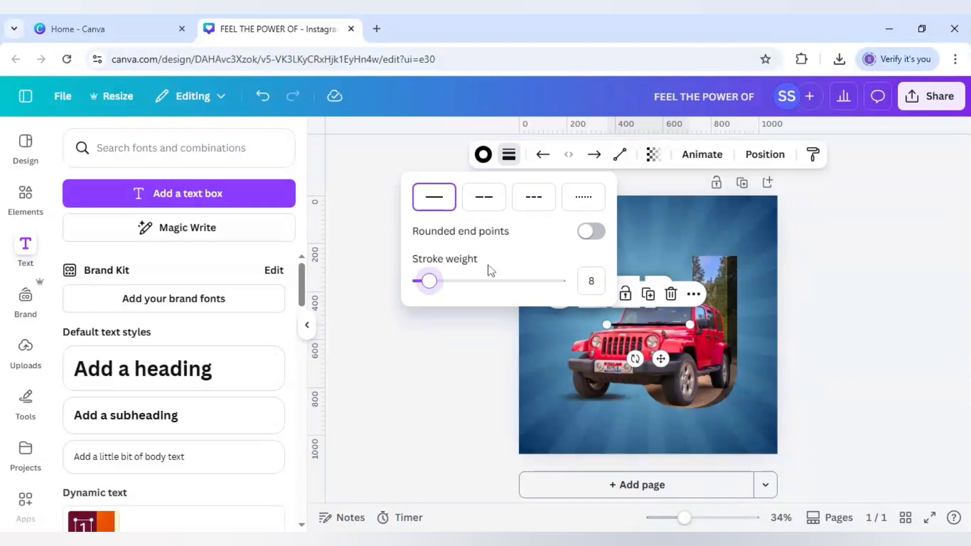
pyautogui.click(485, 155)
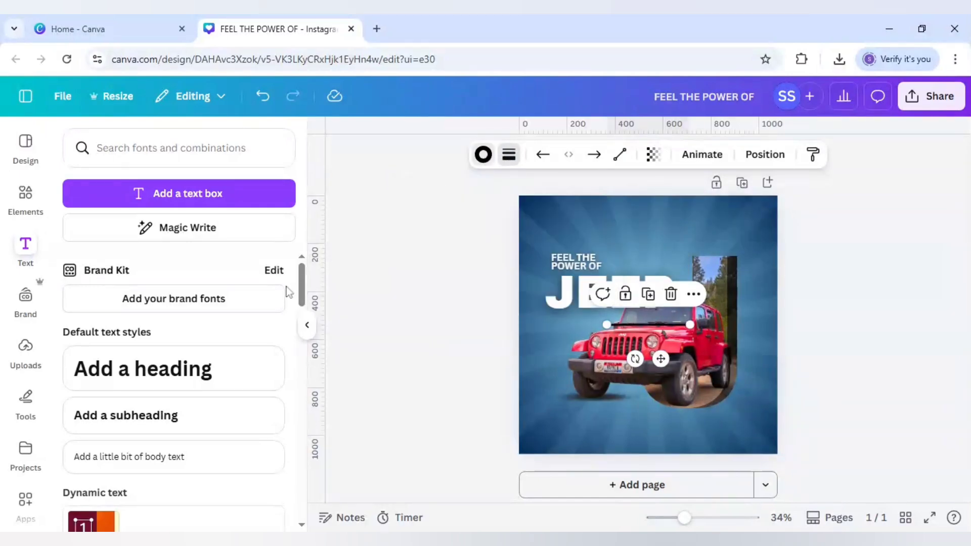
pyautogui.click(174, 250)
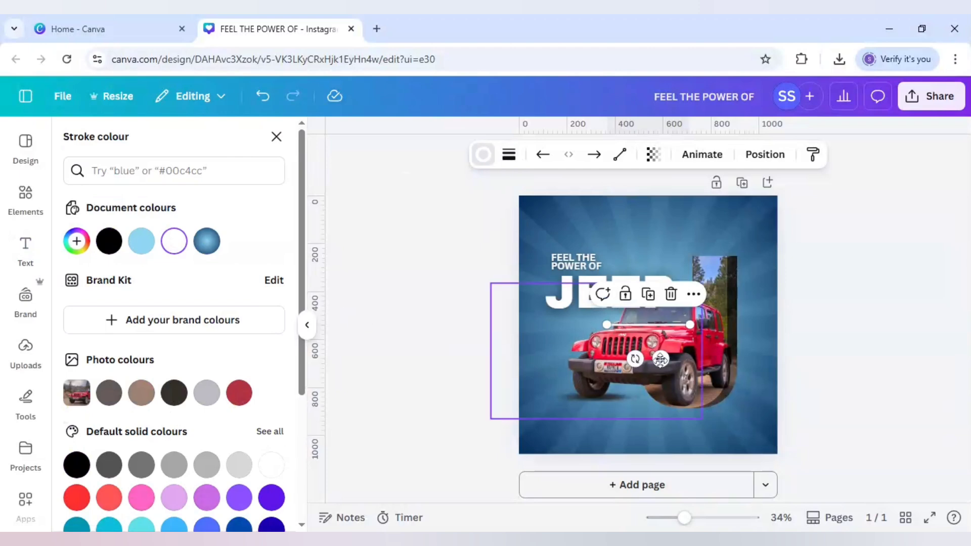
# - Stretch the white line across the width of "JEEP" along its upper edge, and place a copy beneath the word
pyautogui.moveTo(660, 358)
pyautogui.mouseDown()
pyautogui.moveTo(598, 302)
pyautogui.moveTo(605, 305)
pyautogui.mouseUp()
pyautogui.moveTo(634, 272); pyautogui.dragTo(678, 274)
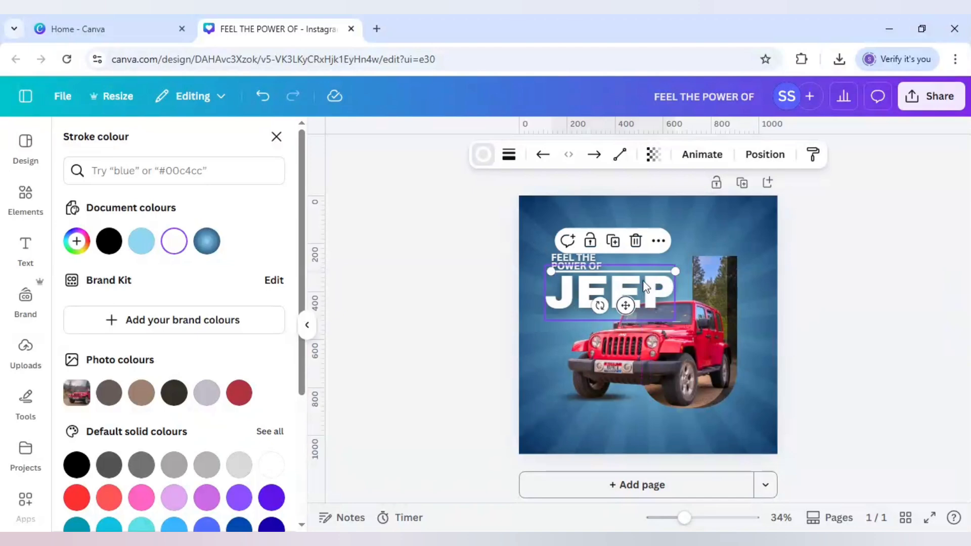
pyautogui.moveTo(628, 303); pyautogui.dragTo(622, 345)
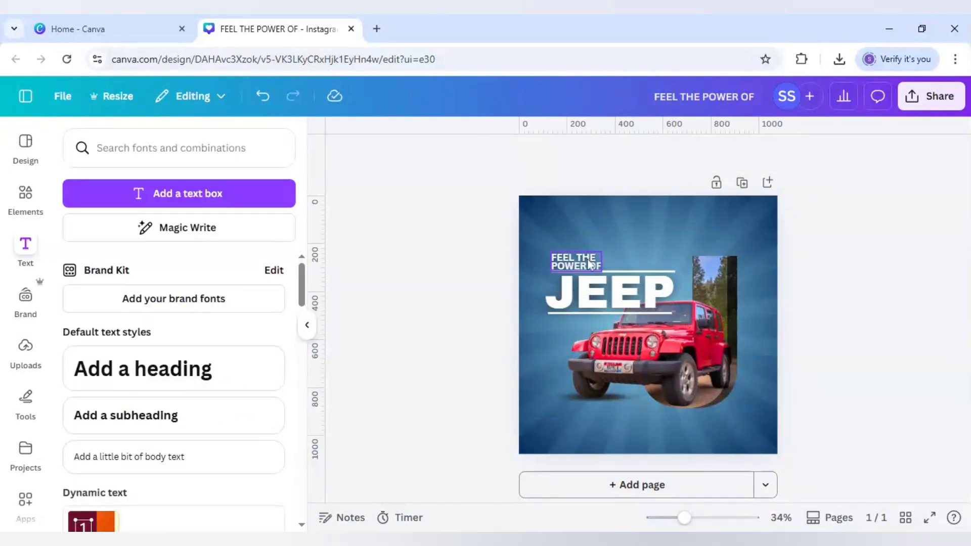
# - Group both slogan texts with the two white lines, and move the group behind the jeep in the layer order
pyautogui.click(592, 262)
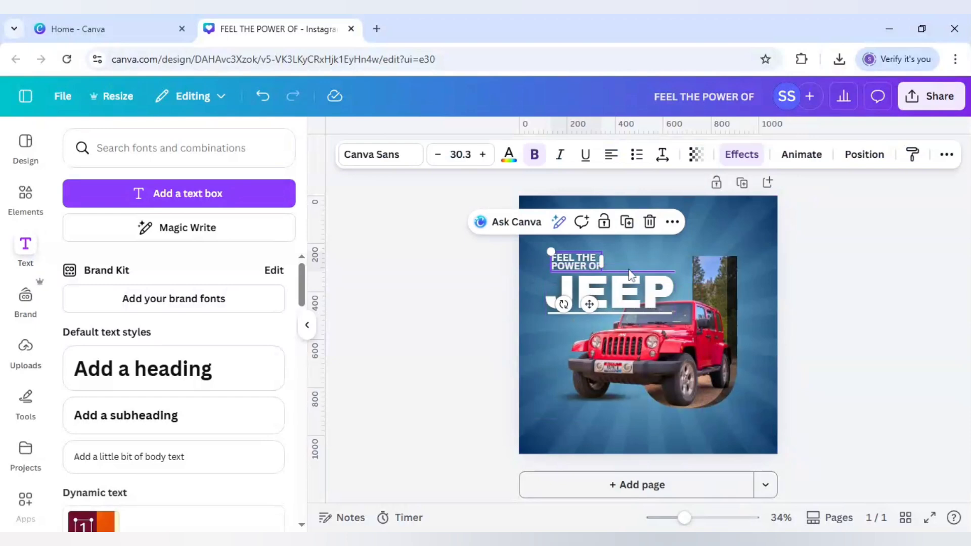
pyautogui.keyDown('shift'); pyautogui.click(629, 271); pyautogui.keyUp('shift')
pyautogui.keyDown('shift'); pyautogui.click(656, 307); pyautogui.keyUp('shift')
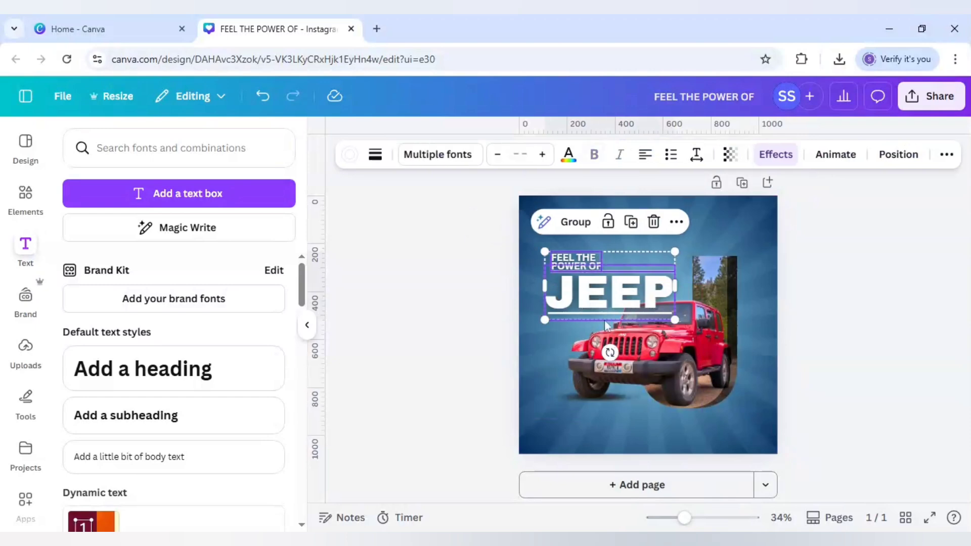
pyautogui.rightClick(604, 302)
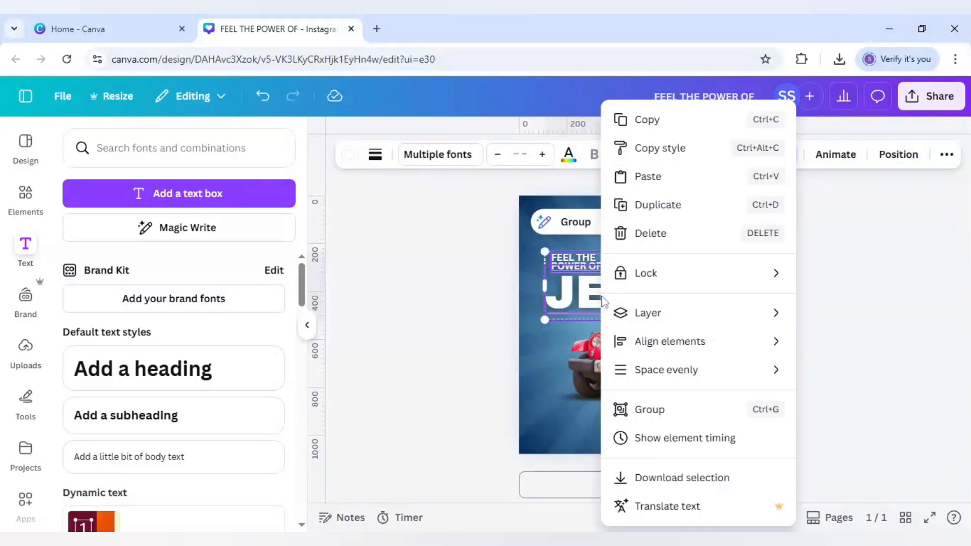
pyautogui.moveTo(649, 314)
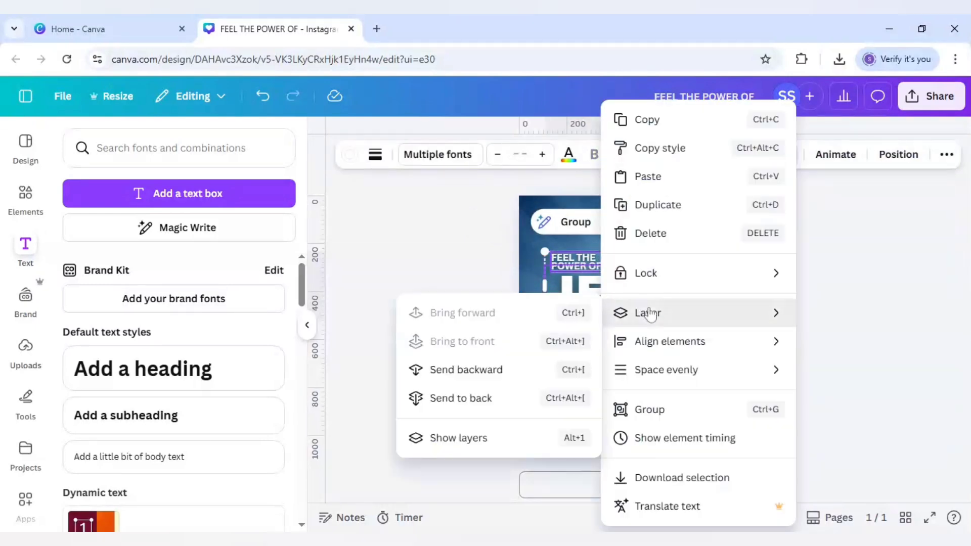
pyautogui.click(469, 439)
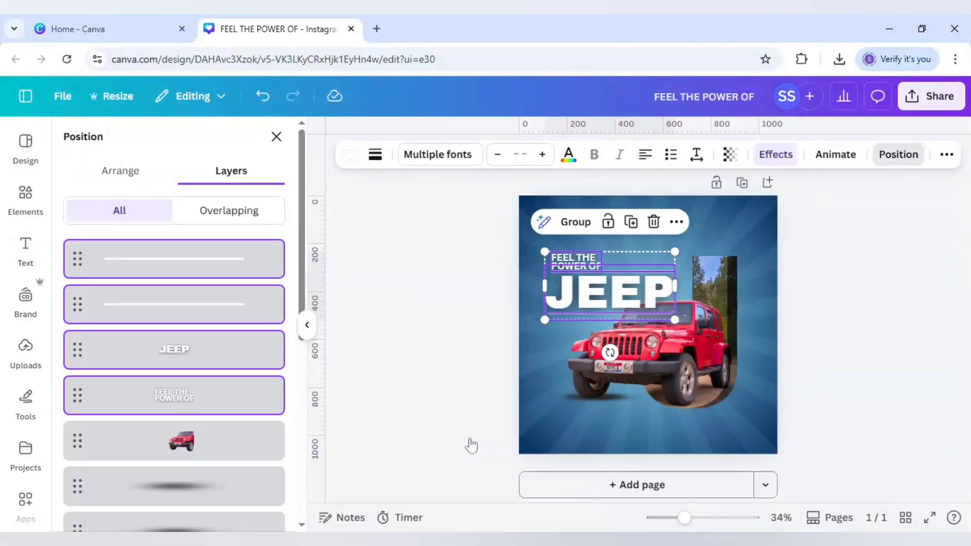
pyautogui.rightClick(194, 356)
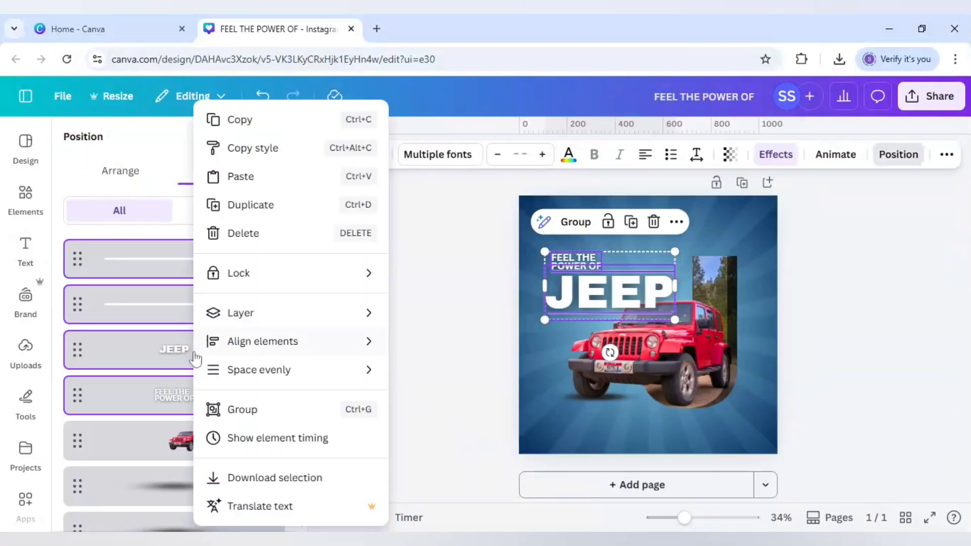
pyautogui.click(241, 419)
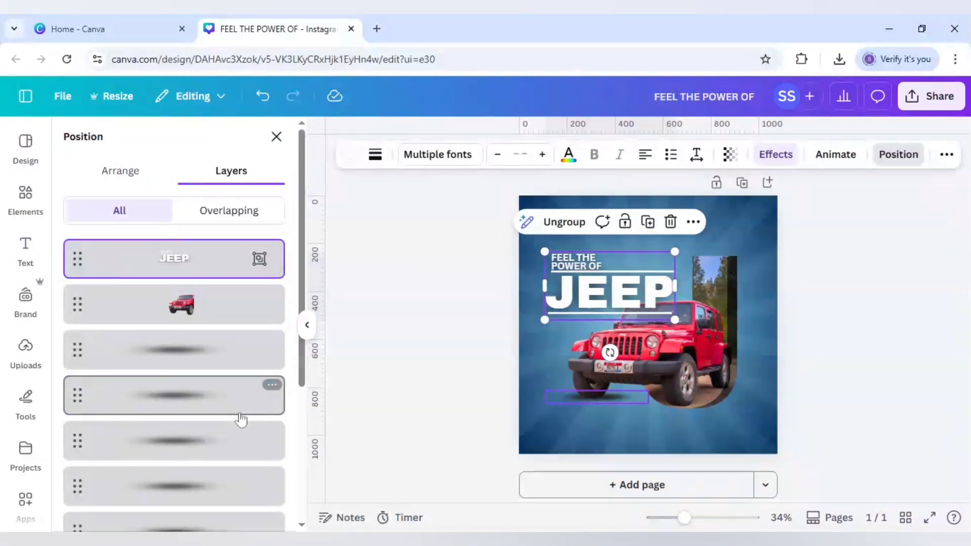
pyautogui.moveTo(202, 275); pyautogui.dragTo(204, 363)
pyautogui.click(426, 313)
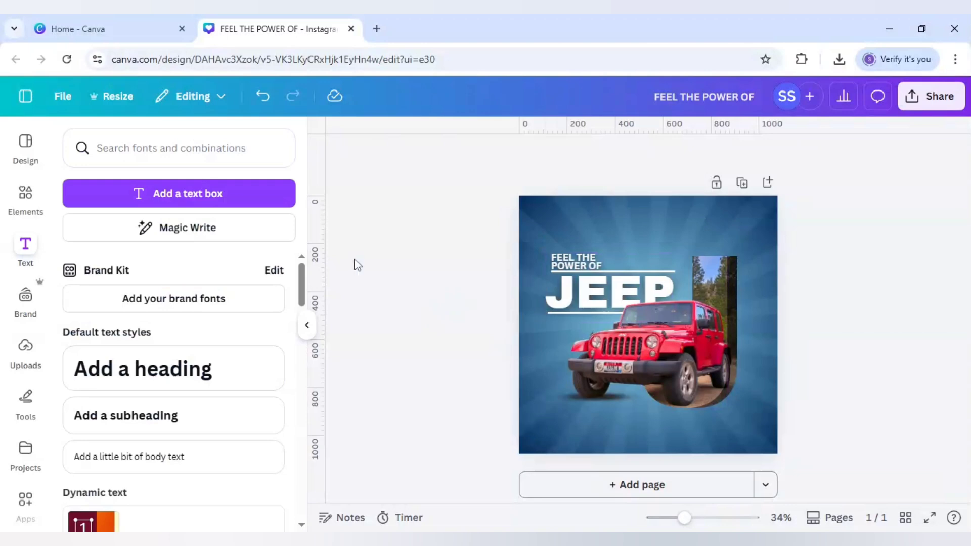
# - Search the elements for "CLOUD" and browse the photo results for a transparent cloud
pyautogui.click(25, 195)
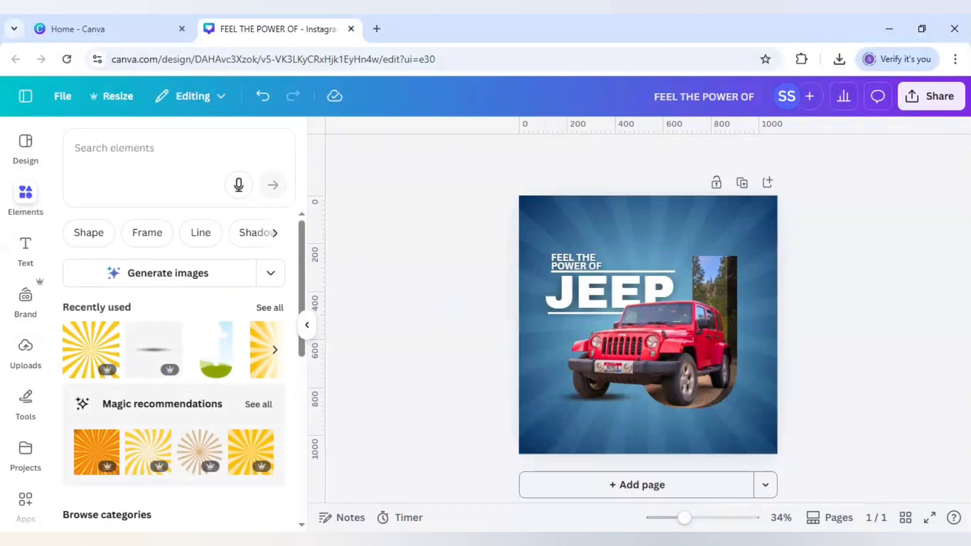
pyautogui.write('CLOUD')
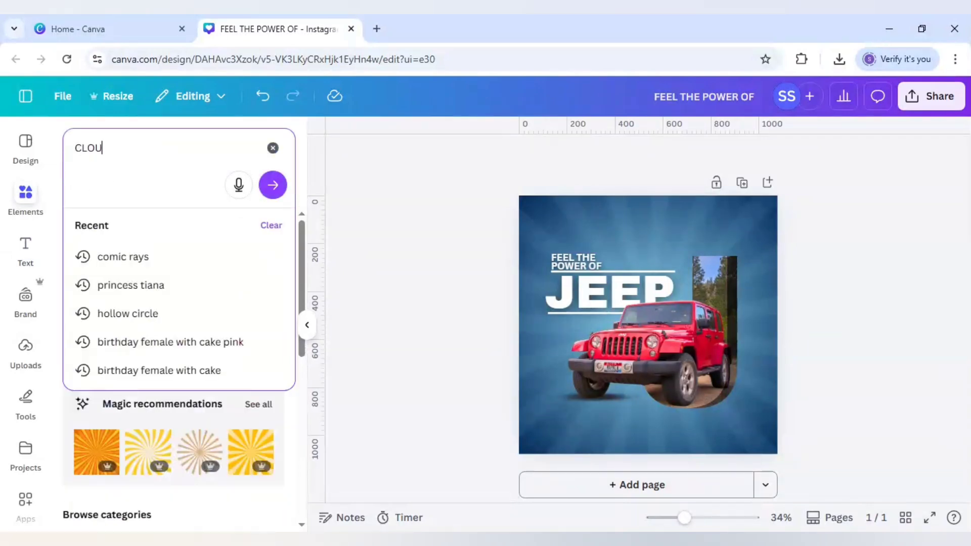
pyautogui.press('Return')
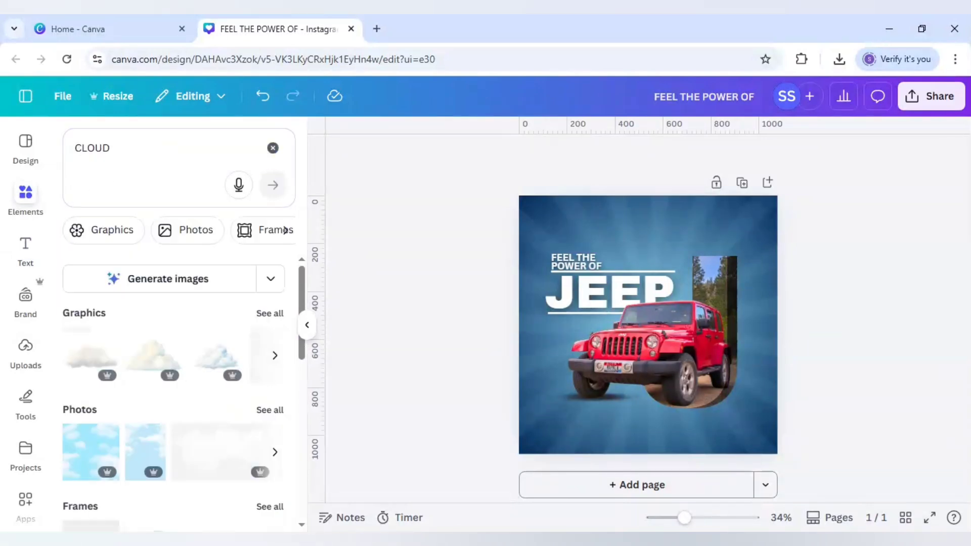
pyautogui.click(258, 413)
pyautogui.scroll(-2, 216, 394)
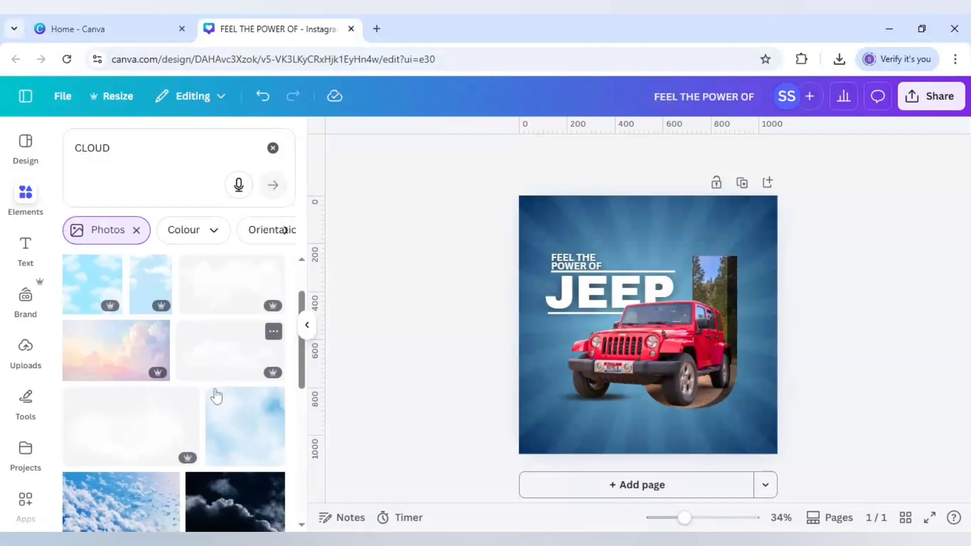
pyautogui.scroll(-8, 216, 395)
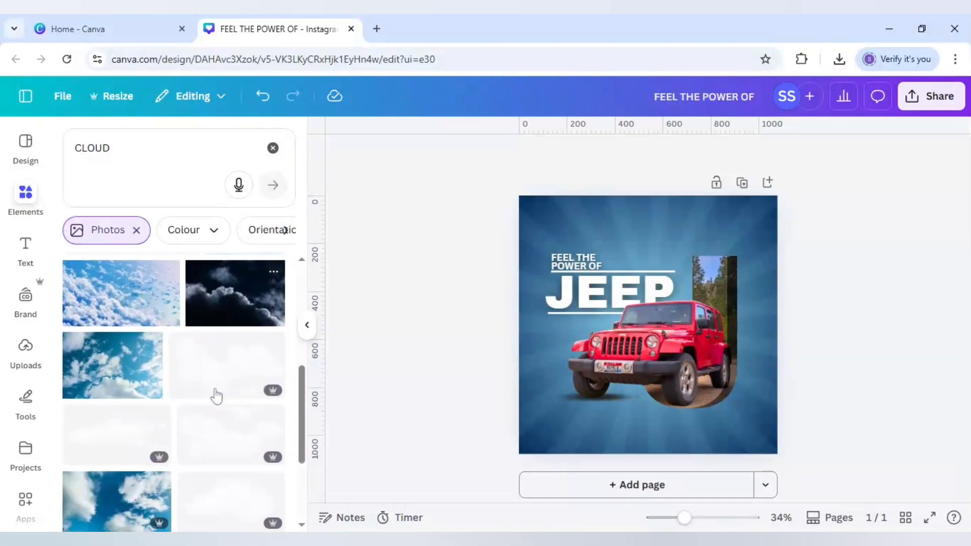
# - Add a transparent wispy cloud photo, shrink it to about half size and place it across the J's outer edge above the jeep
pyautogui.click(133, 366)
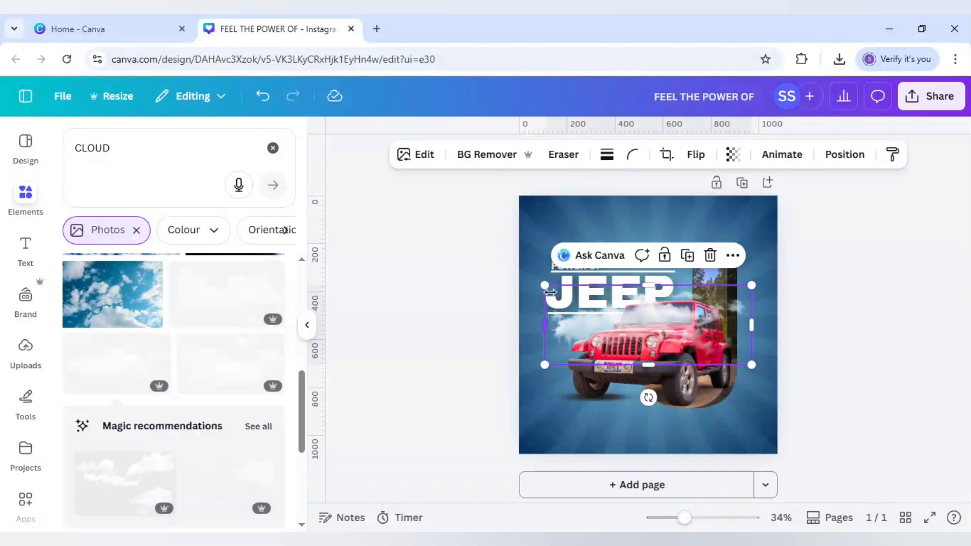
pyautogui.moveTo(547, 287); pyautogui.dragTo(647, 324)
pyautogui.moveTo(721, 329); pyautogui.dragTo(758, 296)
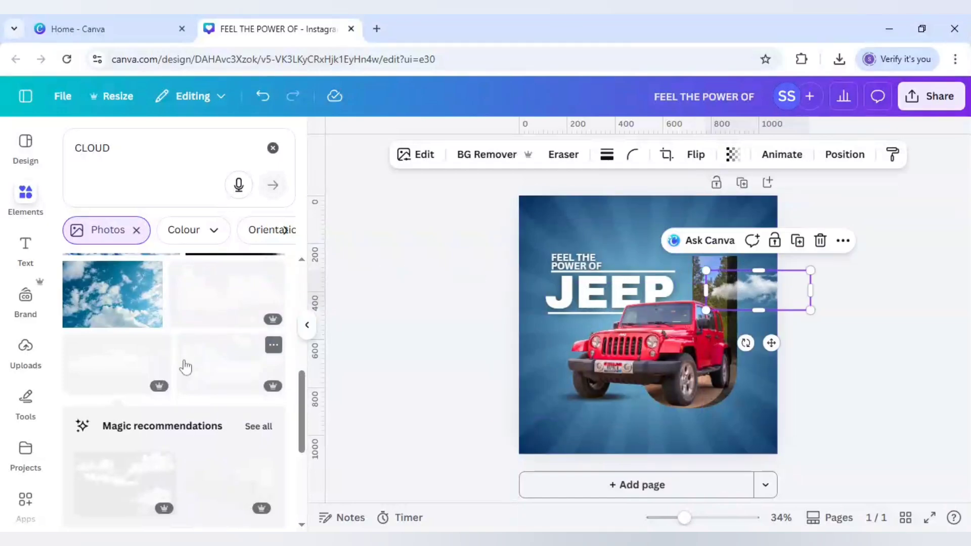
# - Add a second, puffier cloud photo, scale it down and place it beside the top of the J, above "JEEP"
pyautogui.scroll(-1, 185, 374)
pyautogui.click(223, 309)
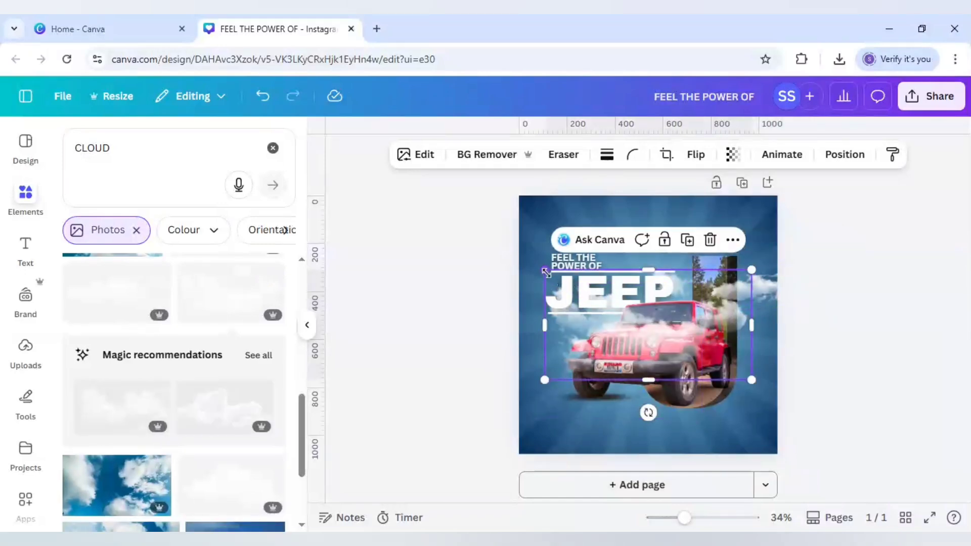
pyautogui.moveTo(546, 273); pyautogui.dragTo(675, 339)
pyautogui.moveTo(705, 308); pyautogui.dragTo(680, 259)
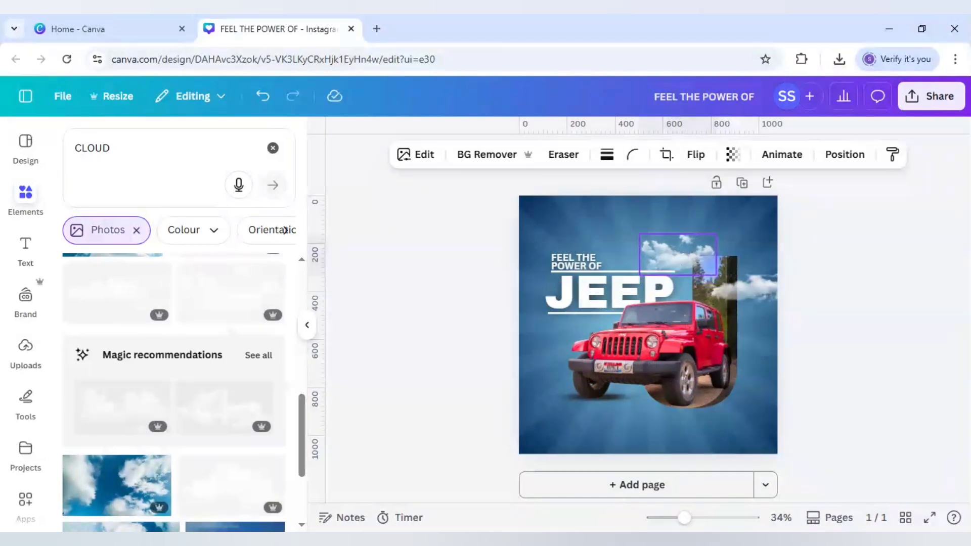
pyautogui.click(445, 284)
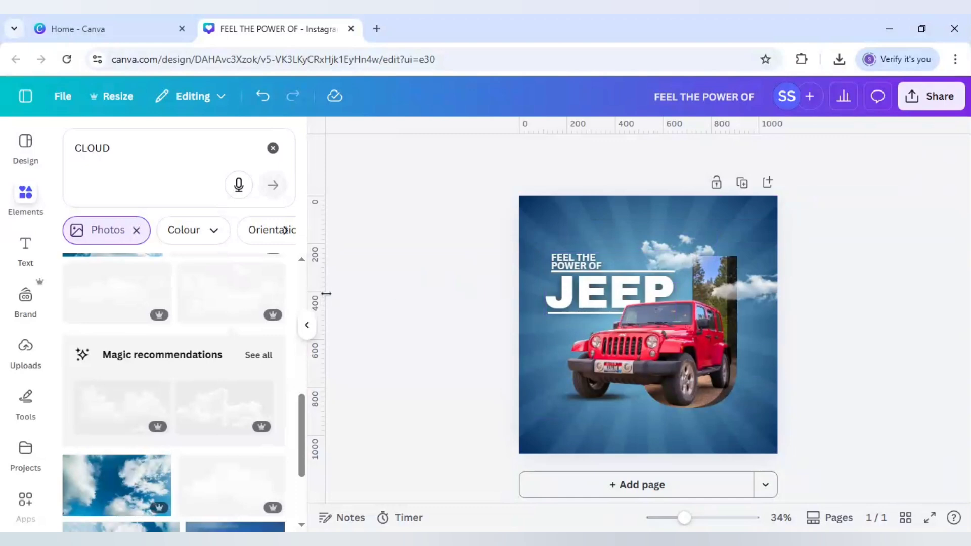